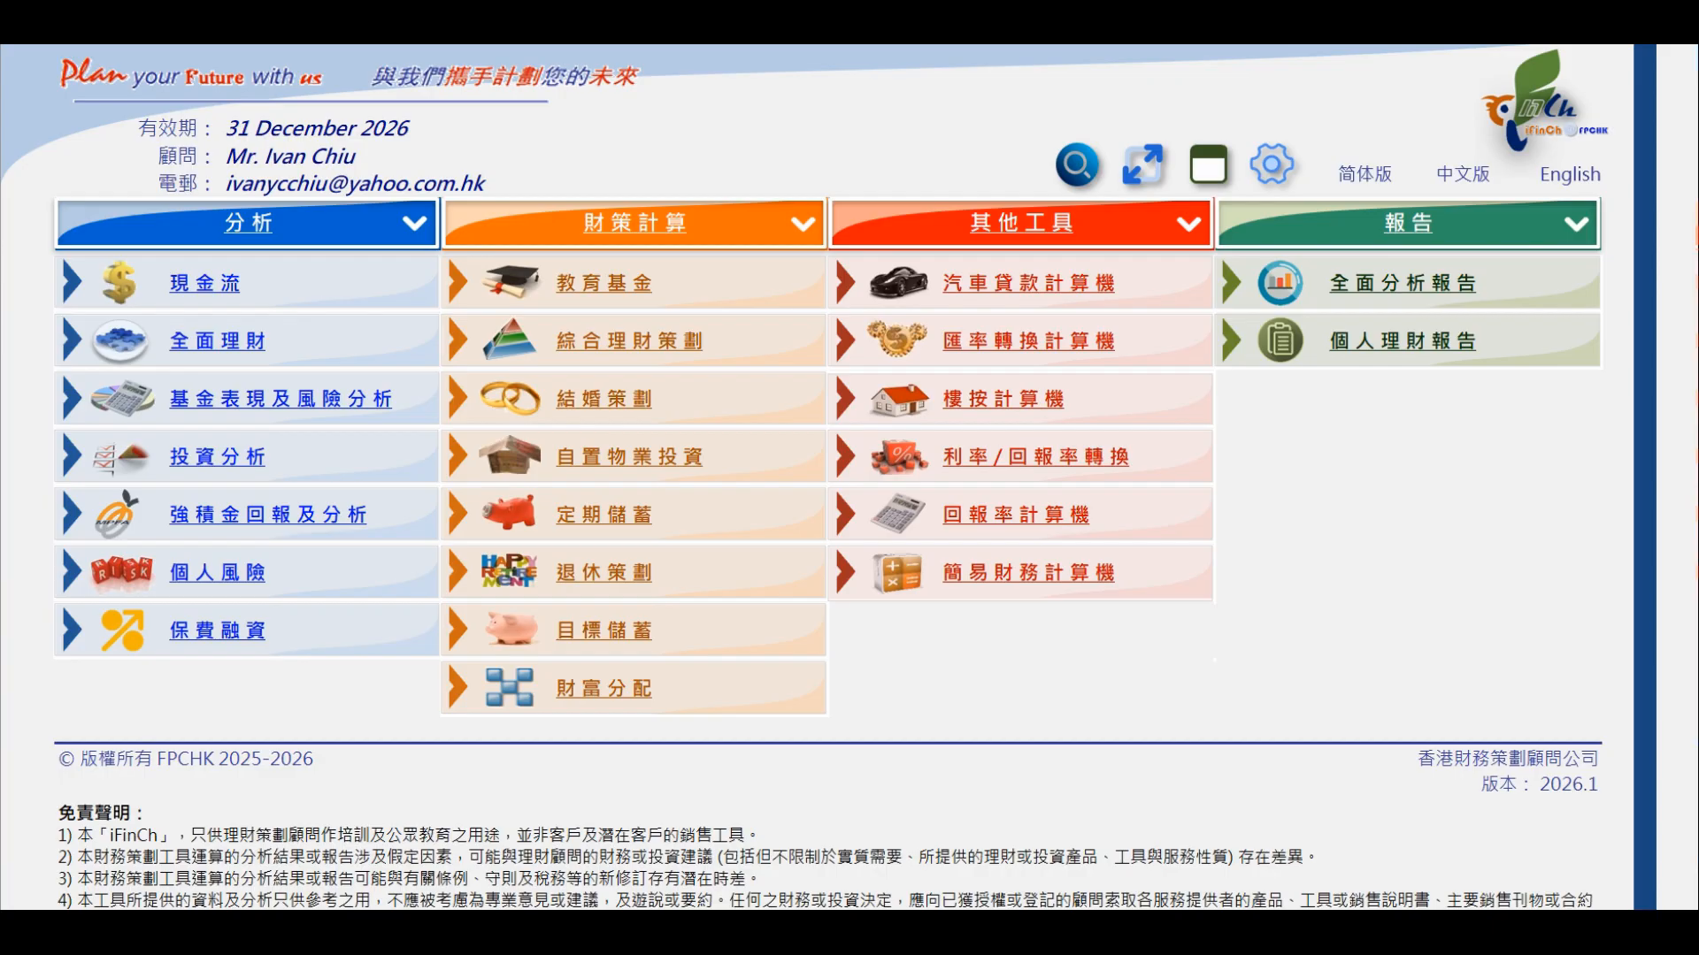
Open the 綜合理財策劃 (Integrated Financial Planning) calculator and look through its planning sections.
click(763, 345)
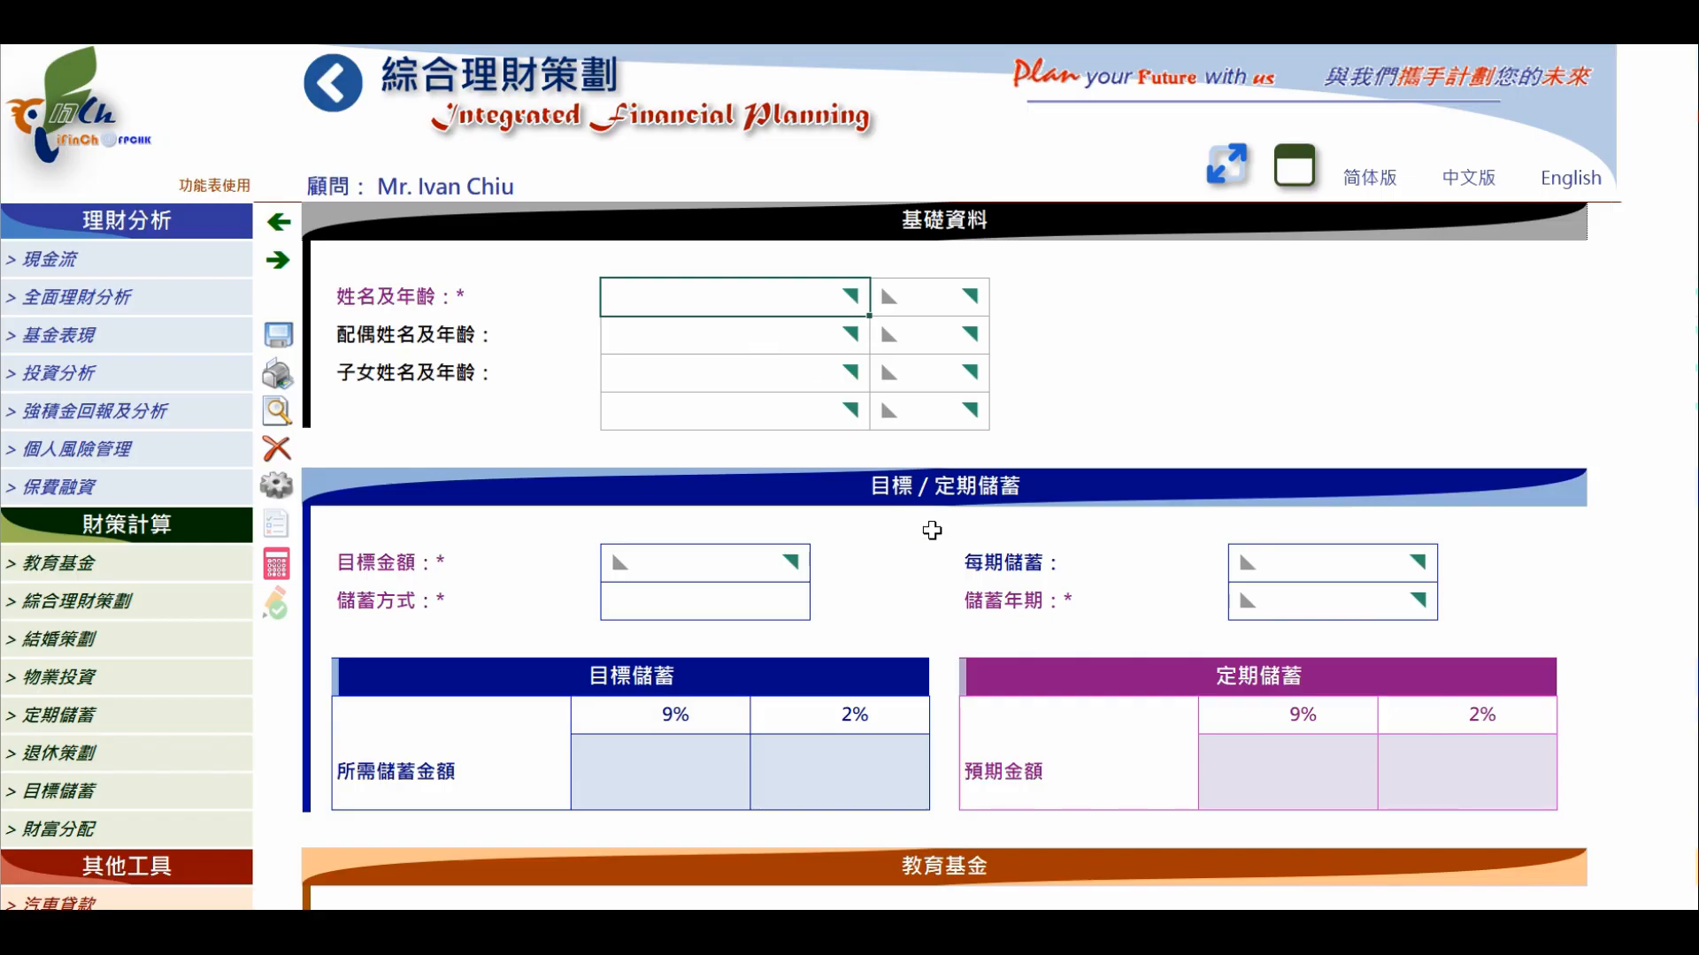
scroll(932, 530, down, 5)
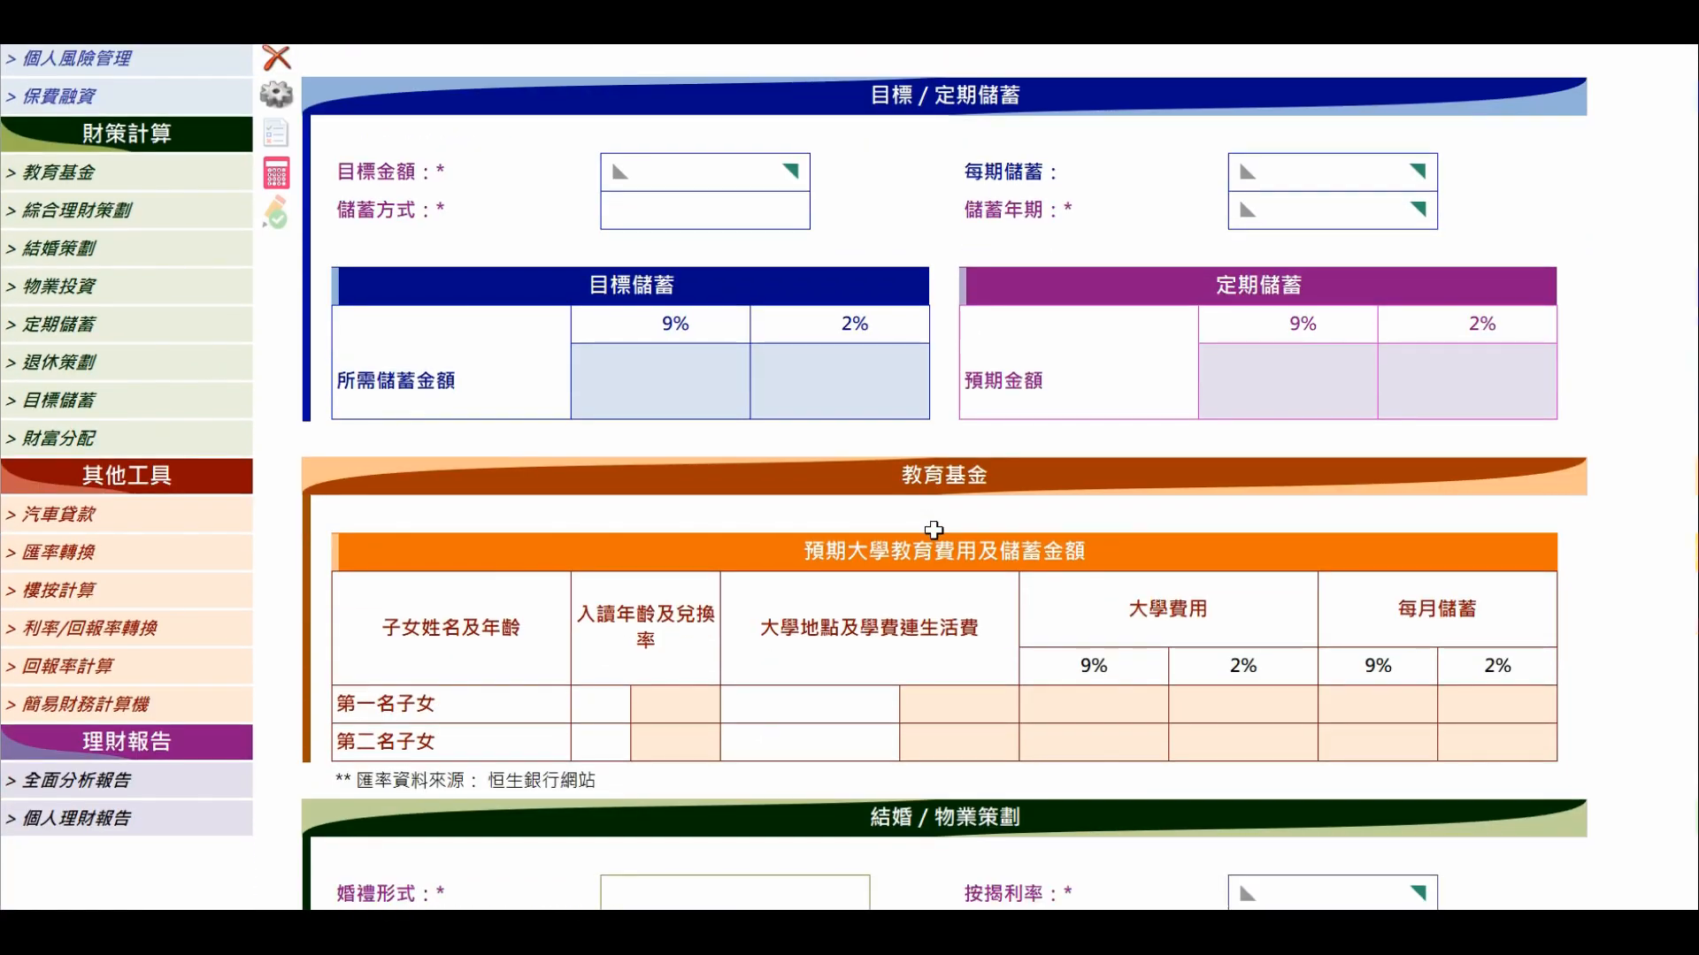
scroll(933, 530, down, 4)
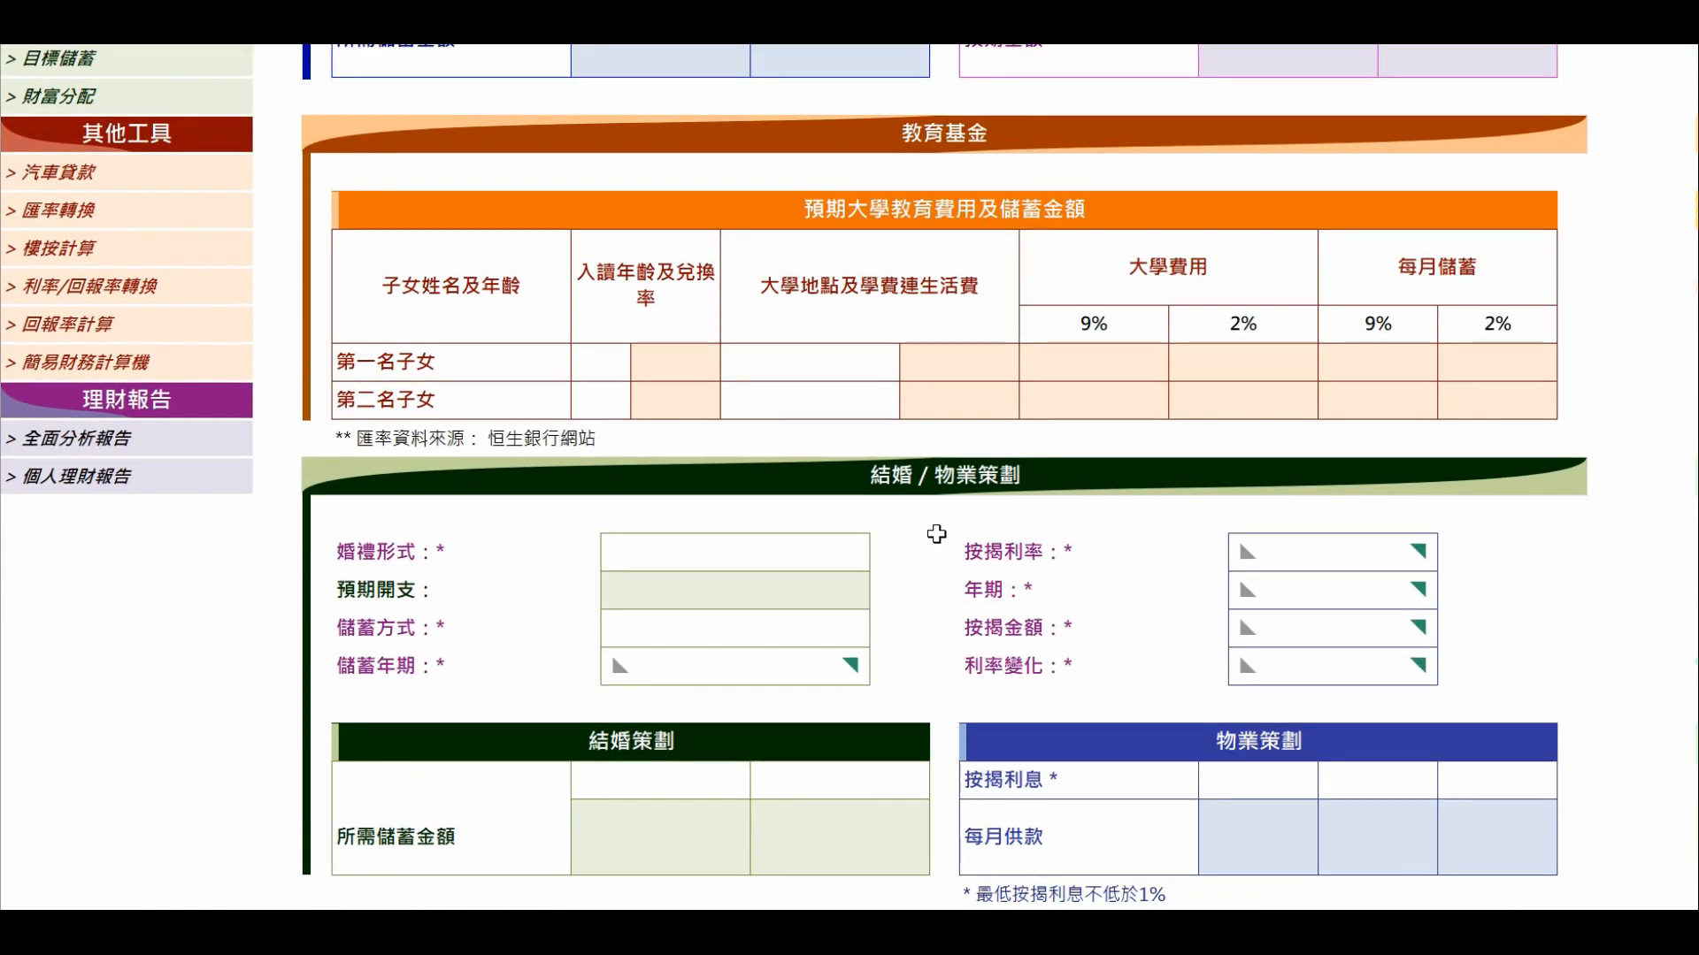
scroll(936, 534, down, 5)
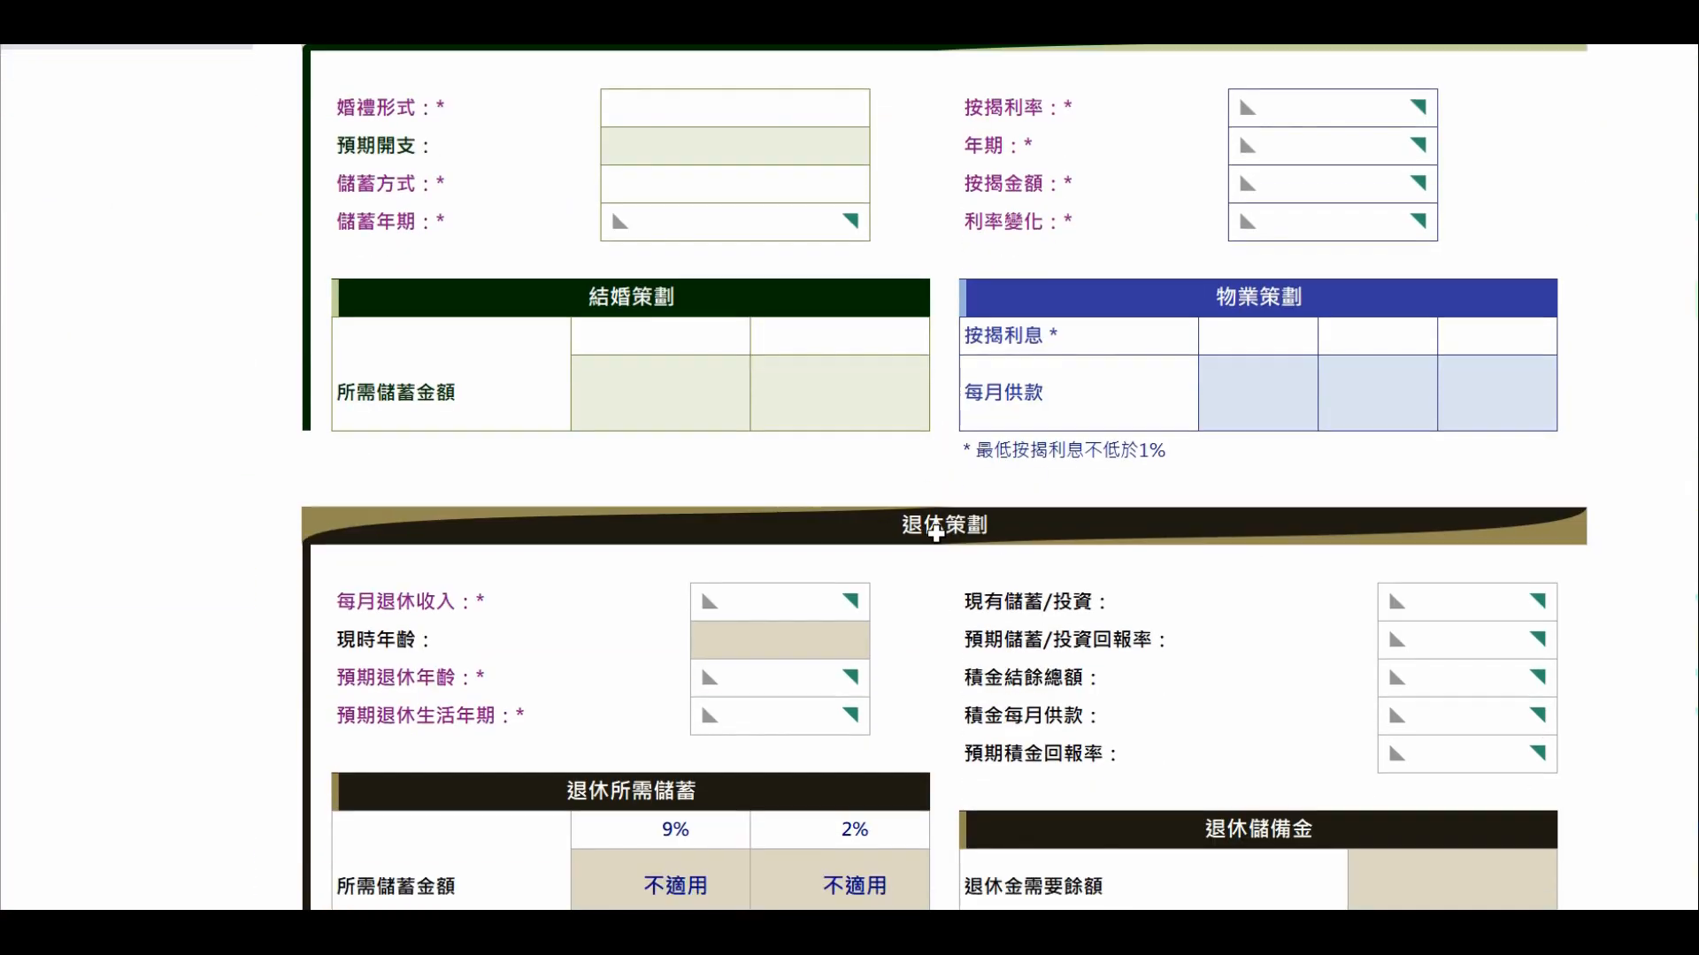
scroll(943, 544, down, 5)
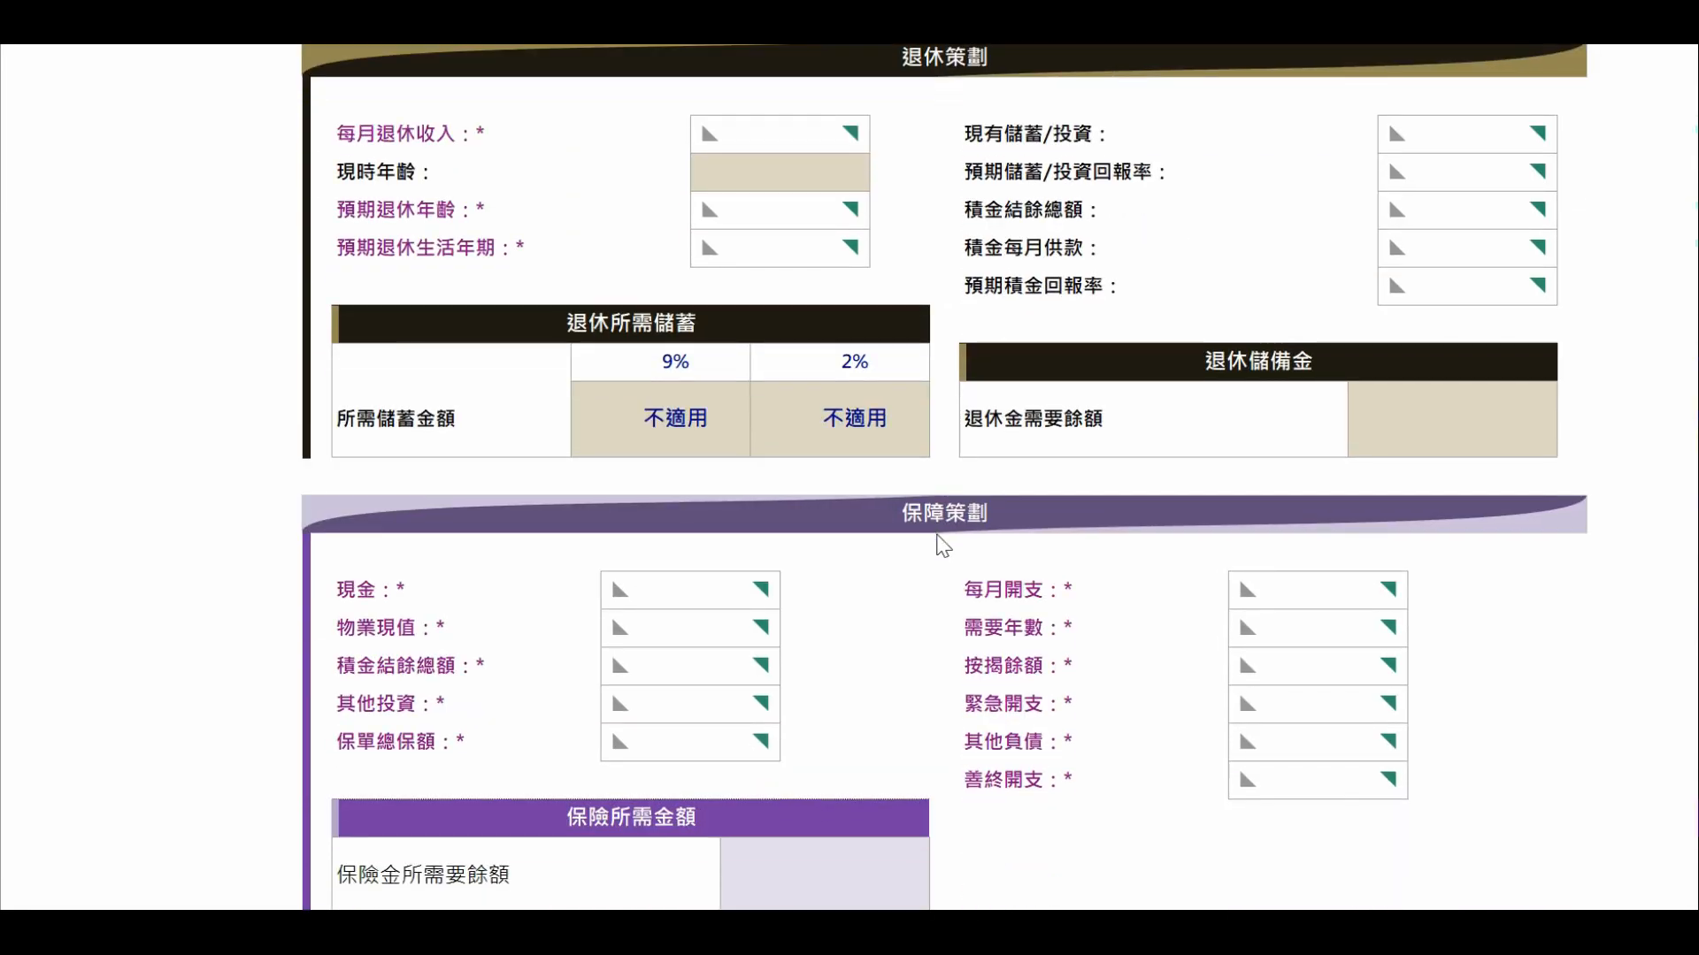
scroll(943, 544, up, 14)
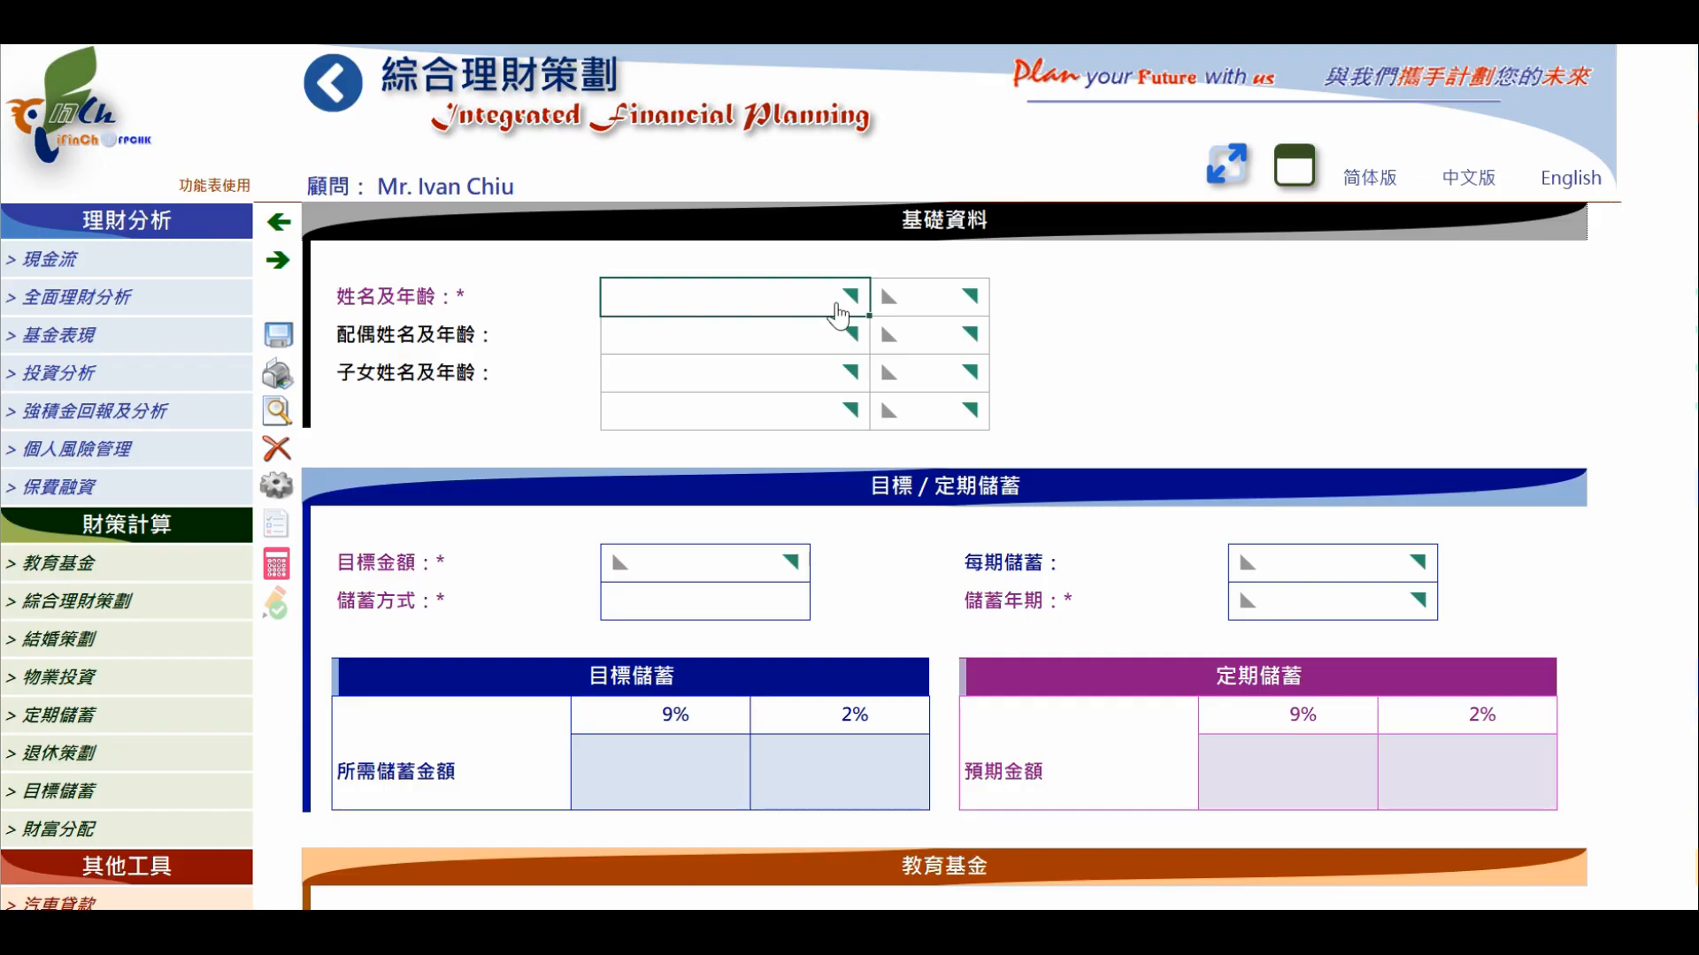
Fill the basic data names with the default entries 本人, 配偶, 第一名子女 and 第二名子女.
click(847, 295)
click(851, 334)
click(849, 371)
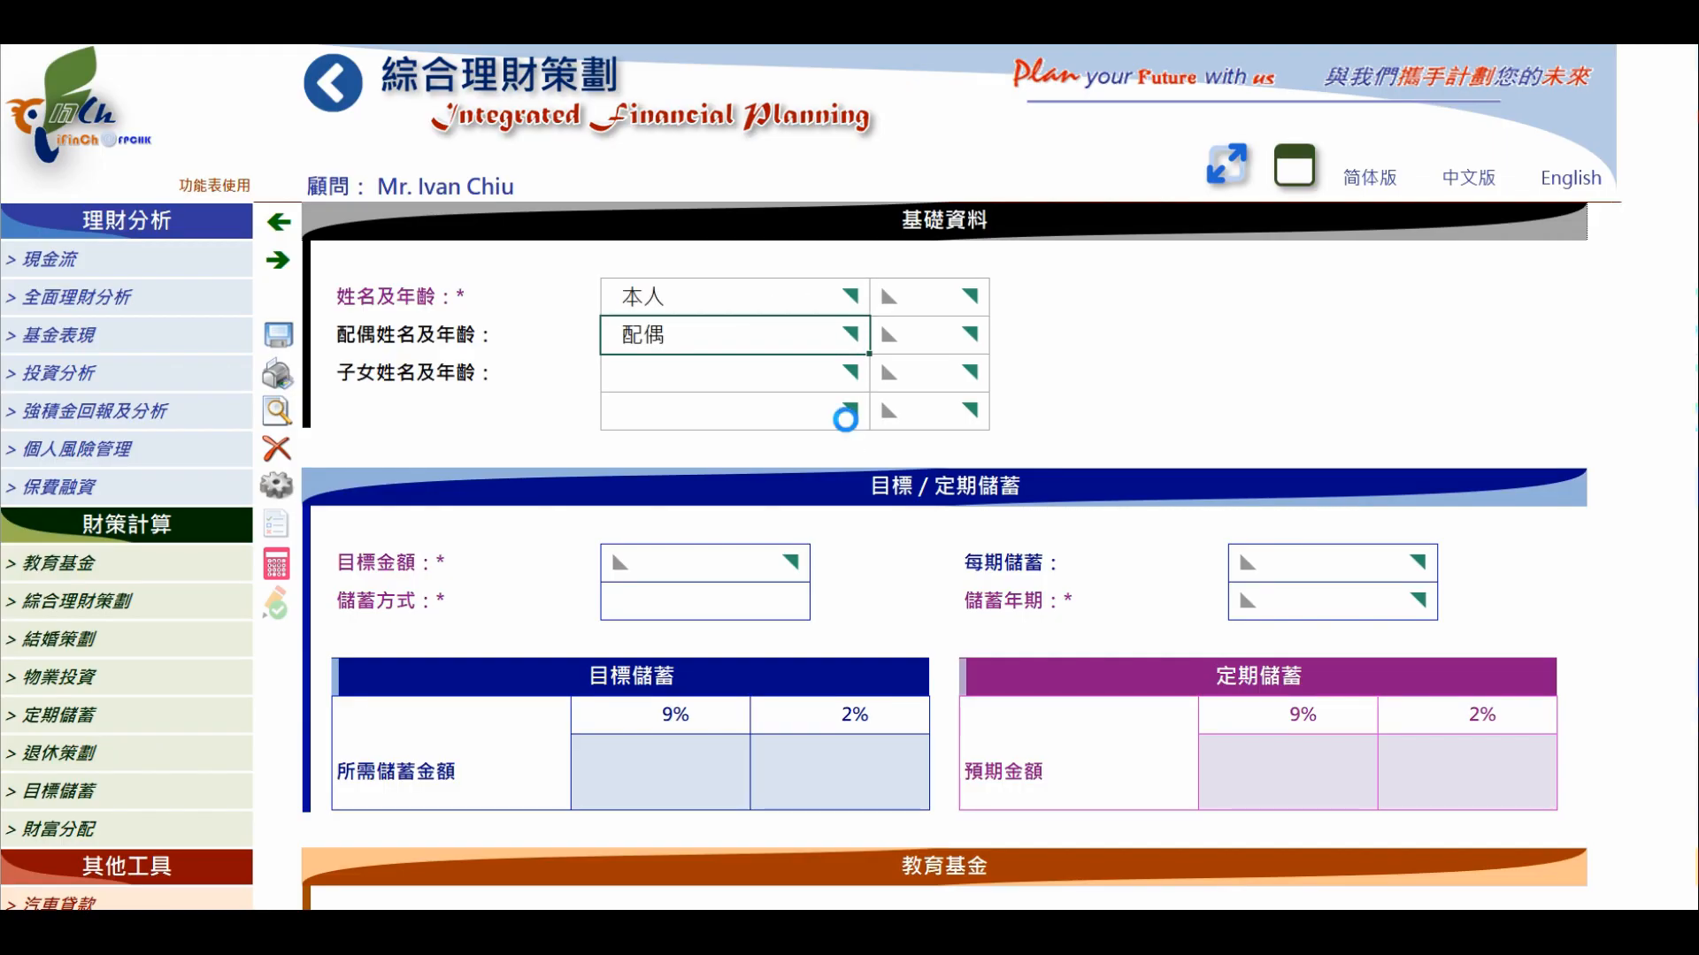
click(848, 412)
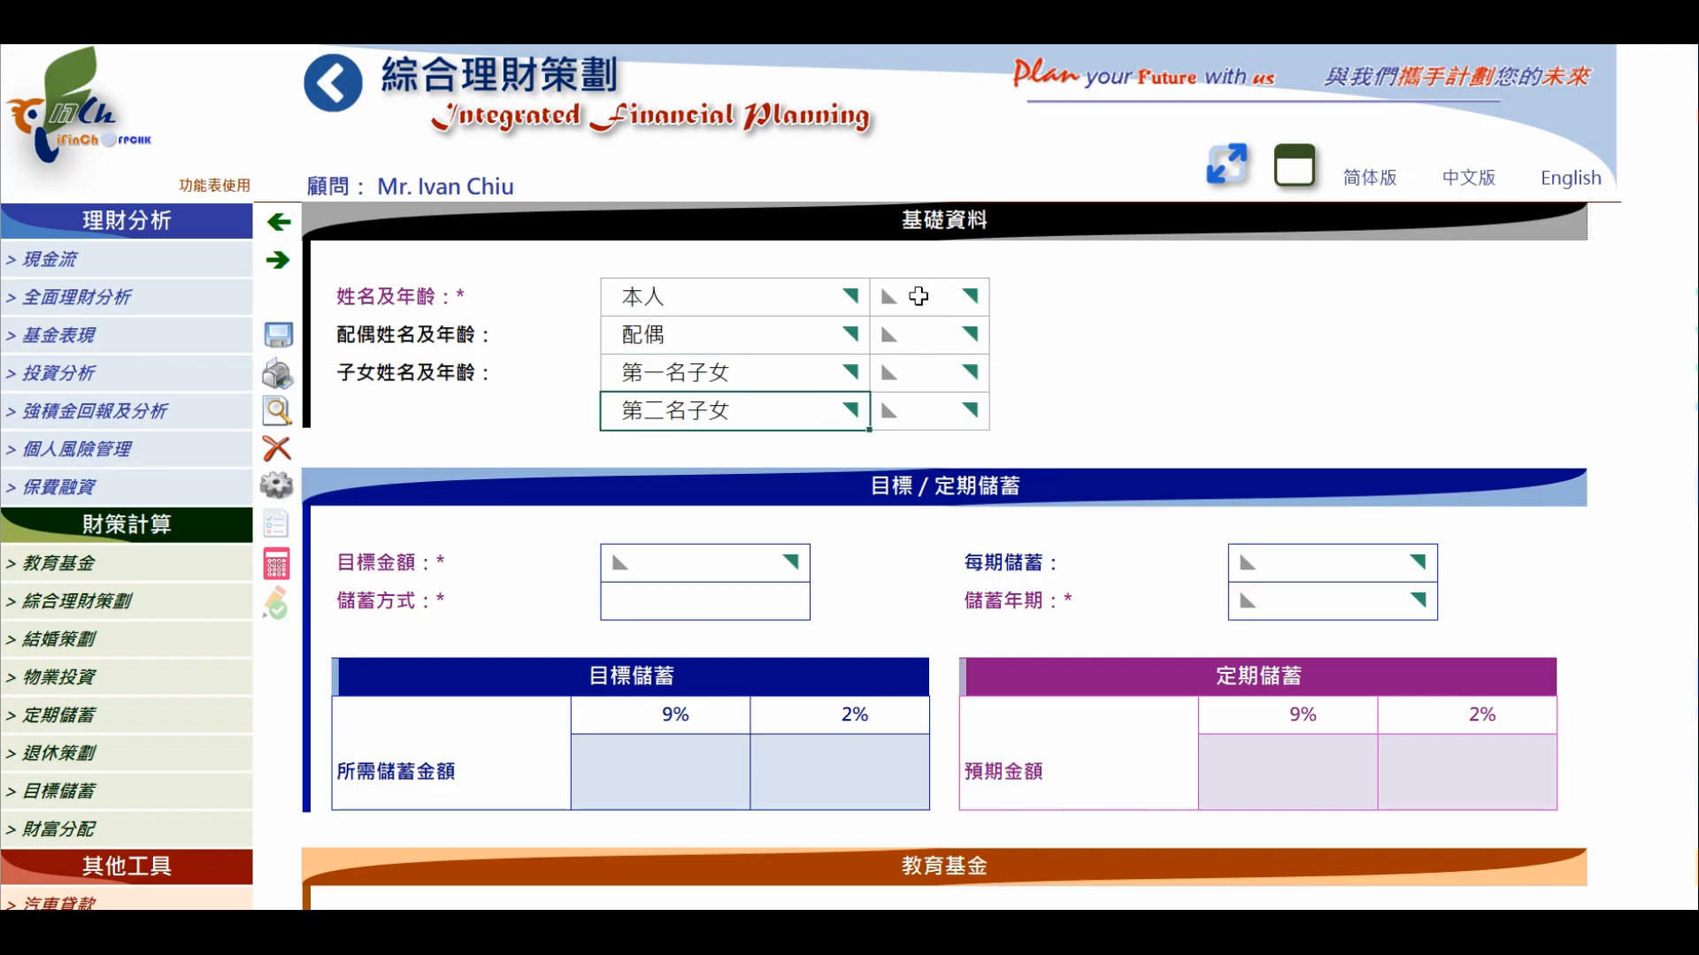
Enter the ages 40 for 本人, 35 for 配偶, 3 for 第一名子女 and 1 for 第二名子女.
click(921, 297)
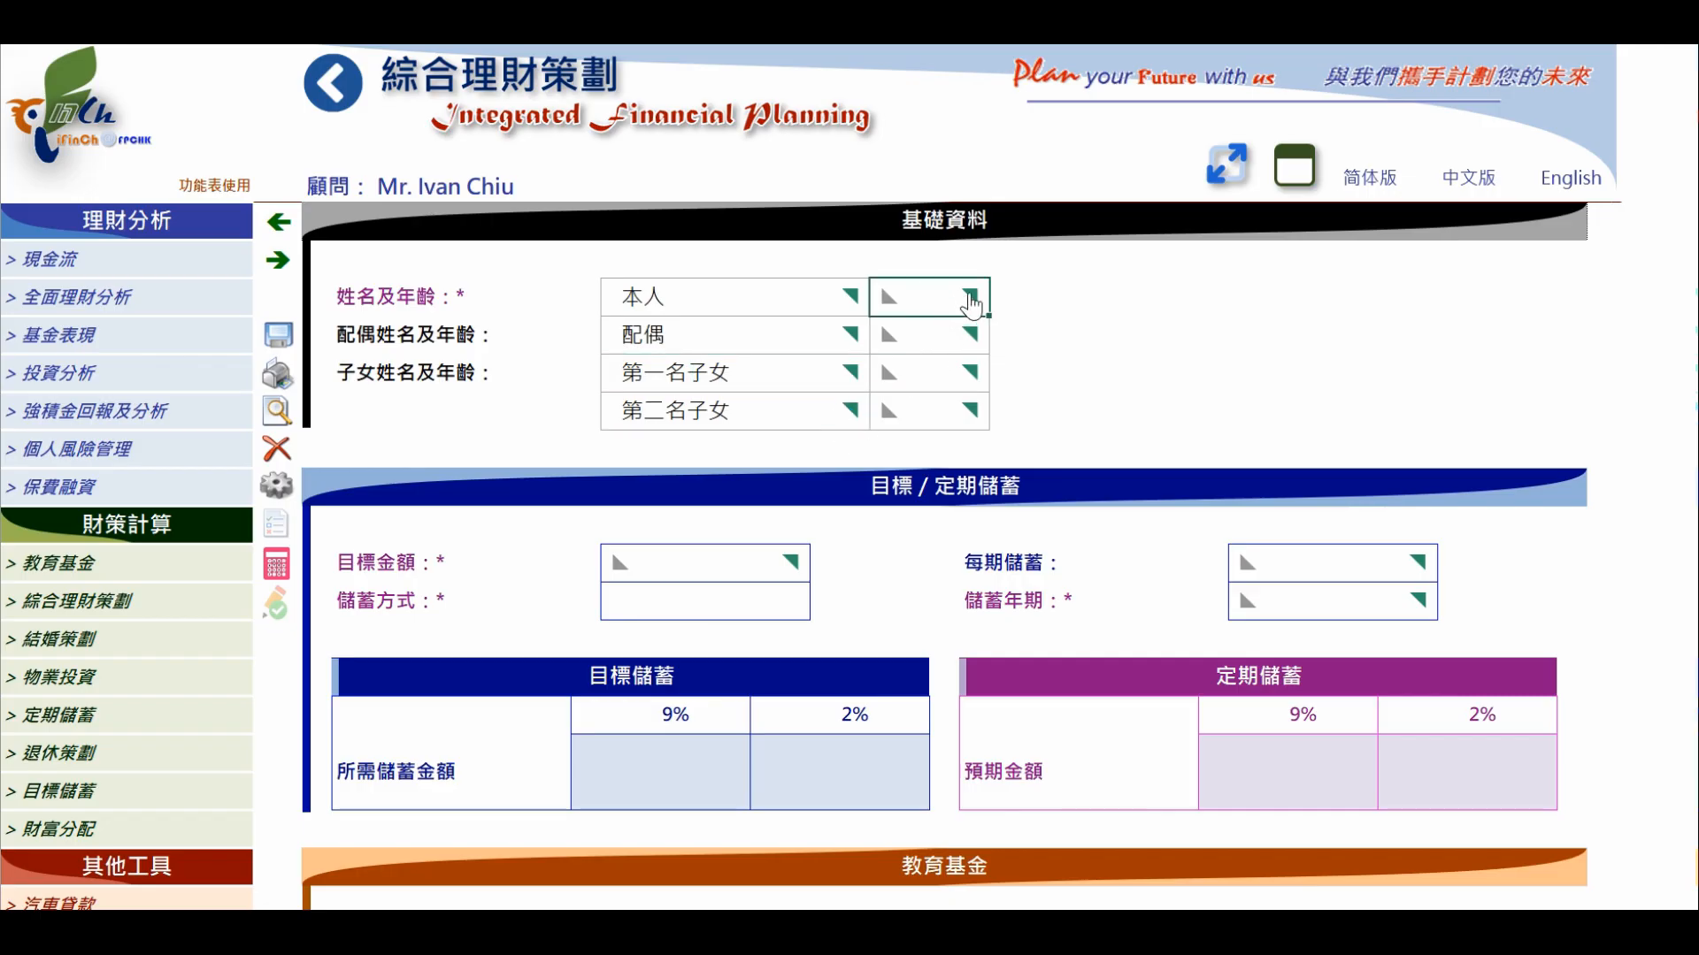
text(40)
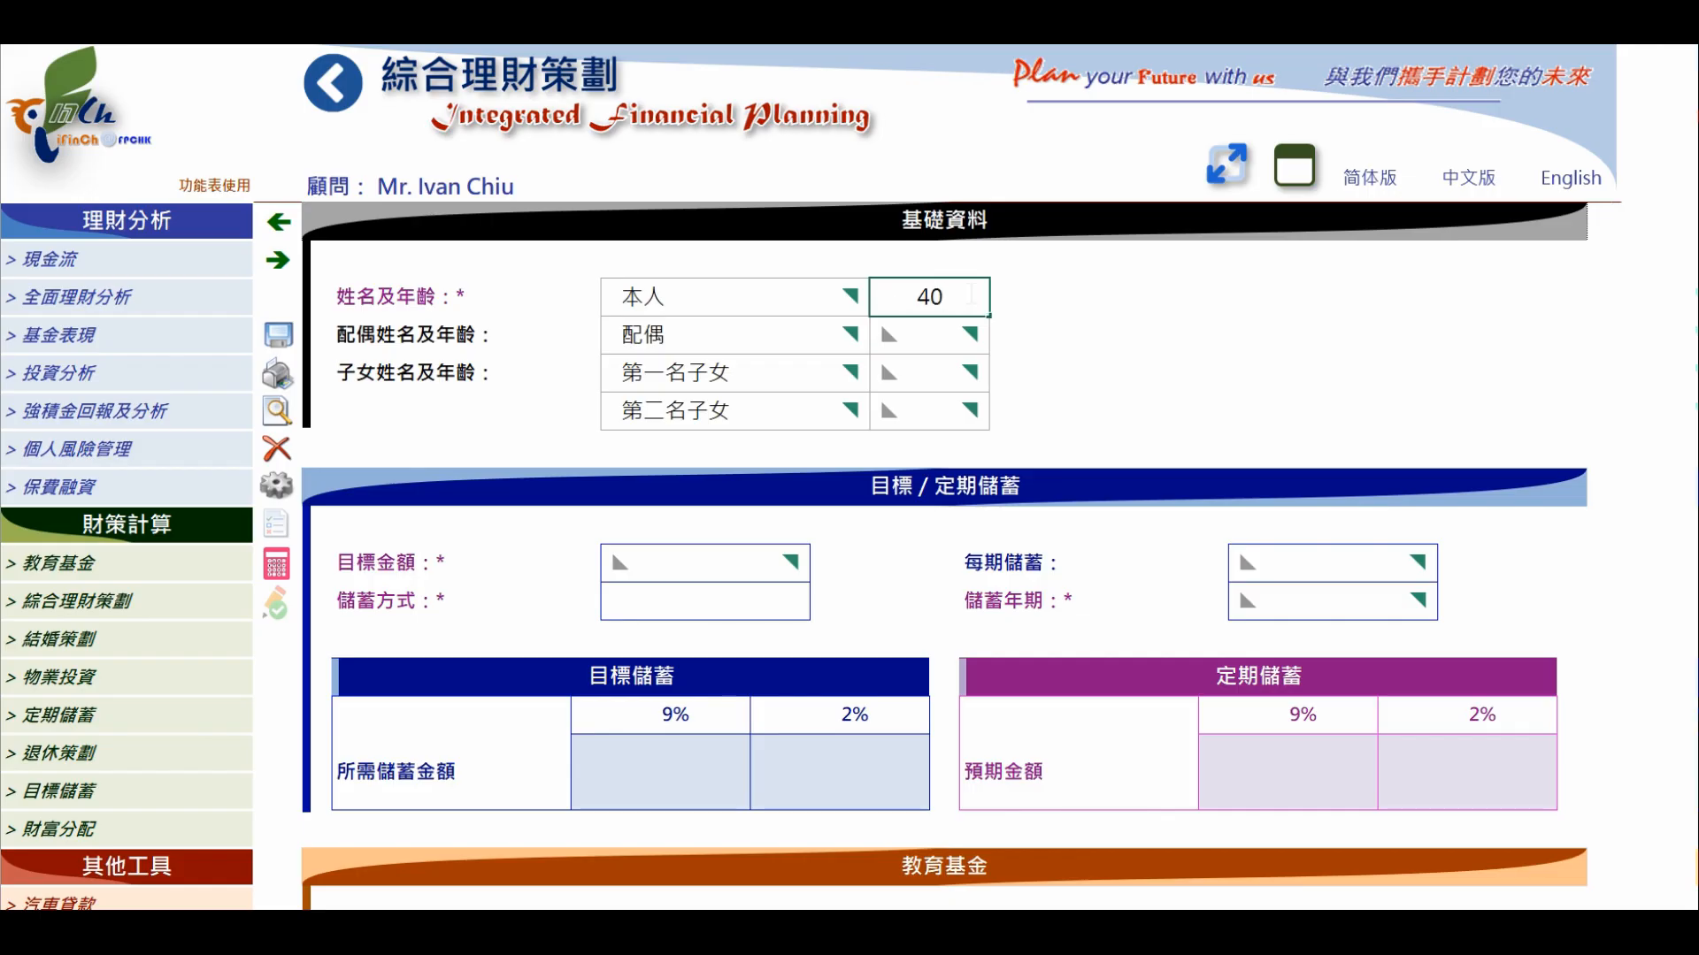
key(Return)
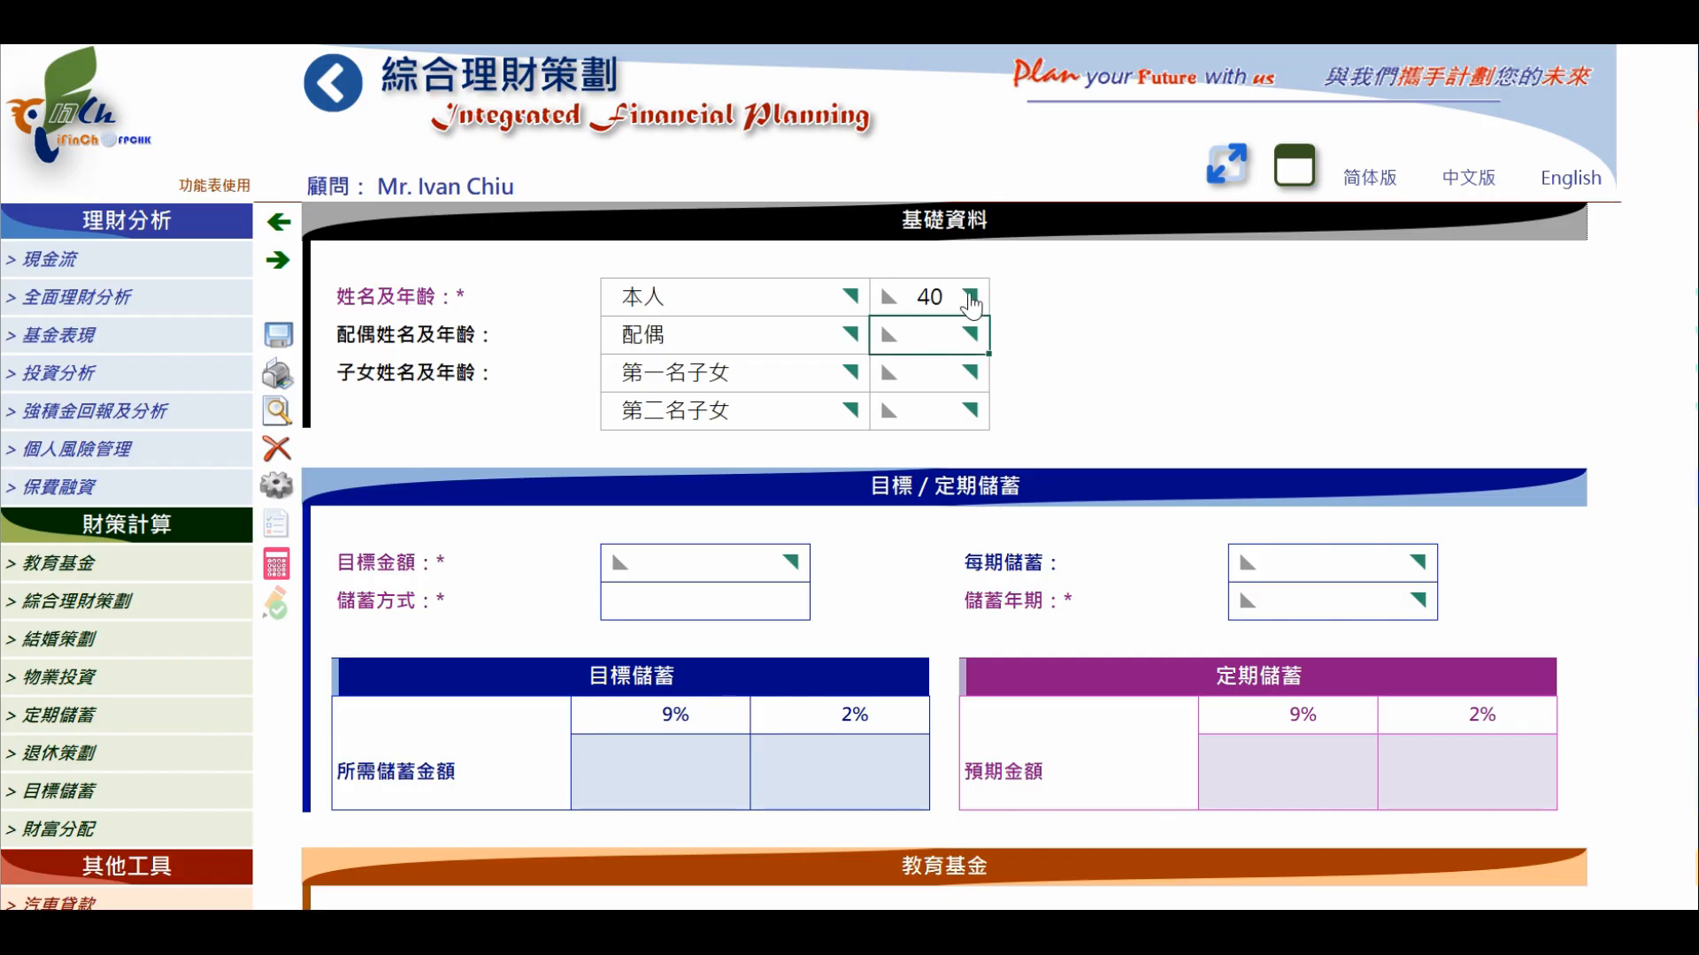
text(35)
key(Return)
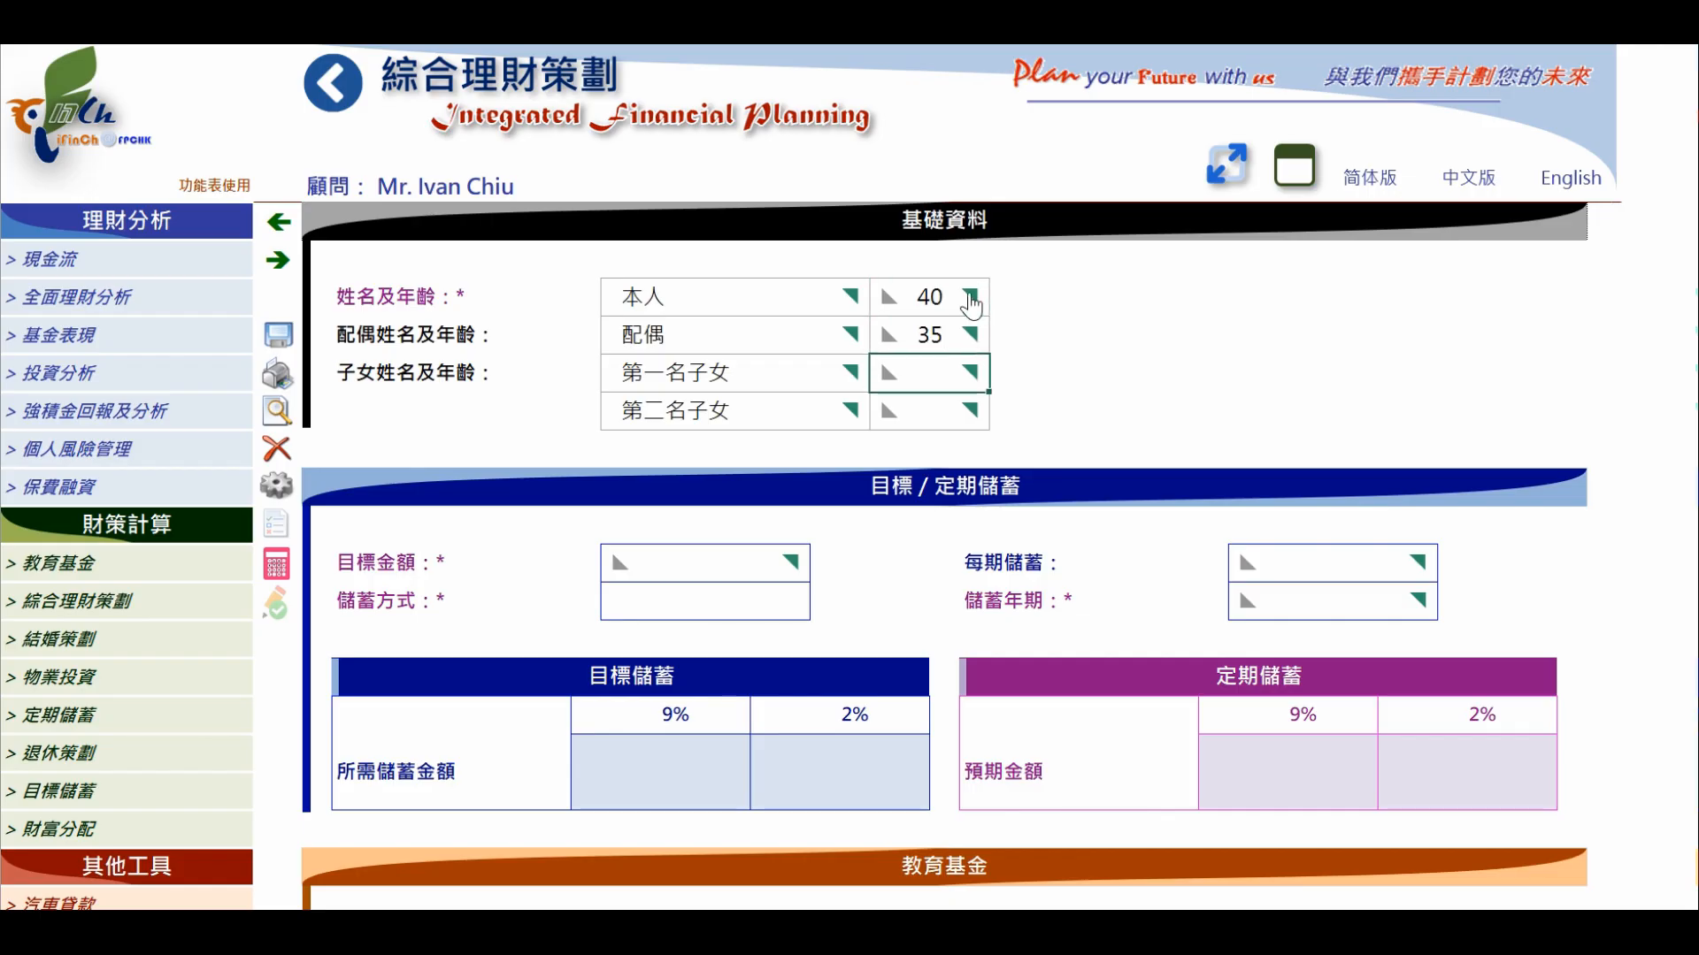
text(3)
key(Return)
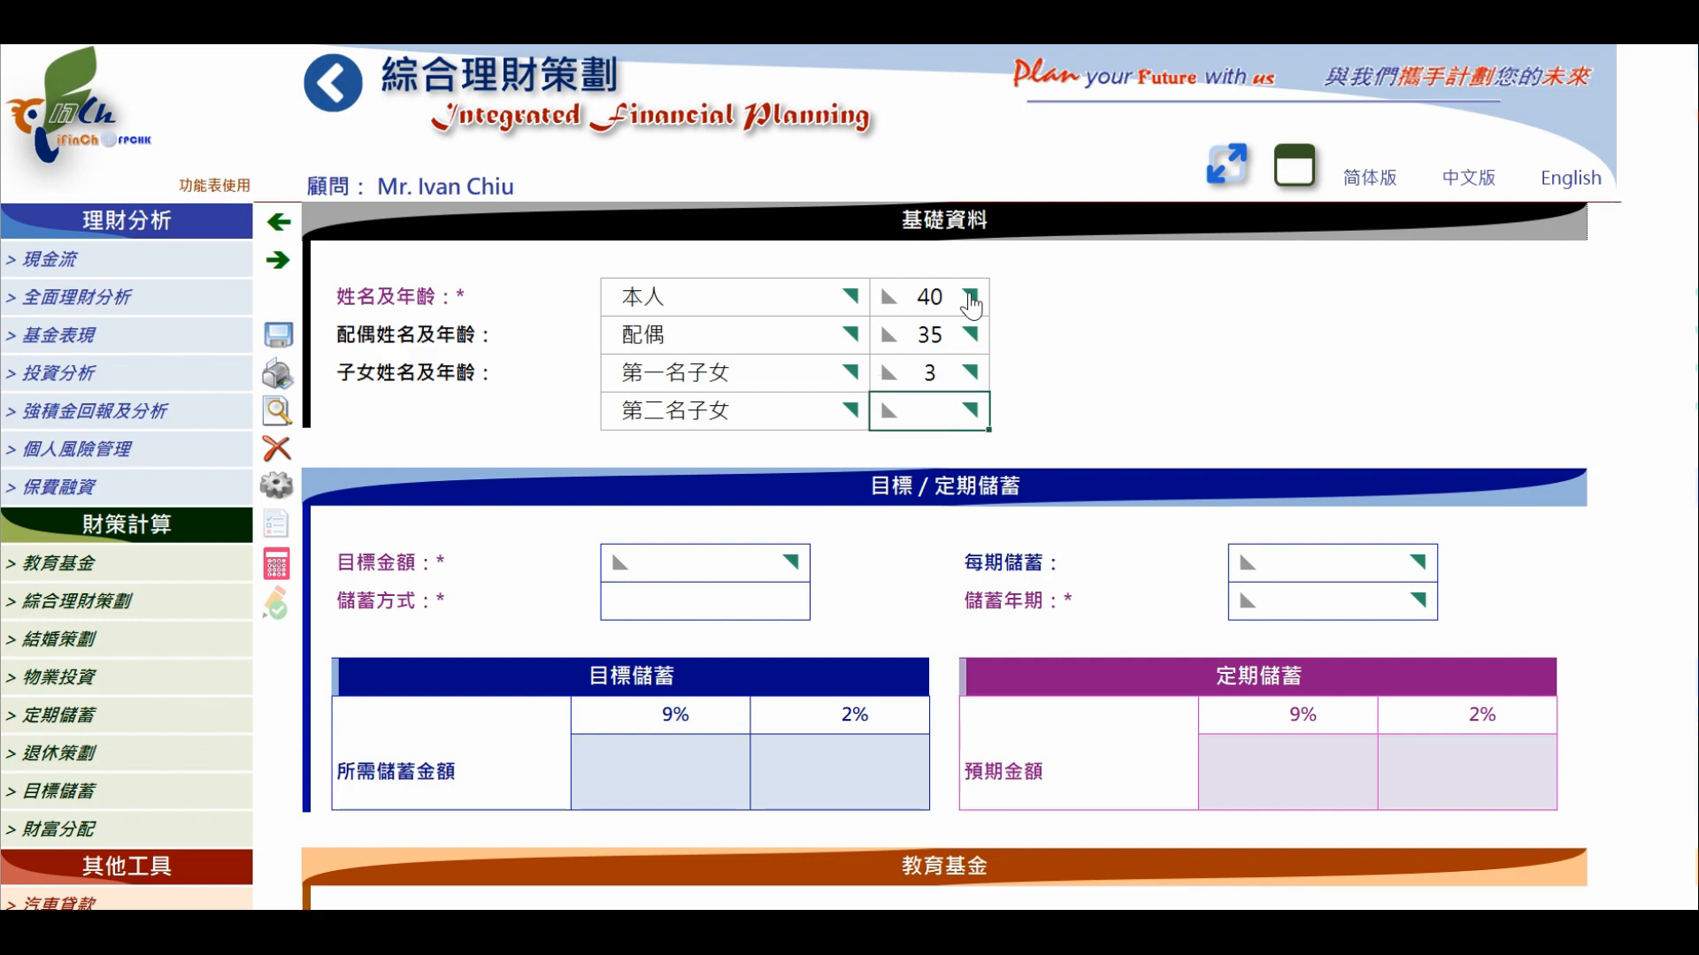
text(1)
key(Return)
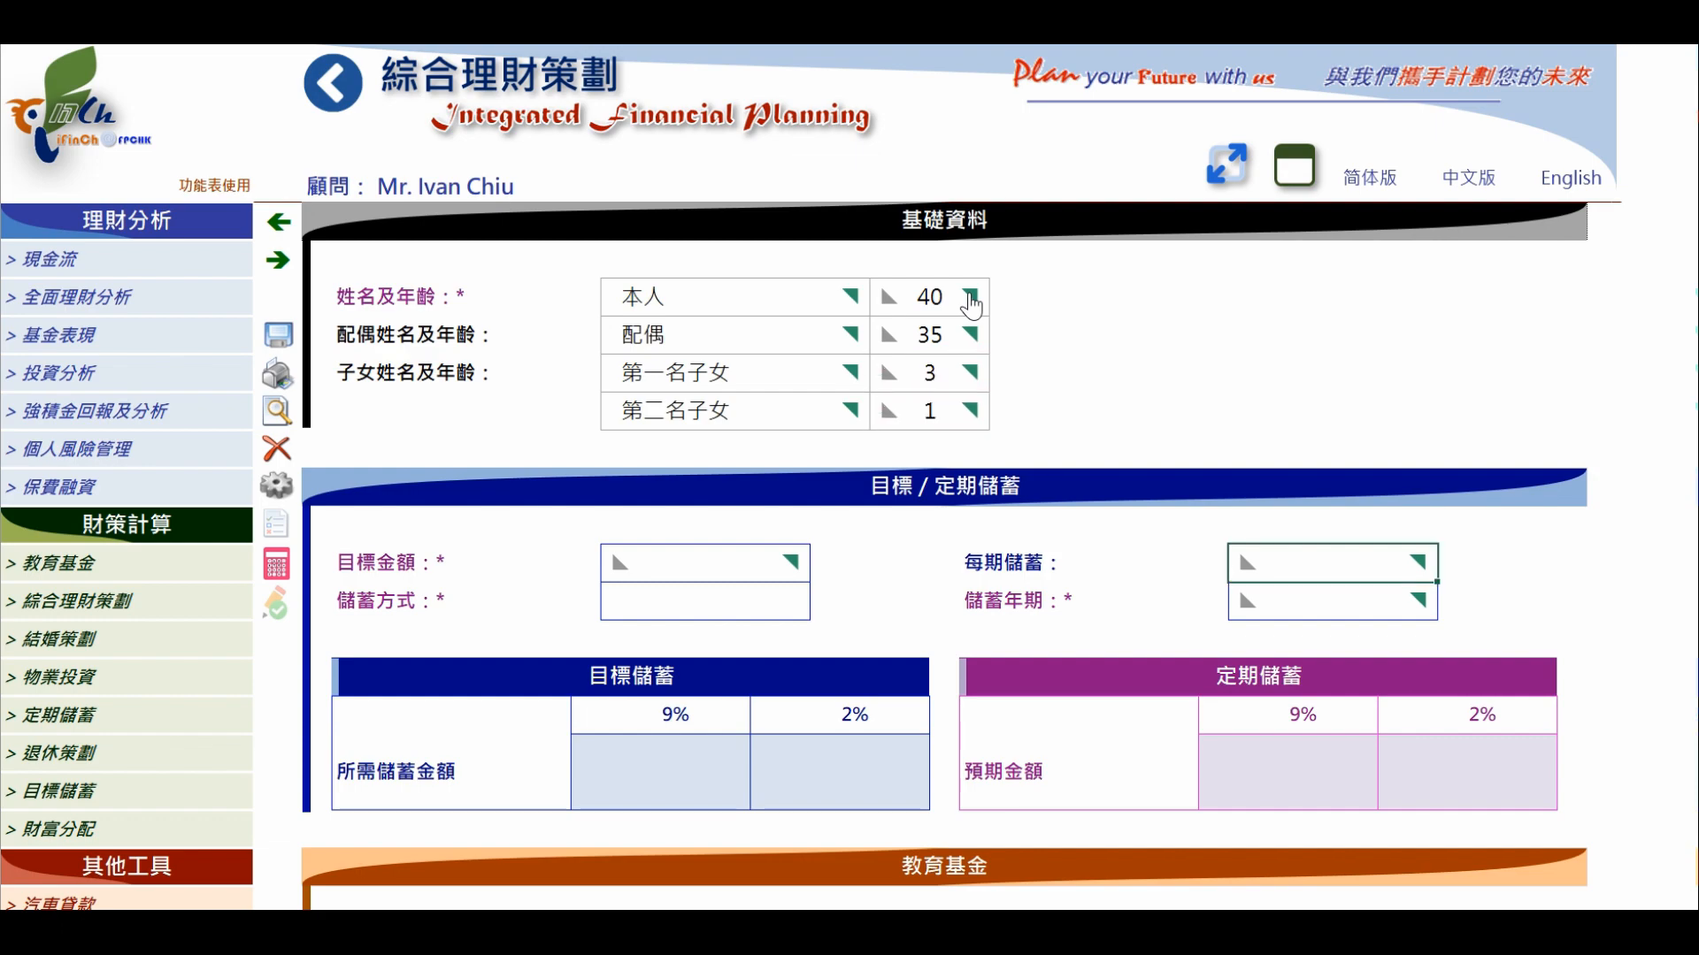
Set the savings target (目標金額) to $500,000 and its savings method (儲蓄方式) to monthly (月).
click(730, 563)
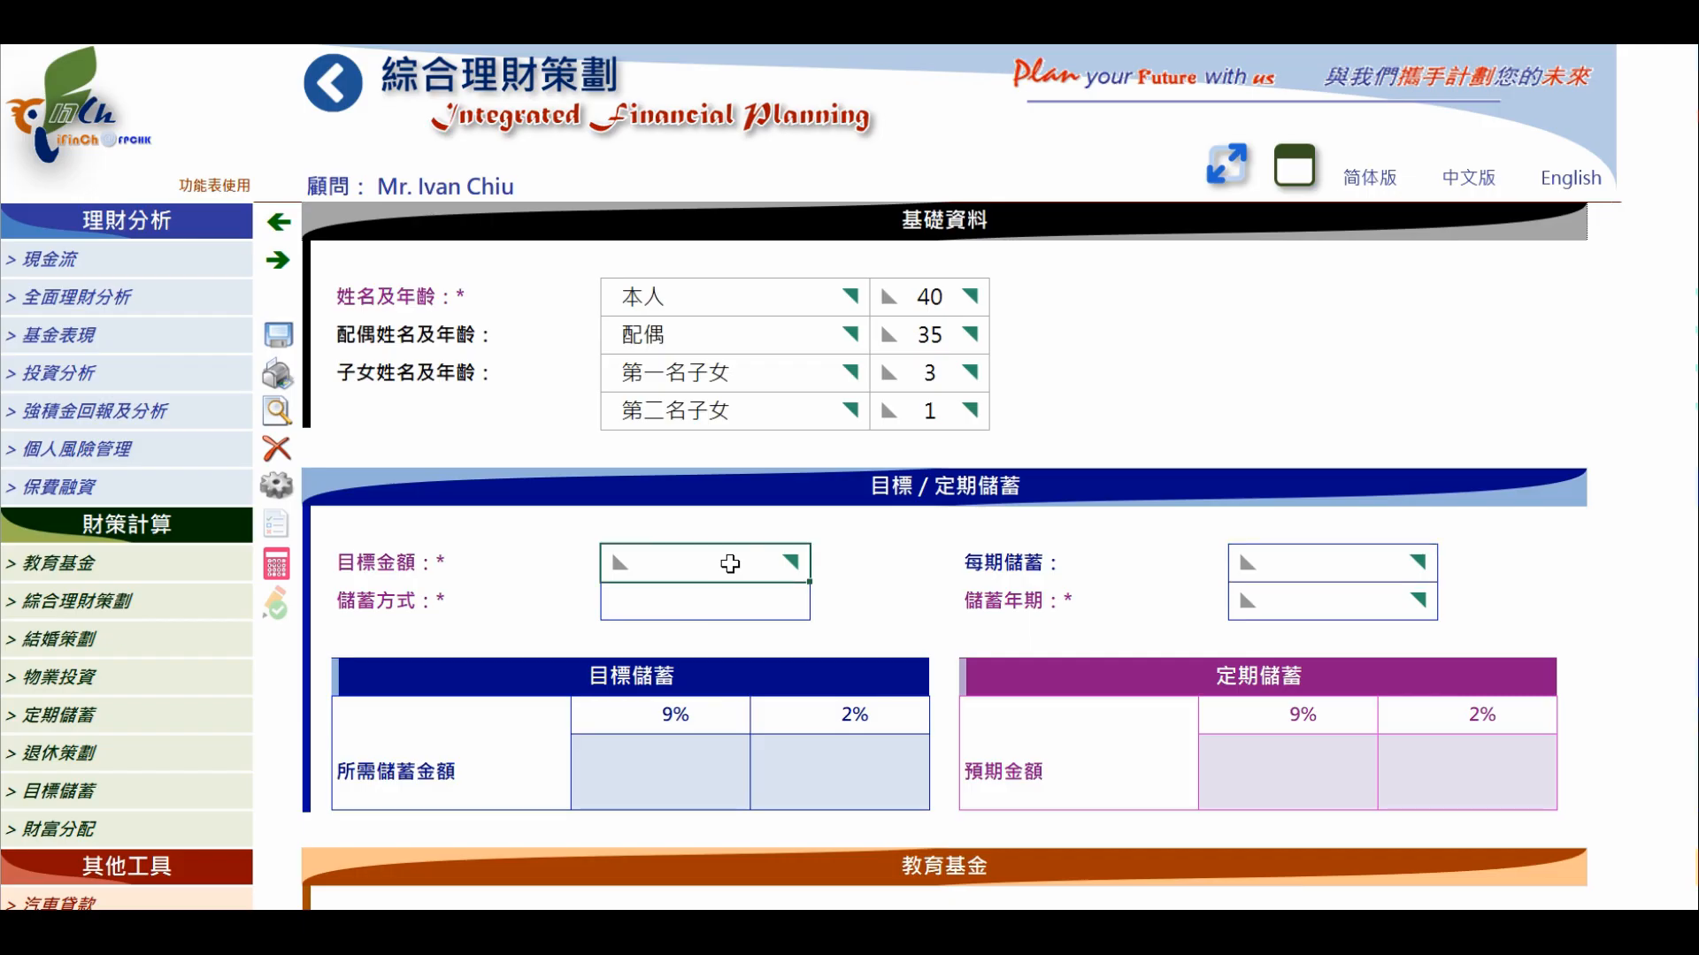
text(500000)
key(Return)
click(821, 610)
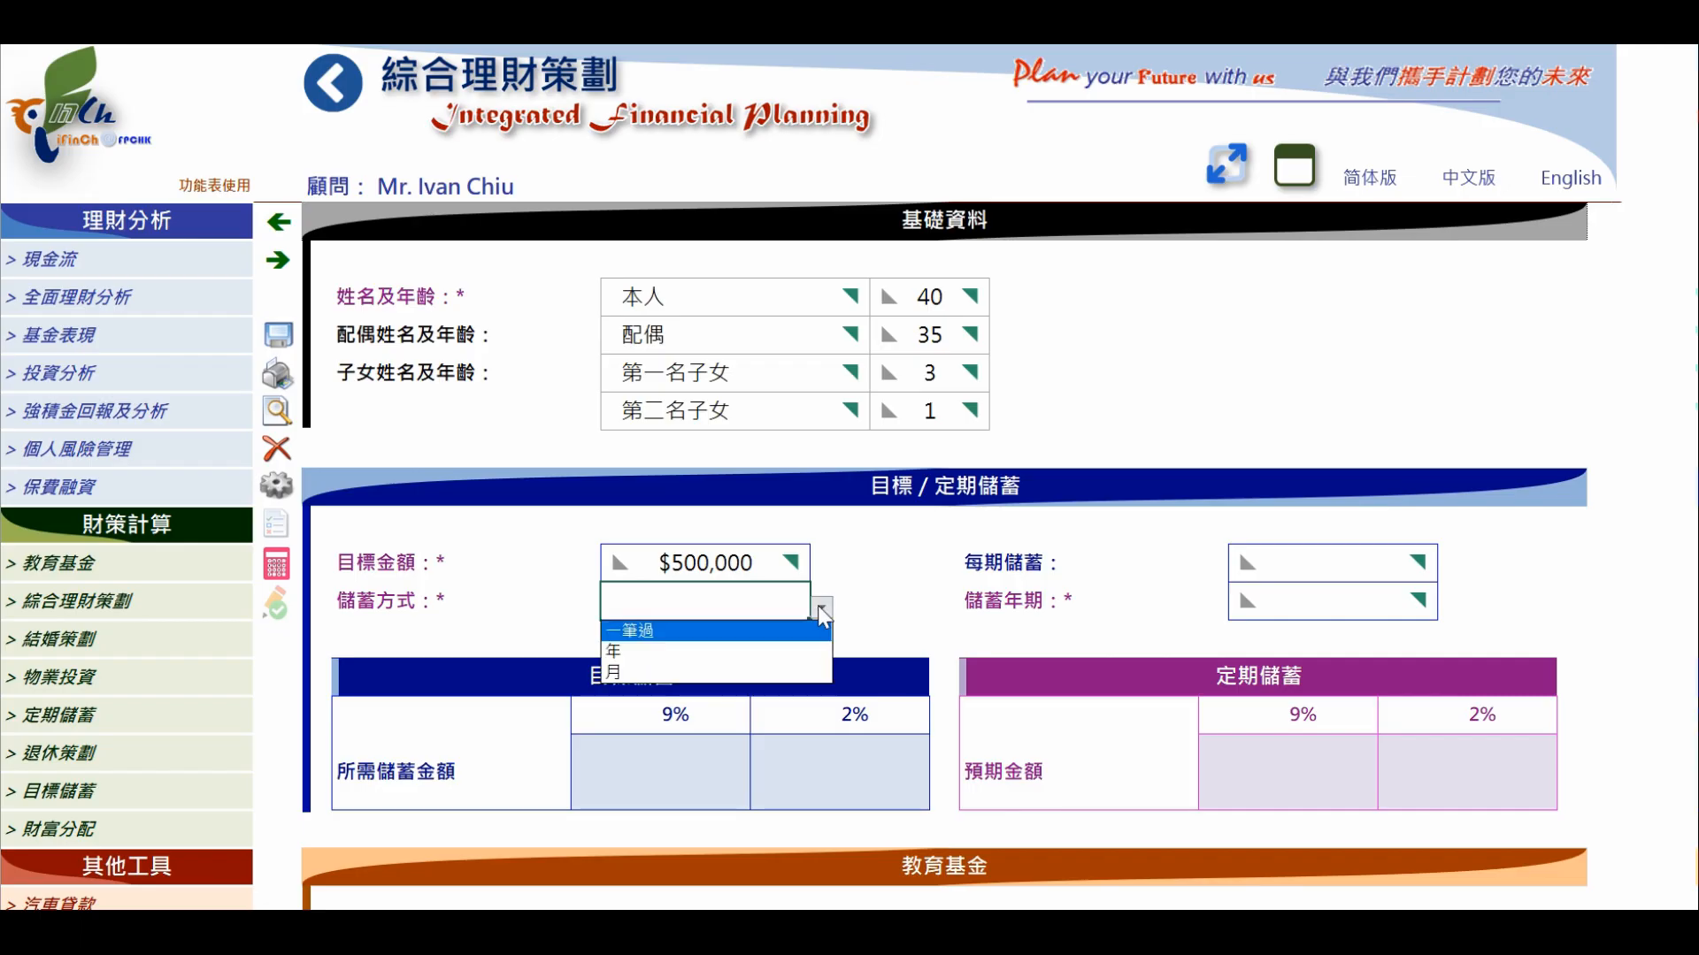
click(790, 674)
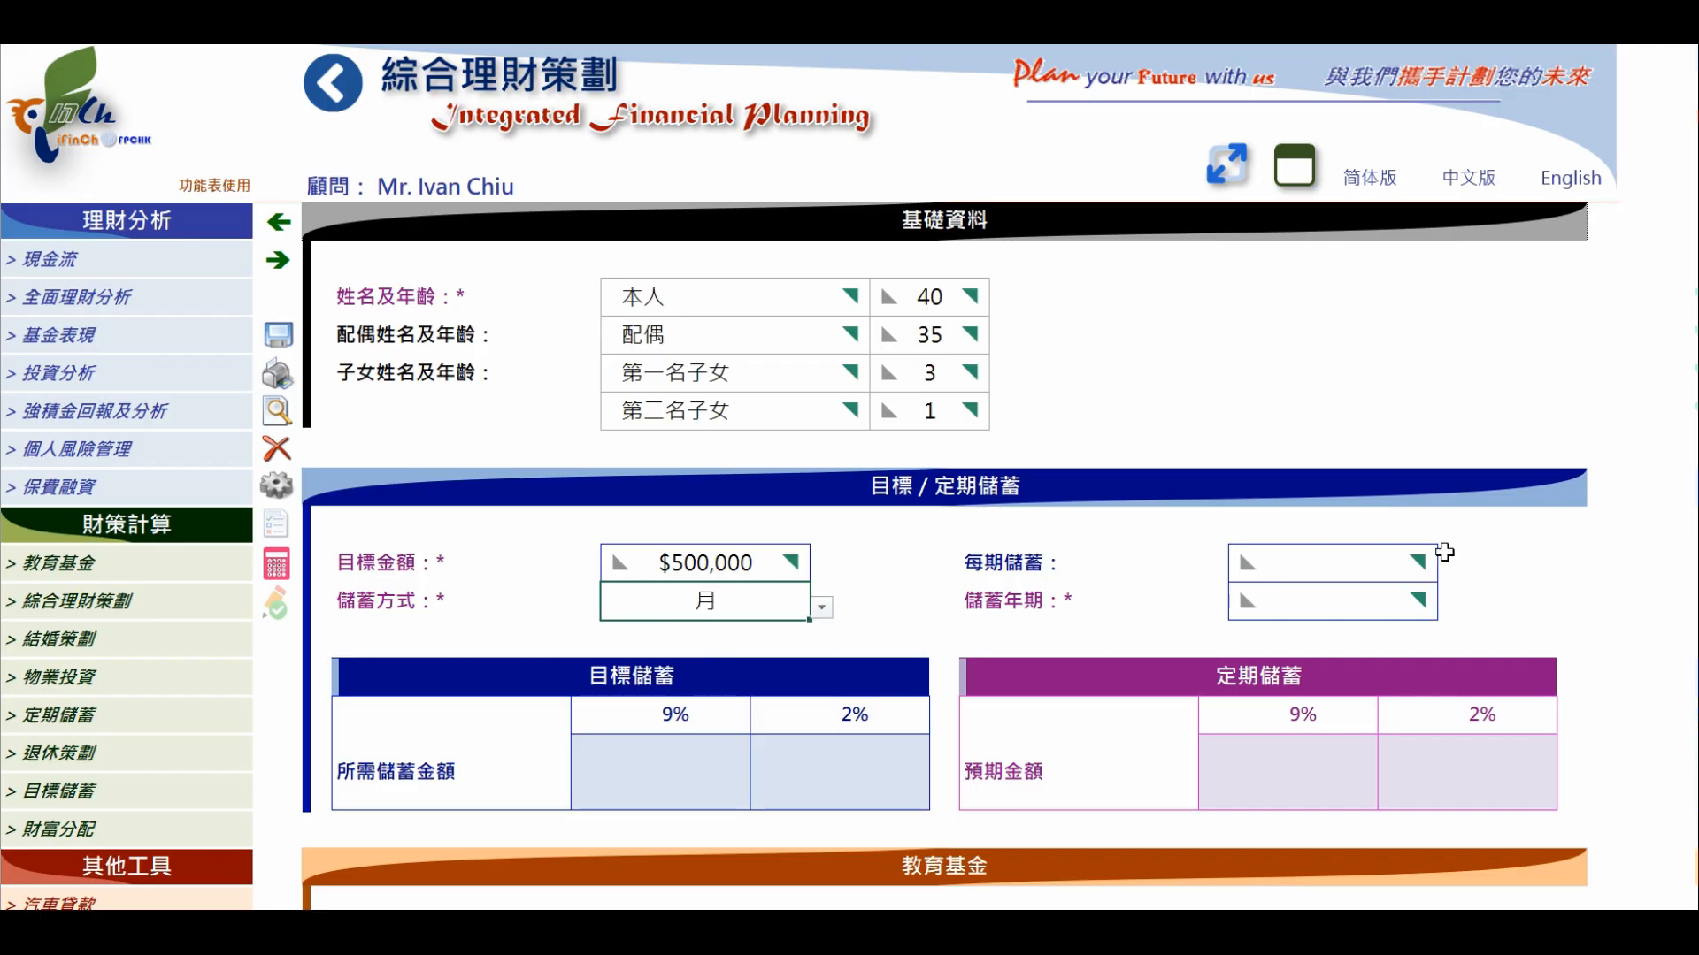
Set the periodic savings (每期儲蓄) to $5,000 and the savings term (儲蓄年期) first to 5 and finally to 10 years.
click(1349, 570)
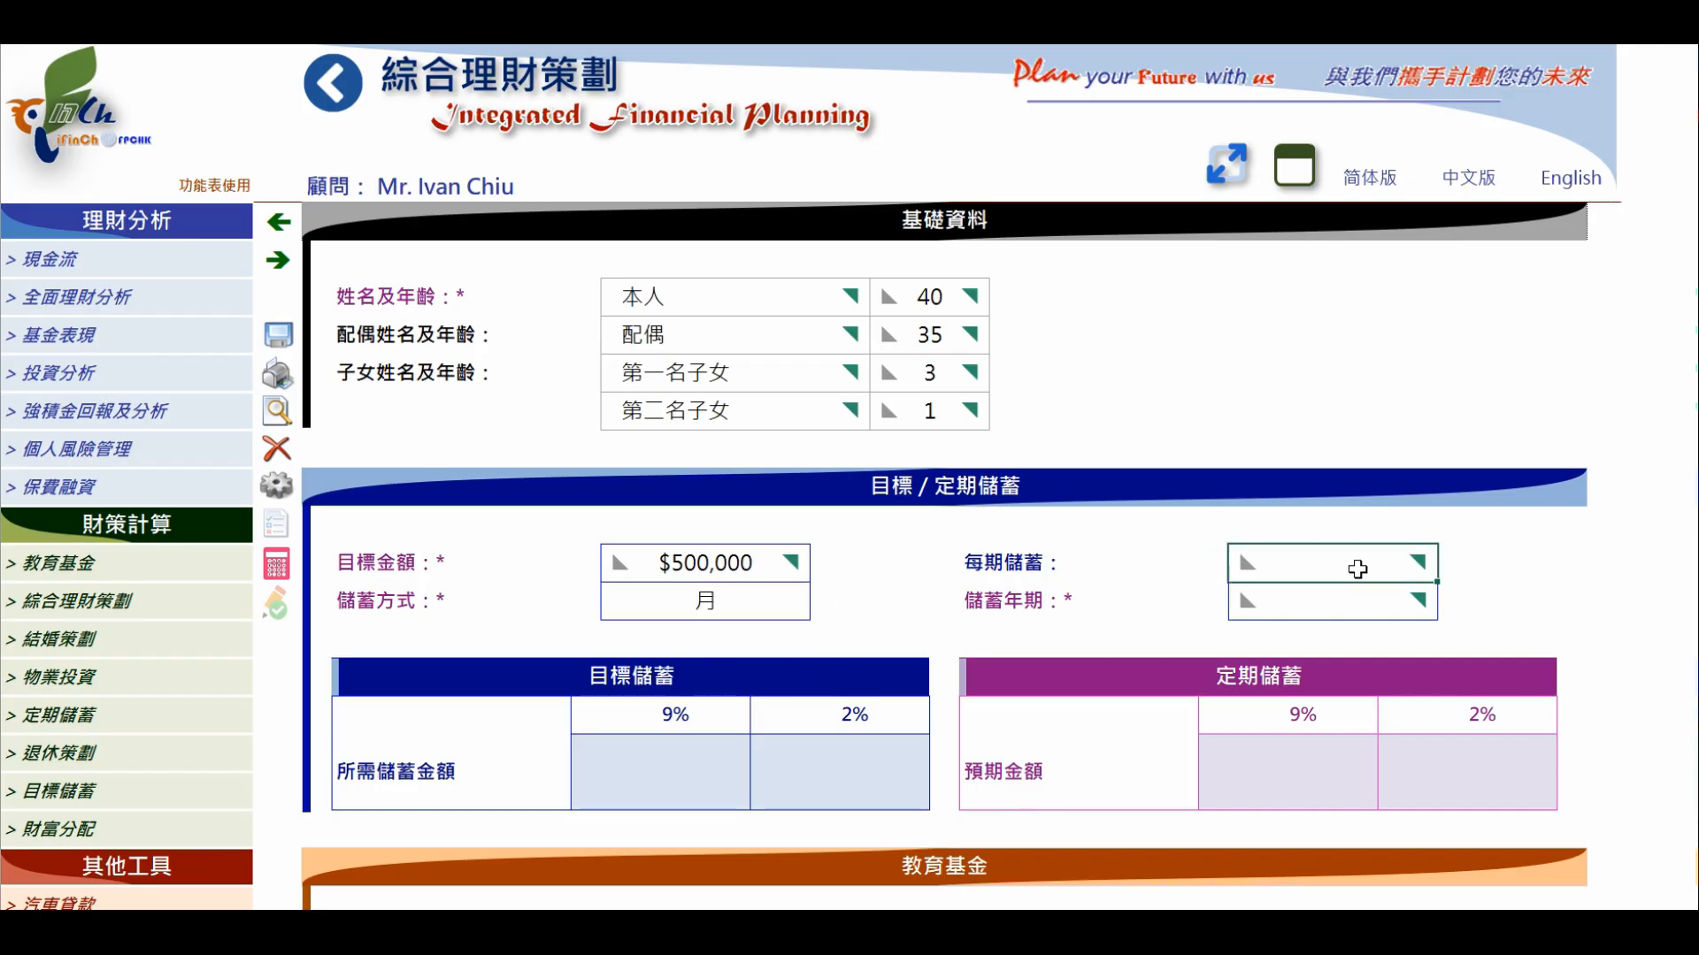
text(5000)
click(1380, 611)
text(5)
key(Return)
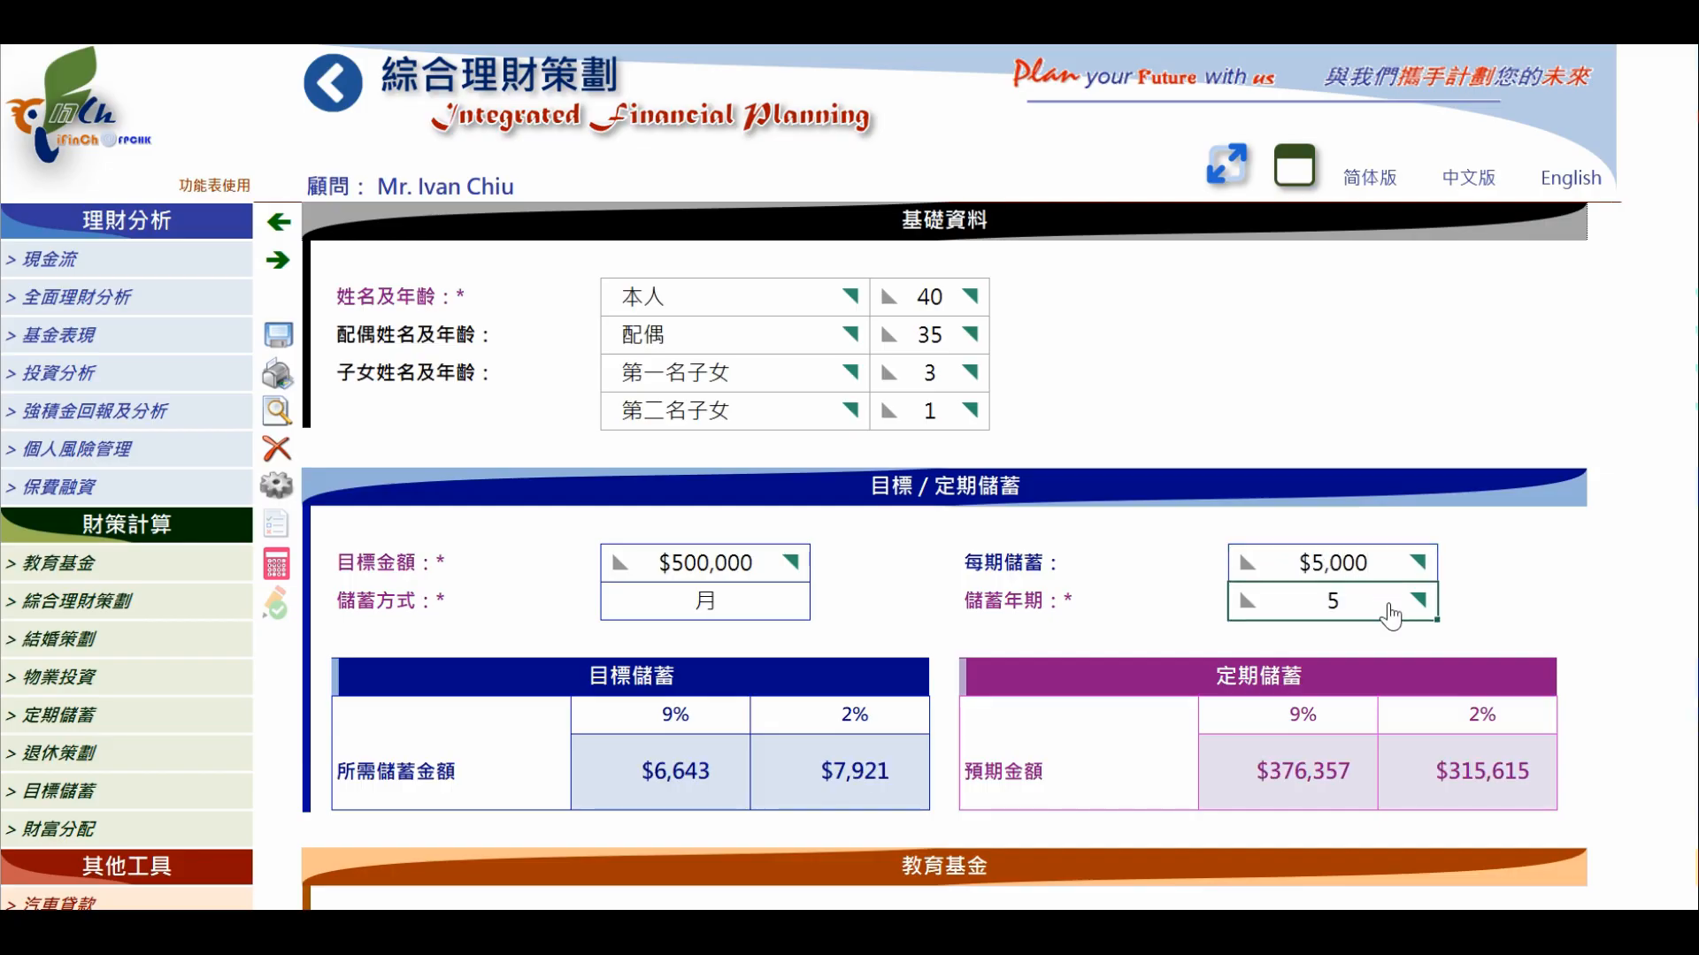
text(10)
key(Return)
Set the university entry age in the education fund table (教育基金) to 18 for both children.
scroll(1389, 610, down, 3)
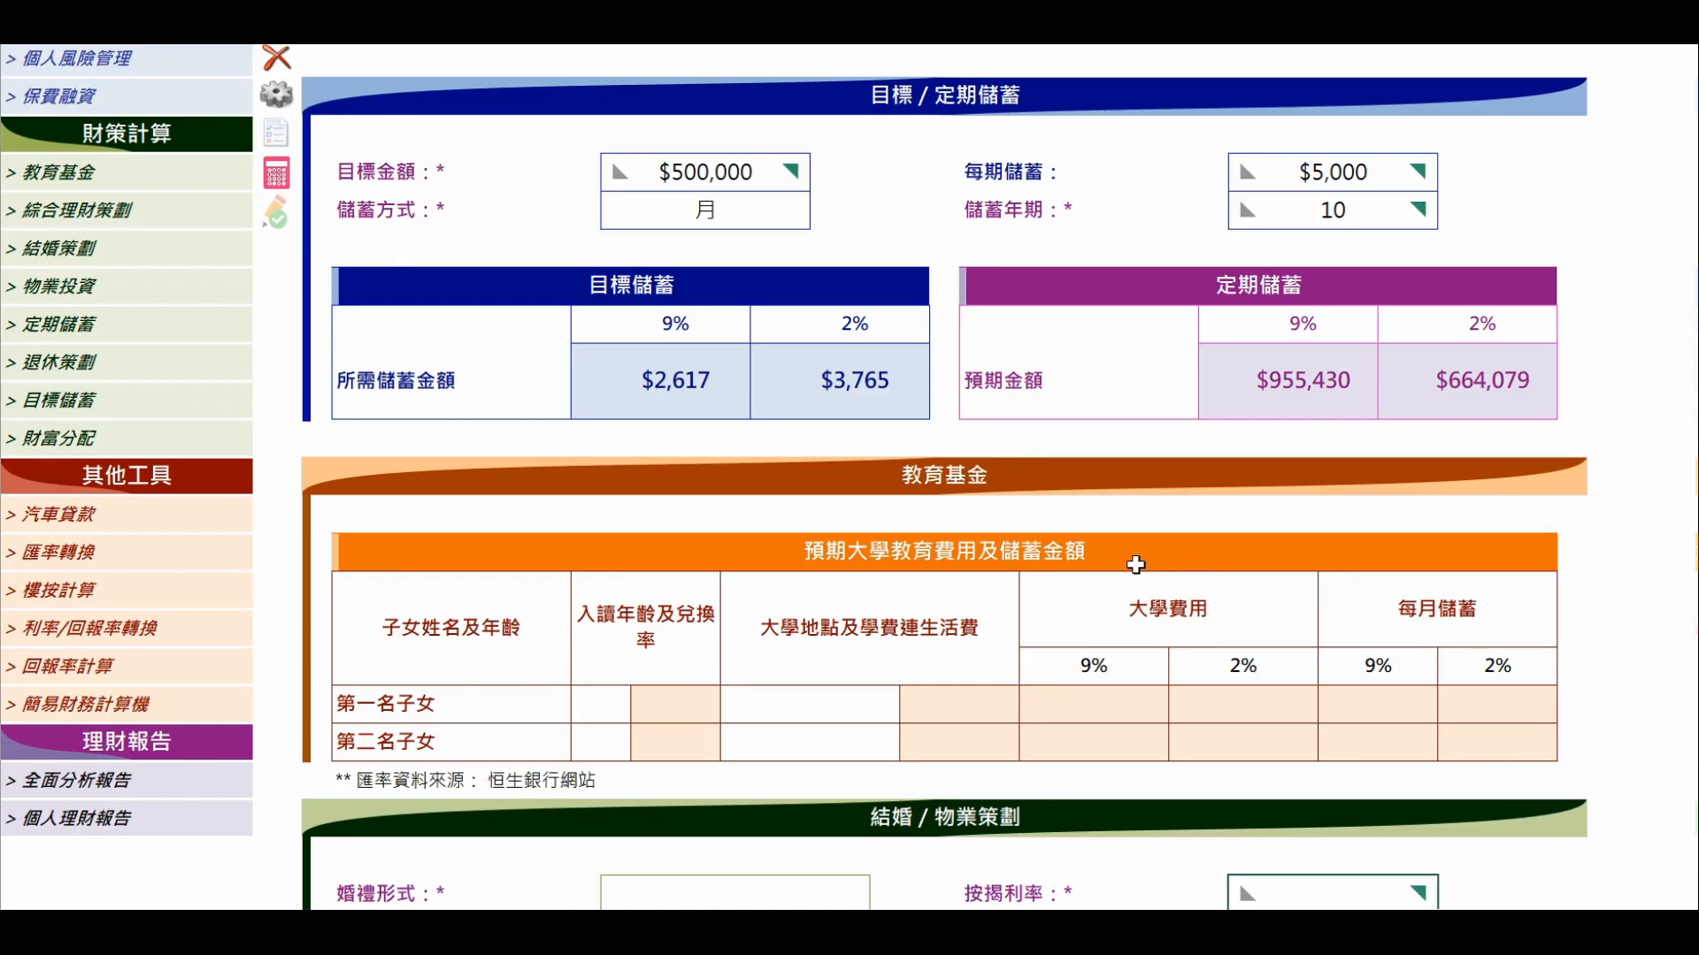
click(611, 705)
click(609, 704)
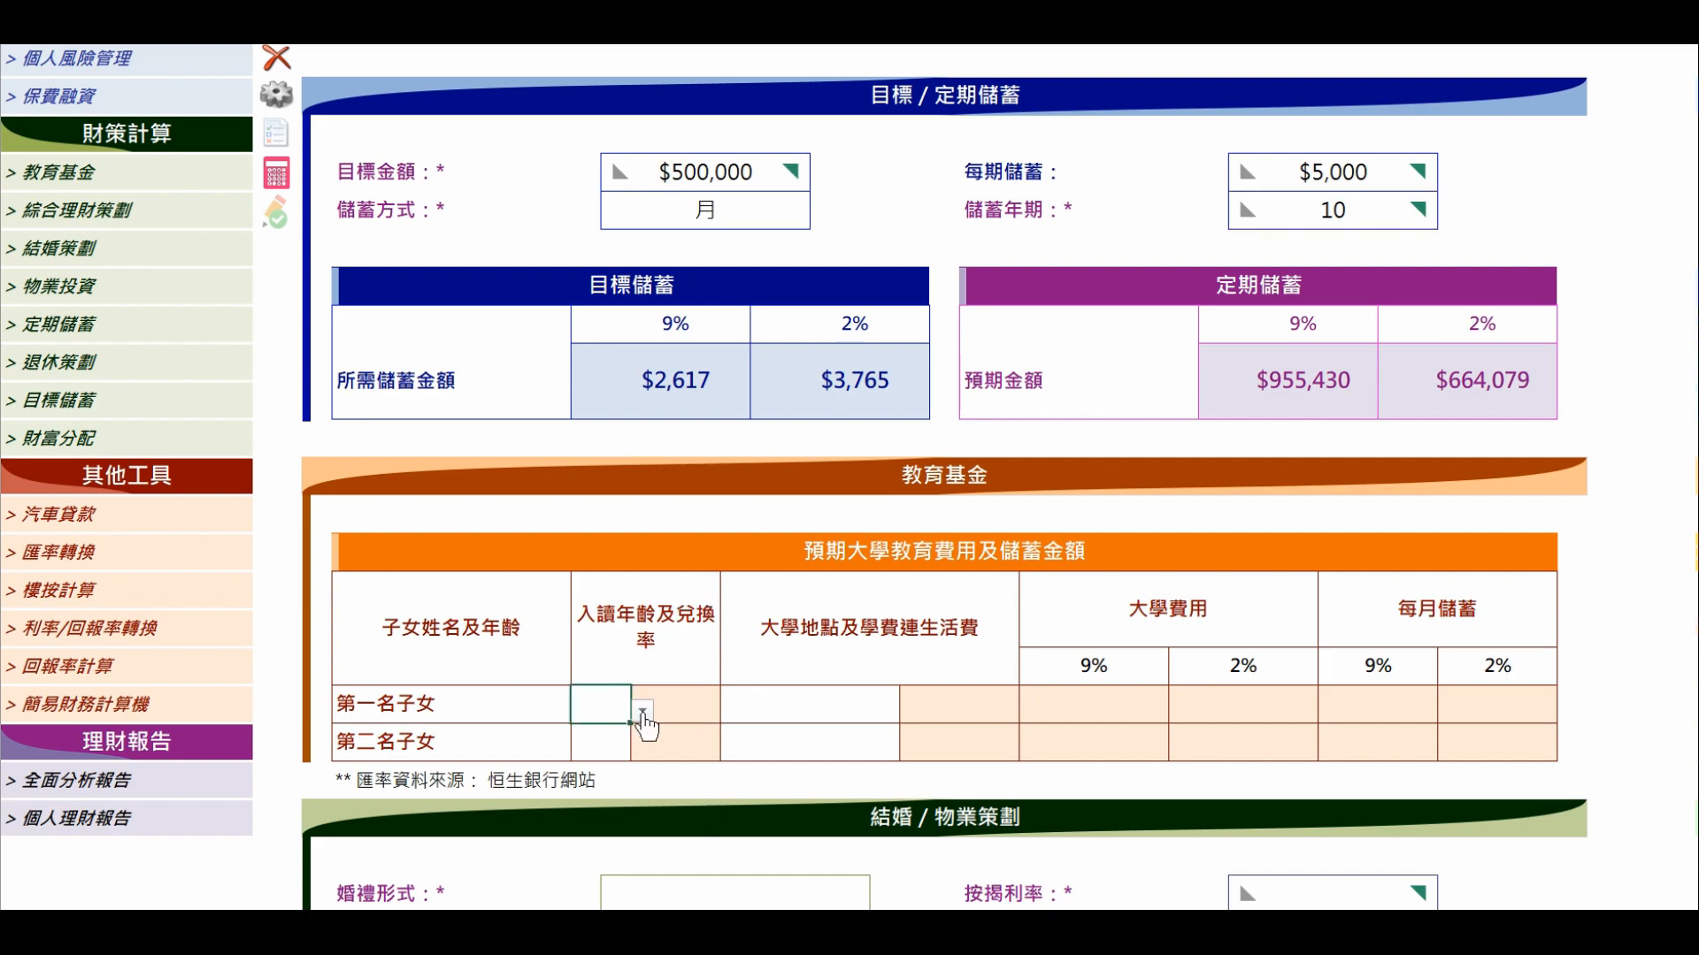
click(643, 715)
click(609, 754)
click(614, 757)
click(644, 750)
click(610, 792)
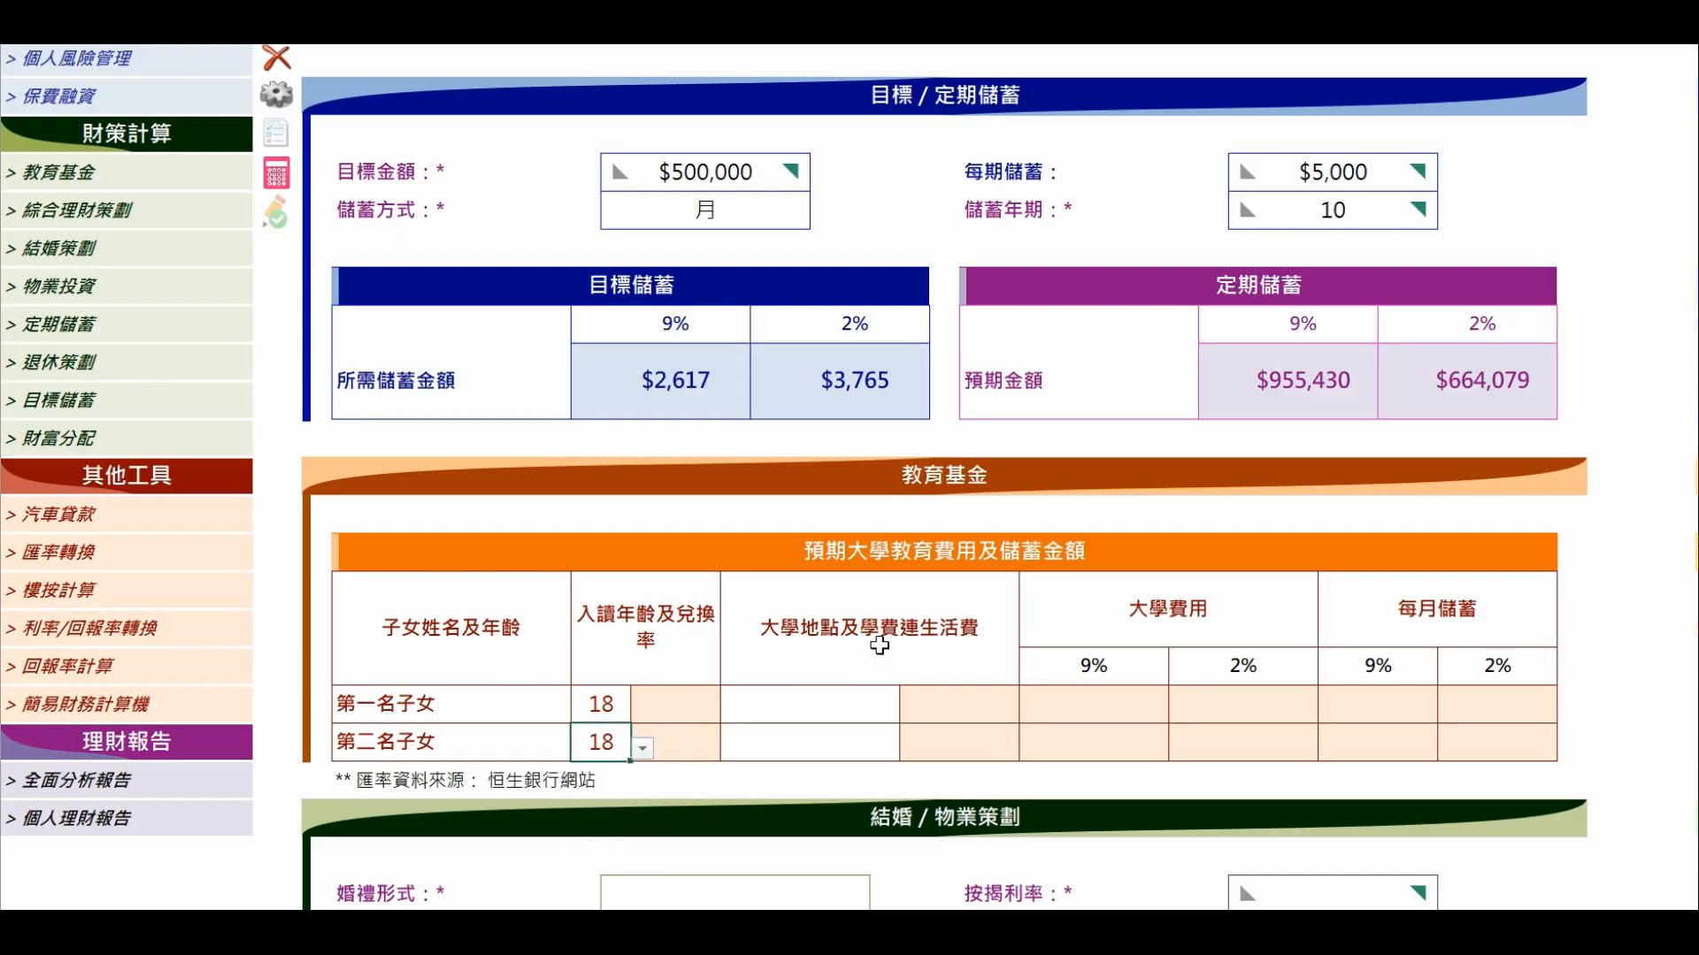
Choose the university locations: 英國 for the first child and 美國 for the second child.
click(873, 703)
click(911, 711)
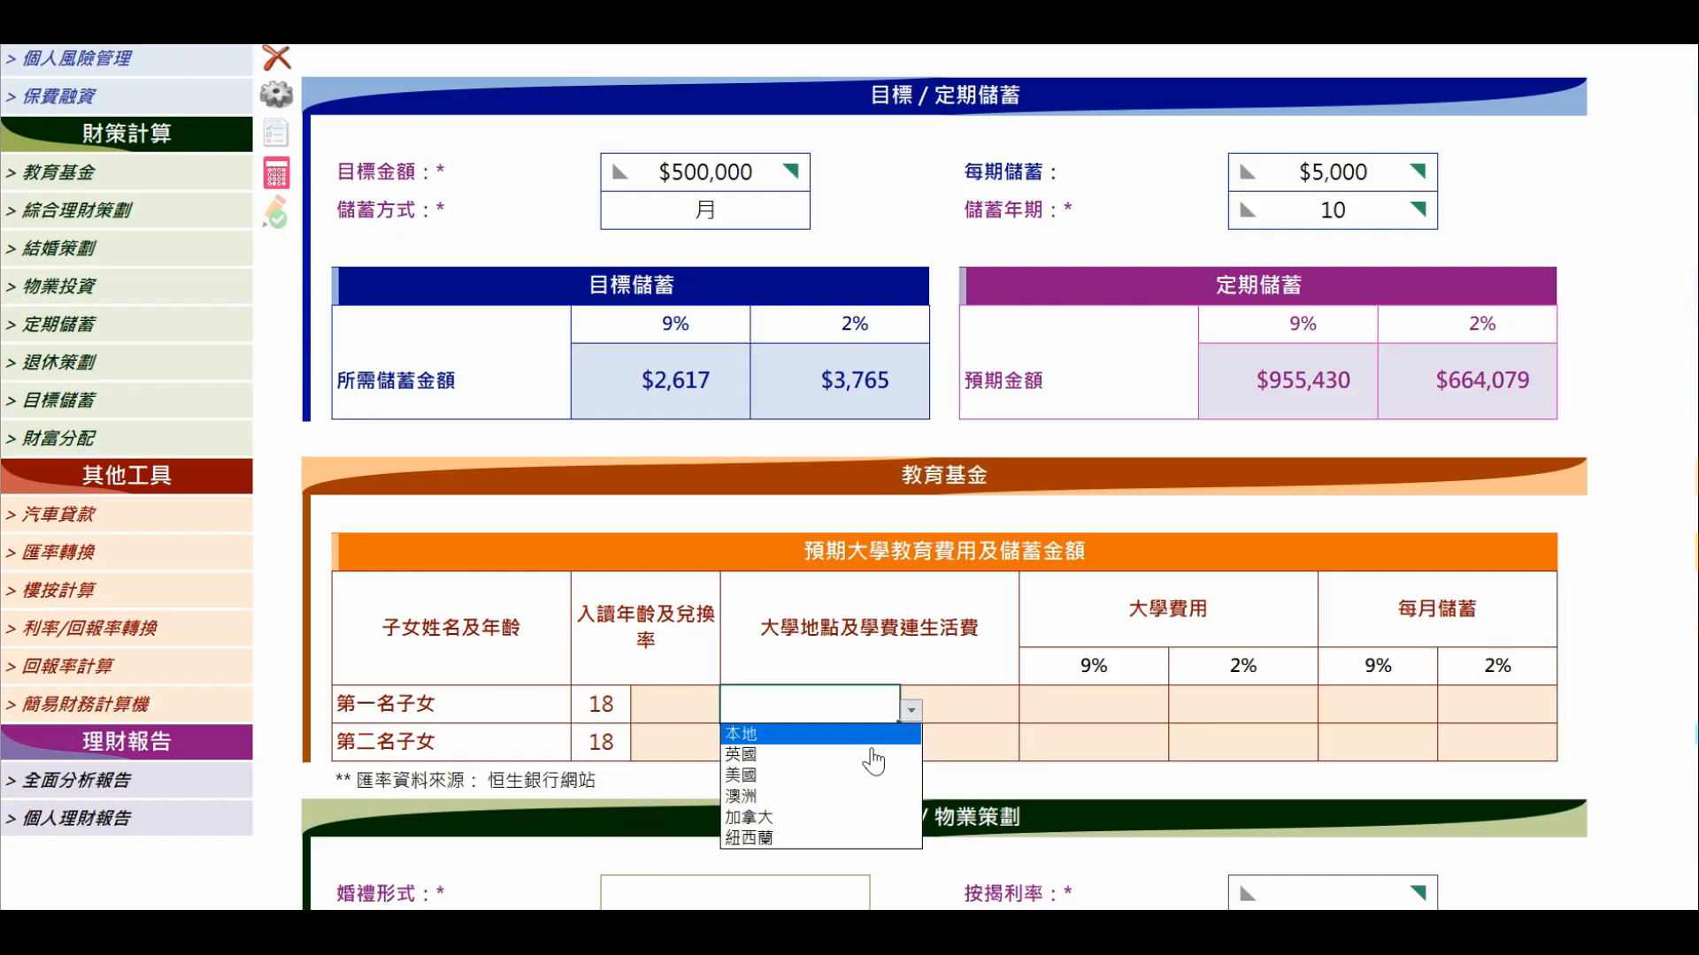
click(873, 754)
click(879, 743)
click(911, 749)
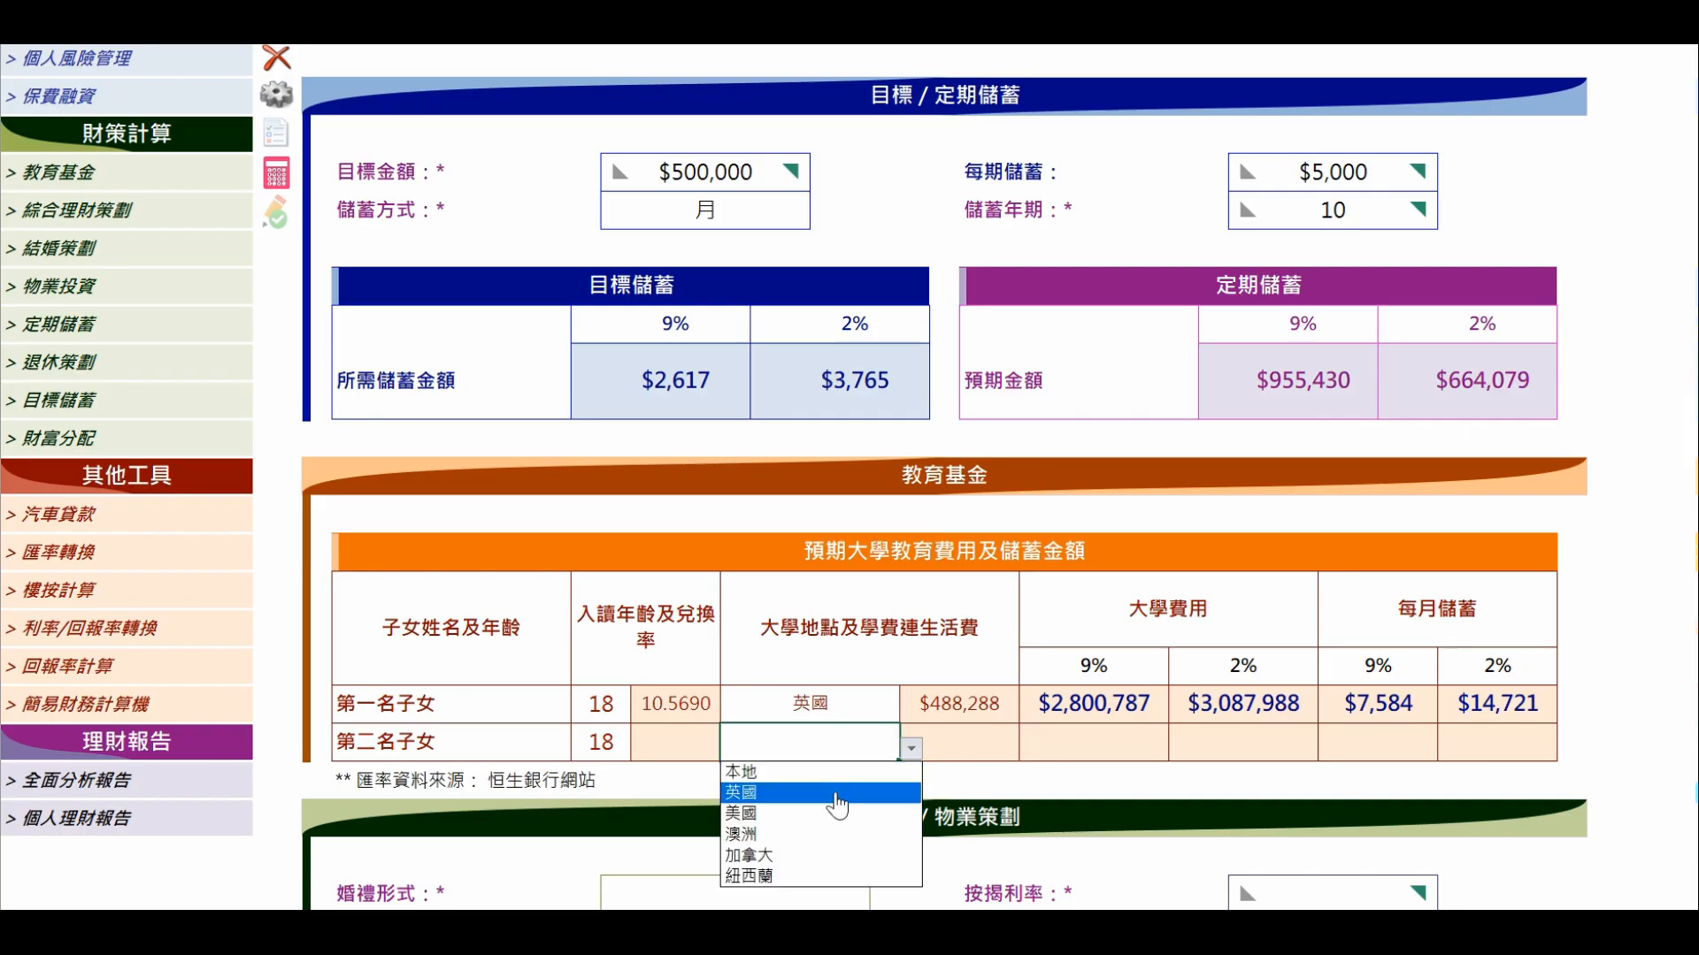
click(836, 813)
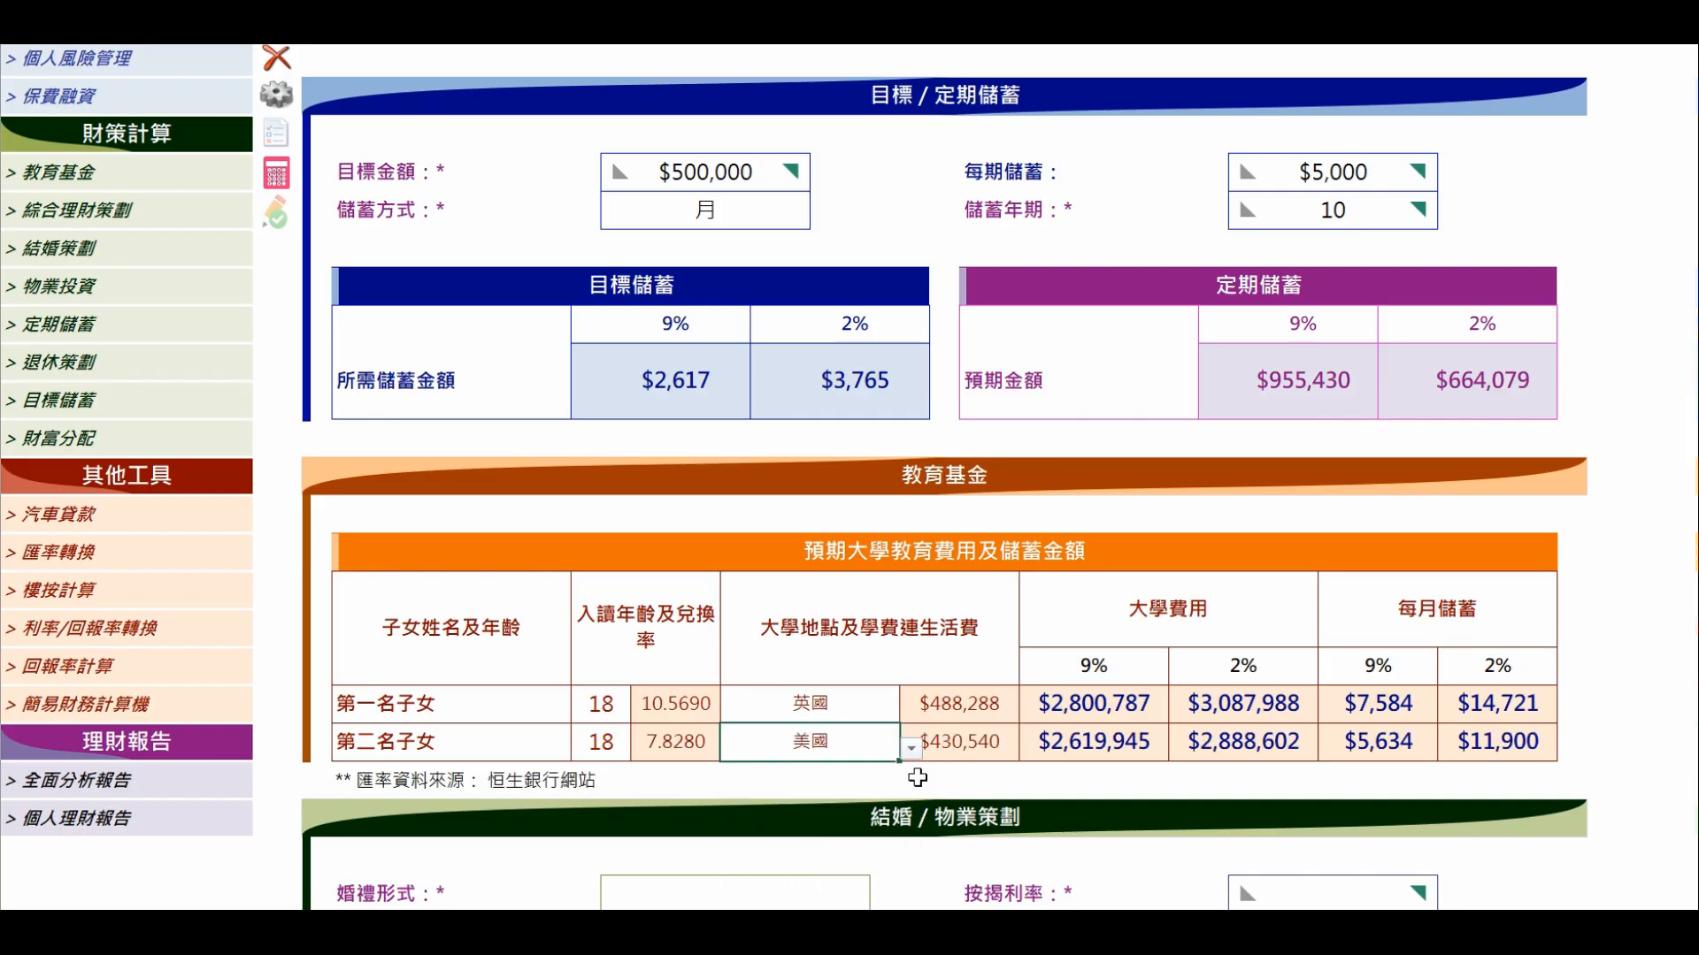
Fill in the wedding plan with 最高開支 as 婚禮形式, monthly savings (月) and a savings term of 5 years.
click(840, 897)
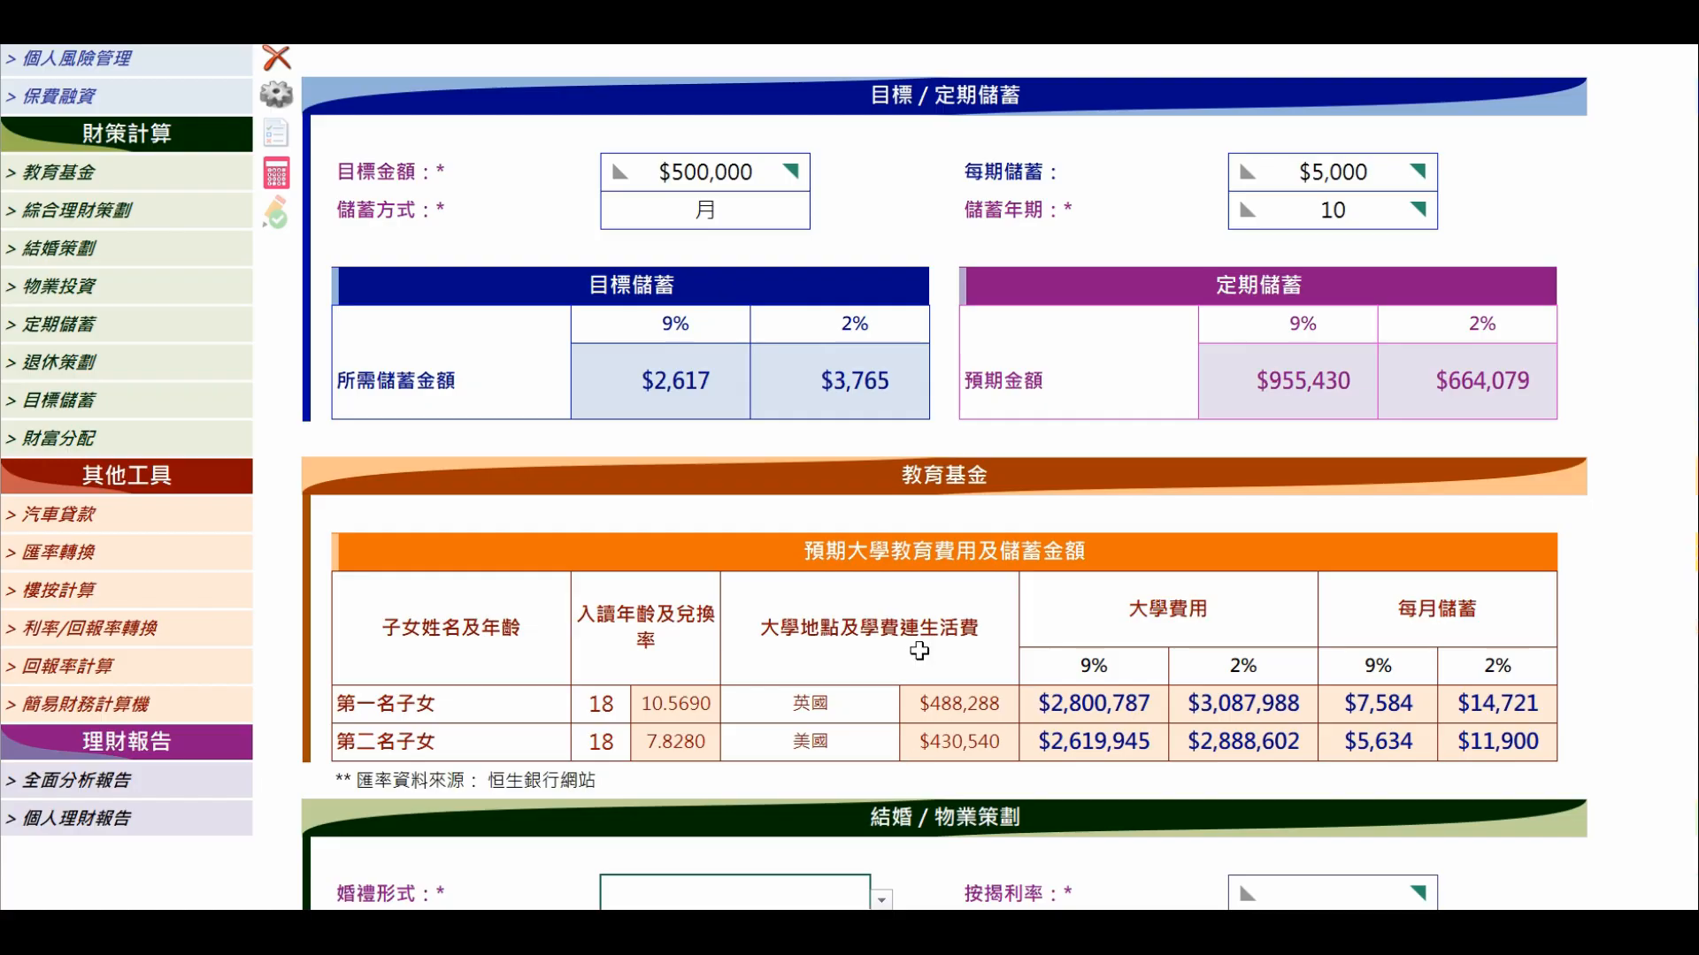
scroll(916, 647, down, 4)
scroll(916, 647, down, 3)
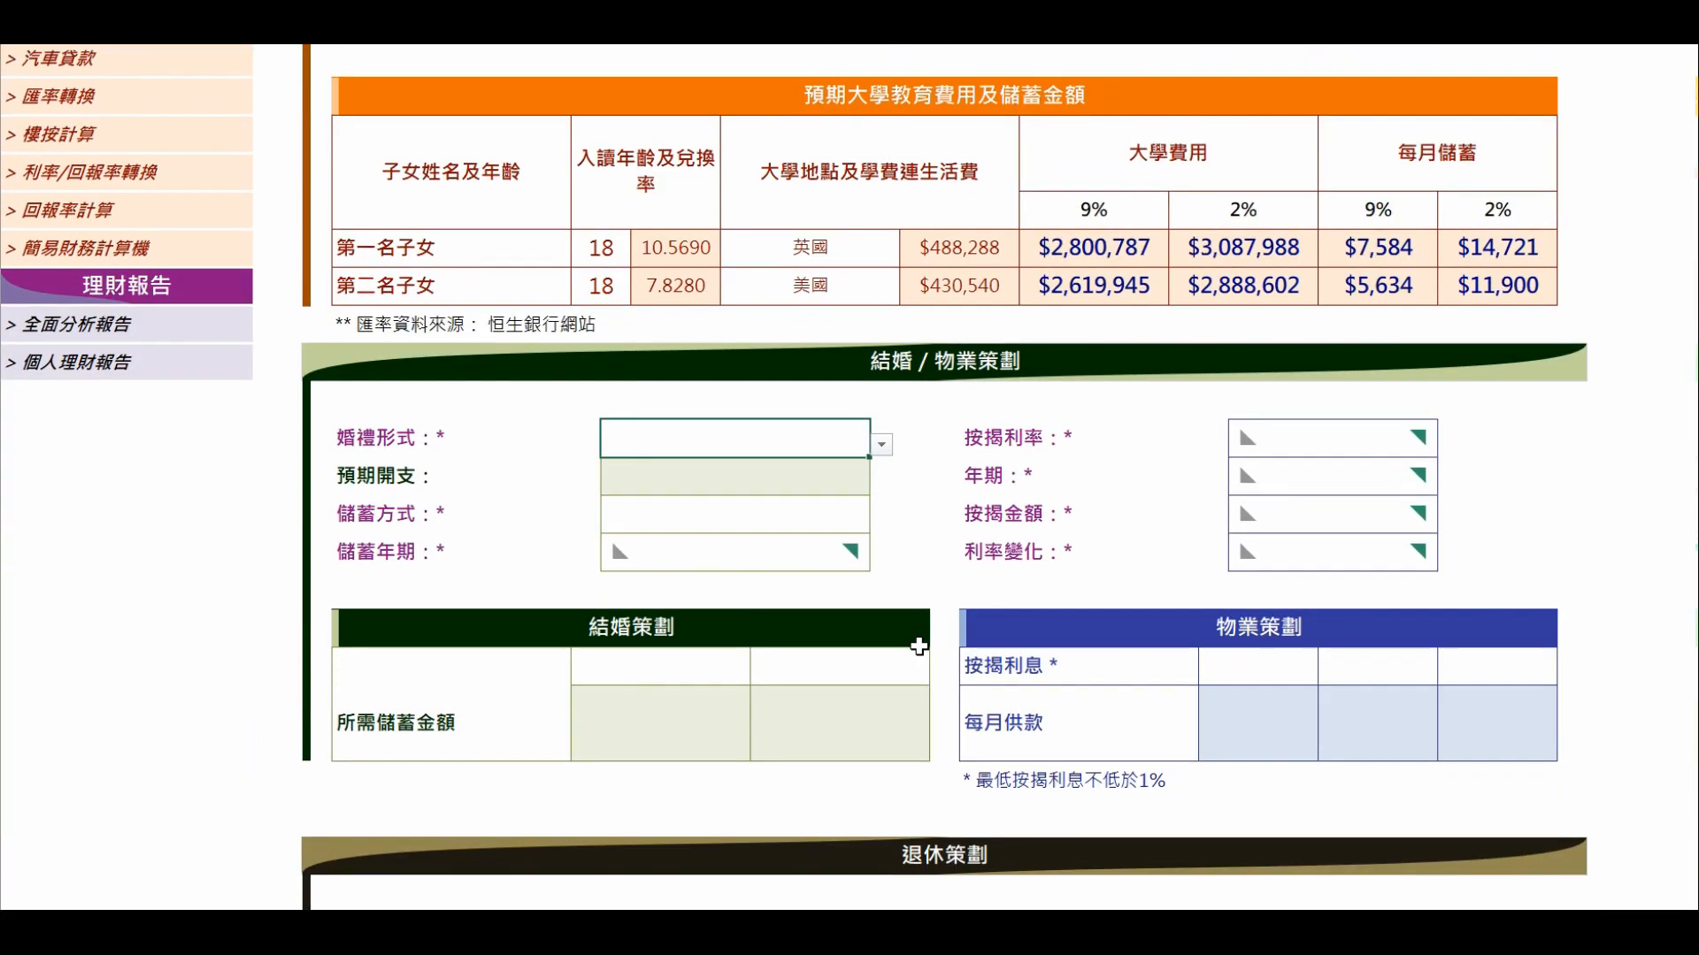
click(880, 333)
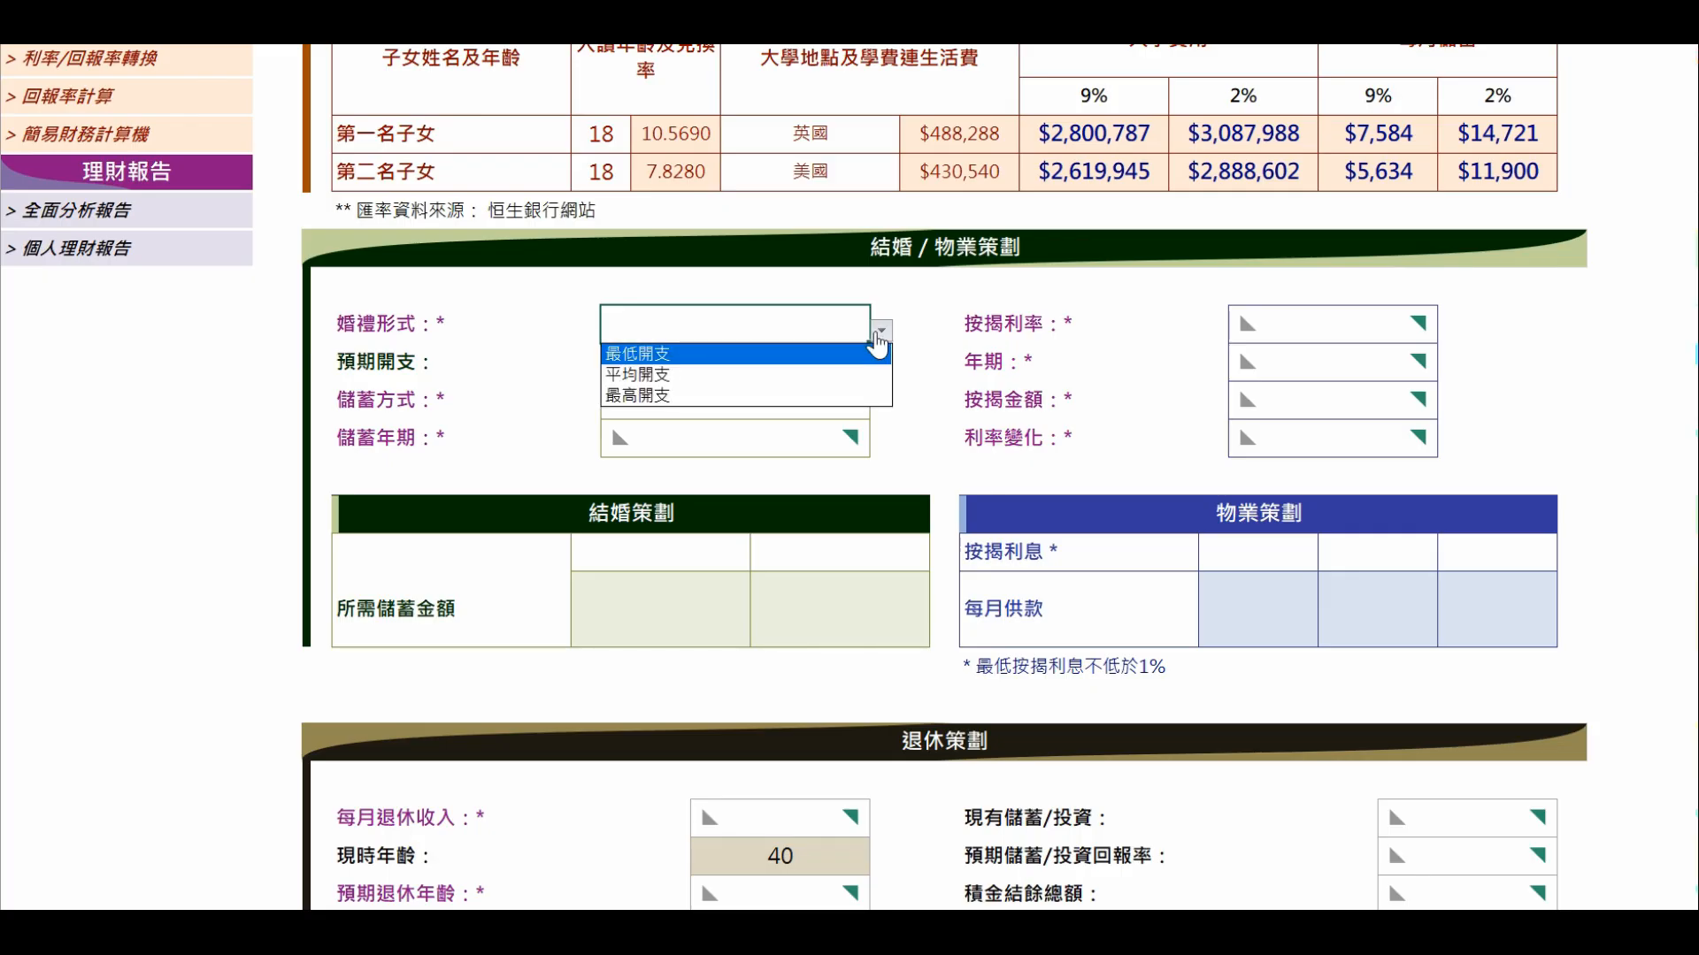
click(807, 397)
click(861, 412)
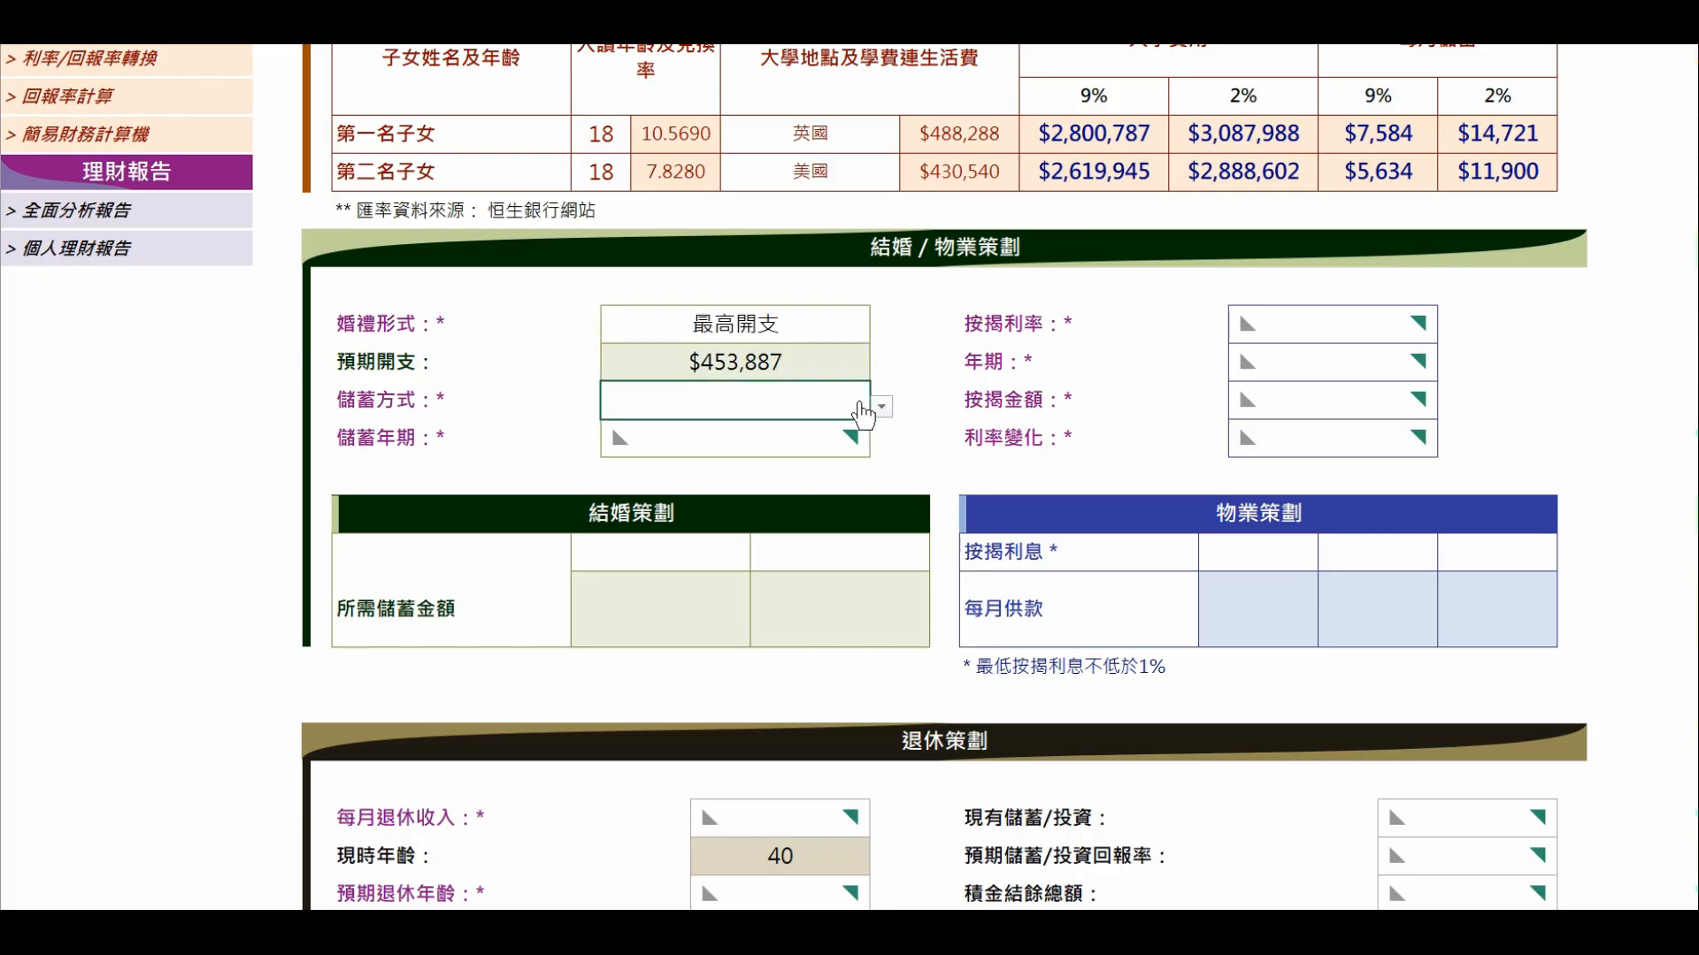
click(881, 407)
click(814, 470)
click(791, 438)
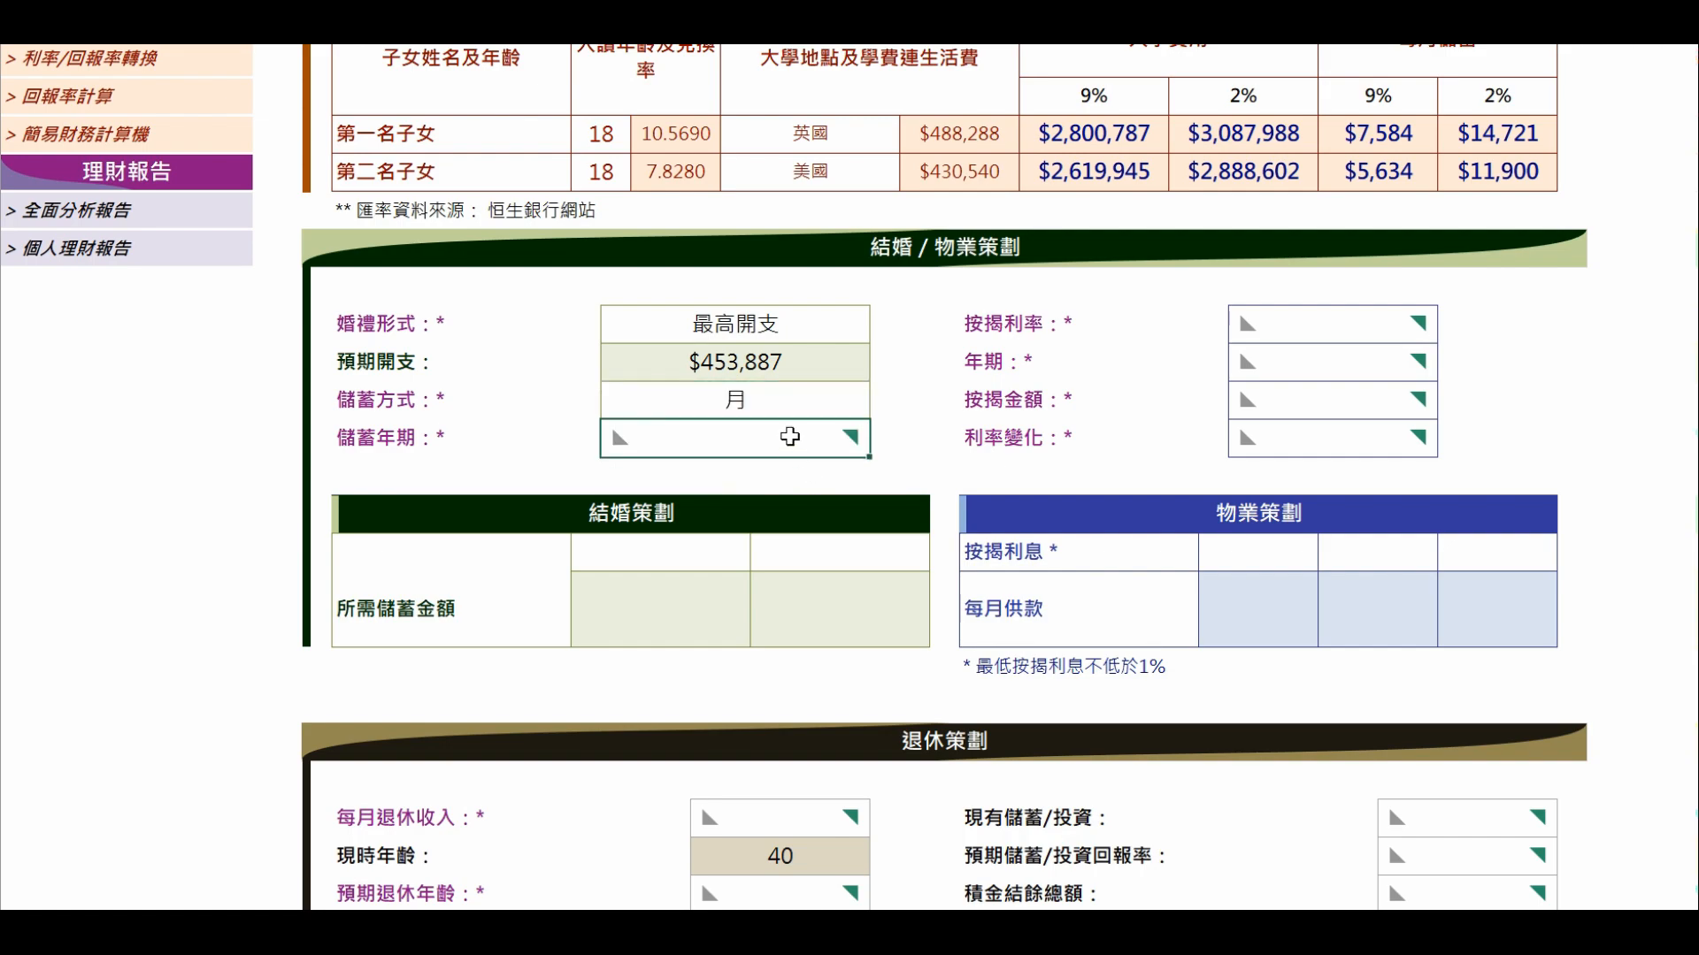
text(5)
Fill in the property plan with a 3.5% mortgage rate, a 30-year term, a $3,500,000 mortgage and a 1.5% rate change.
click(1304, 321)
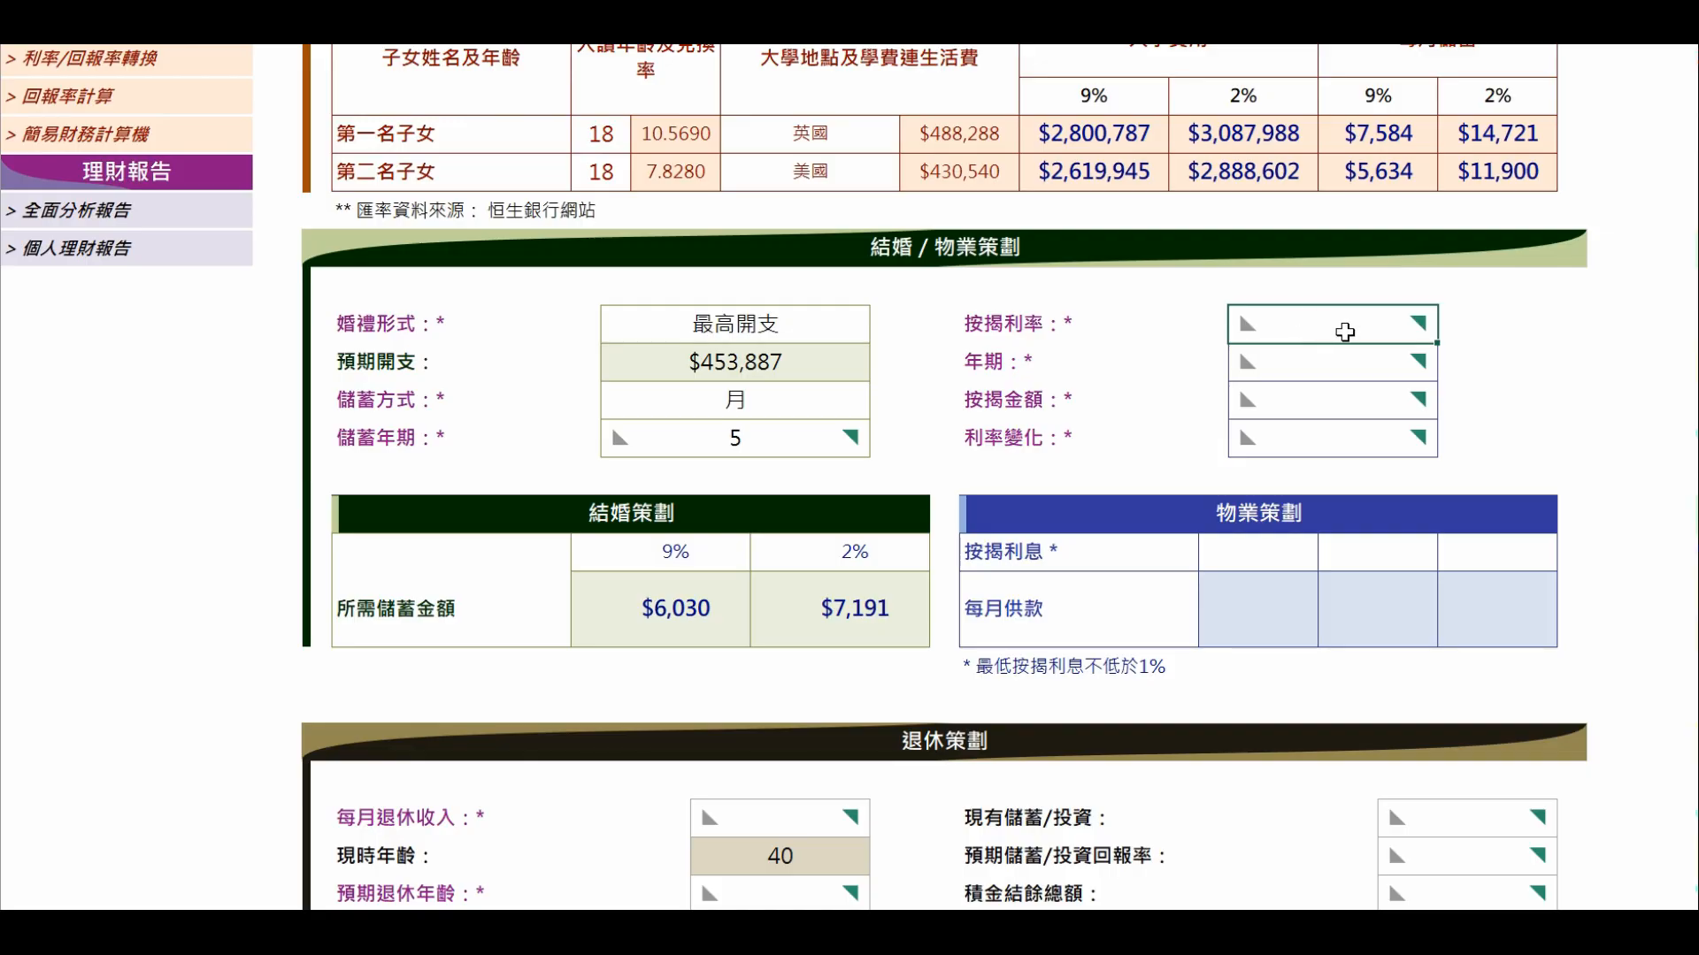
text(3.5)
key(Return)
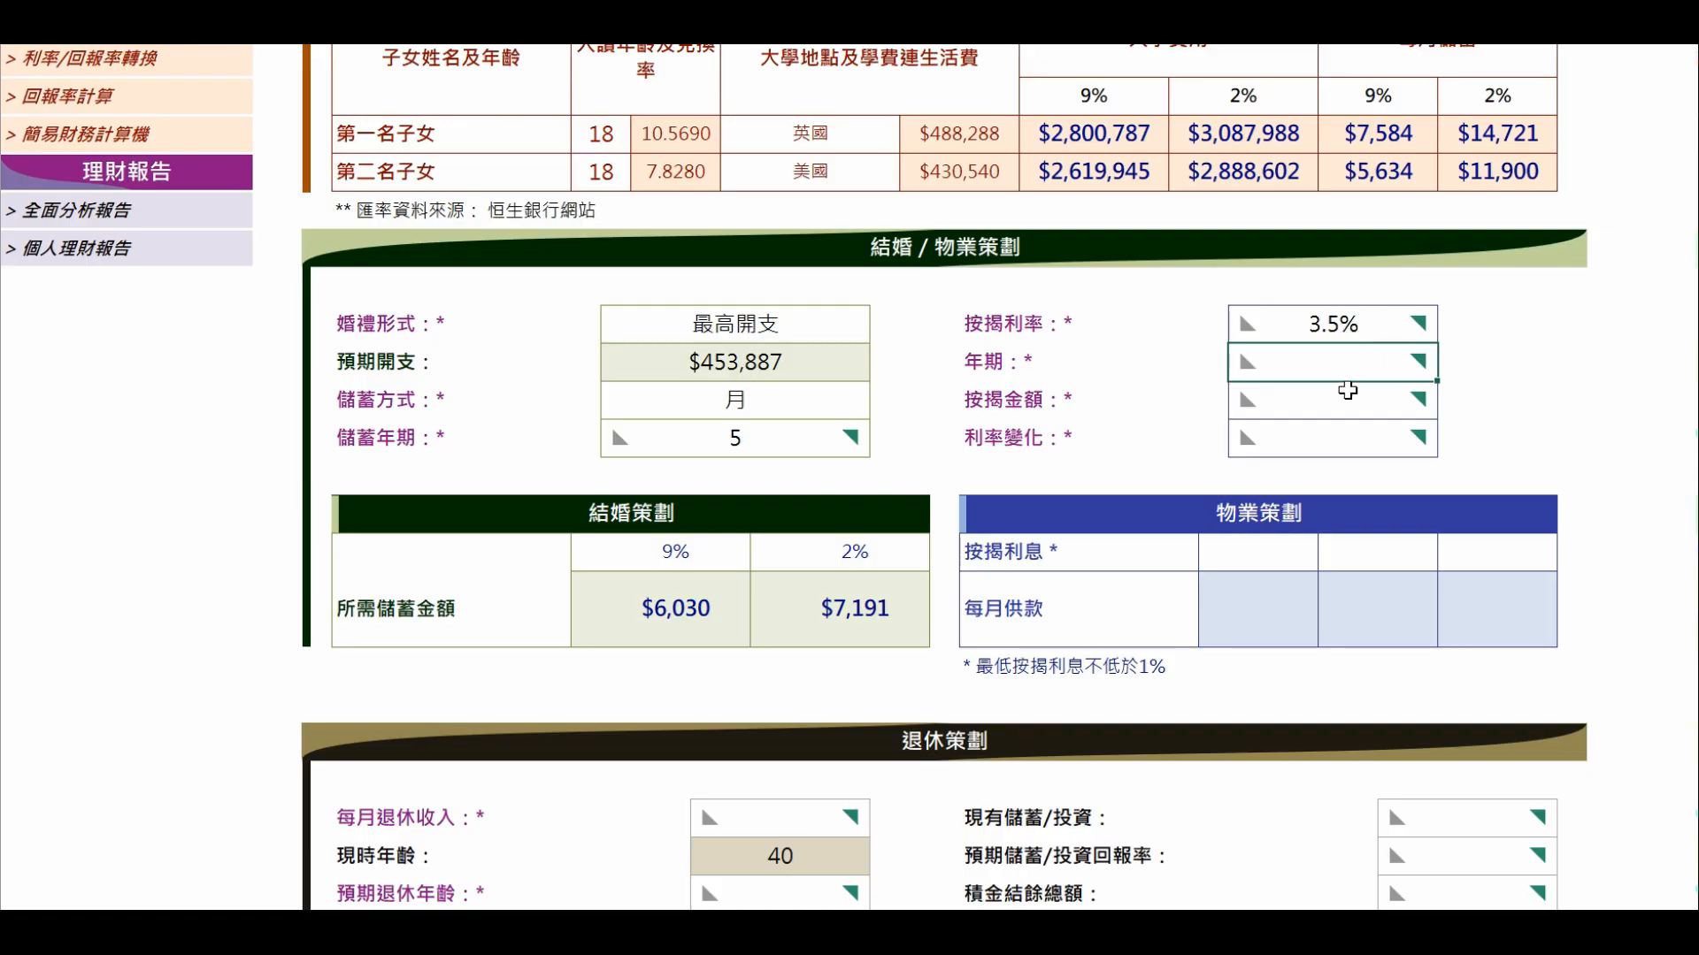
text(30)
key(Return)
text(3500000)
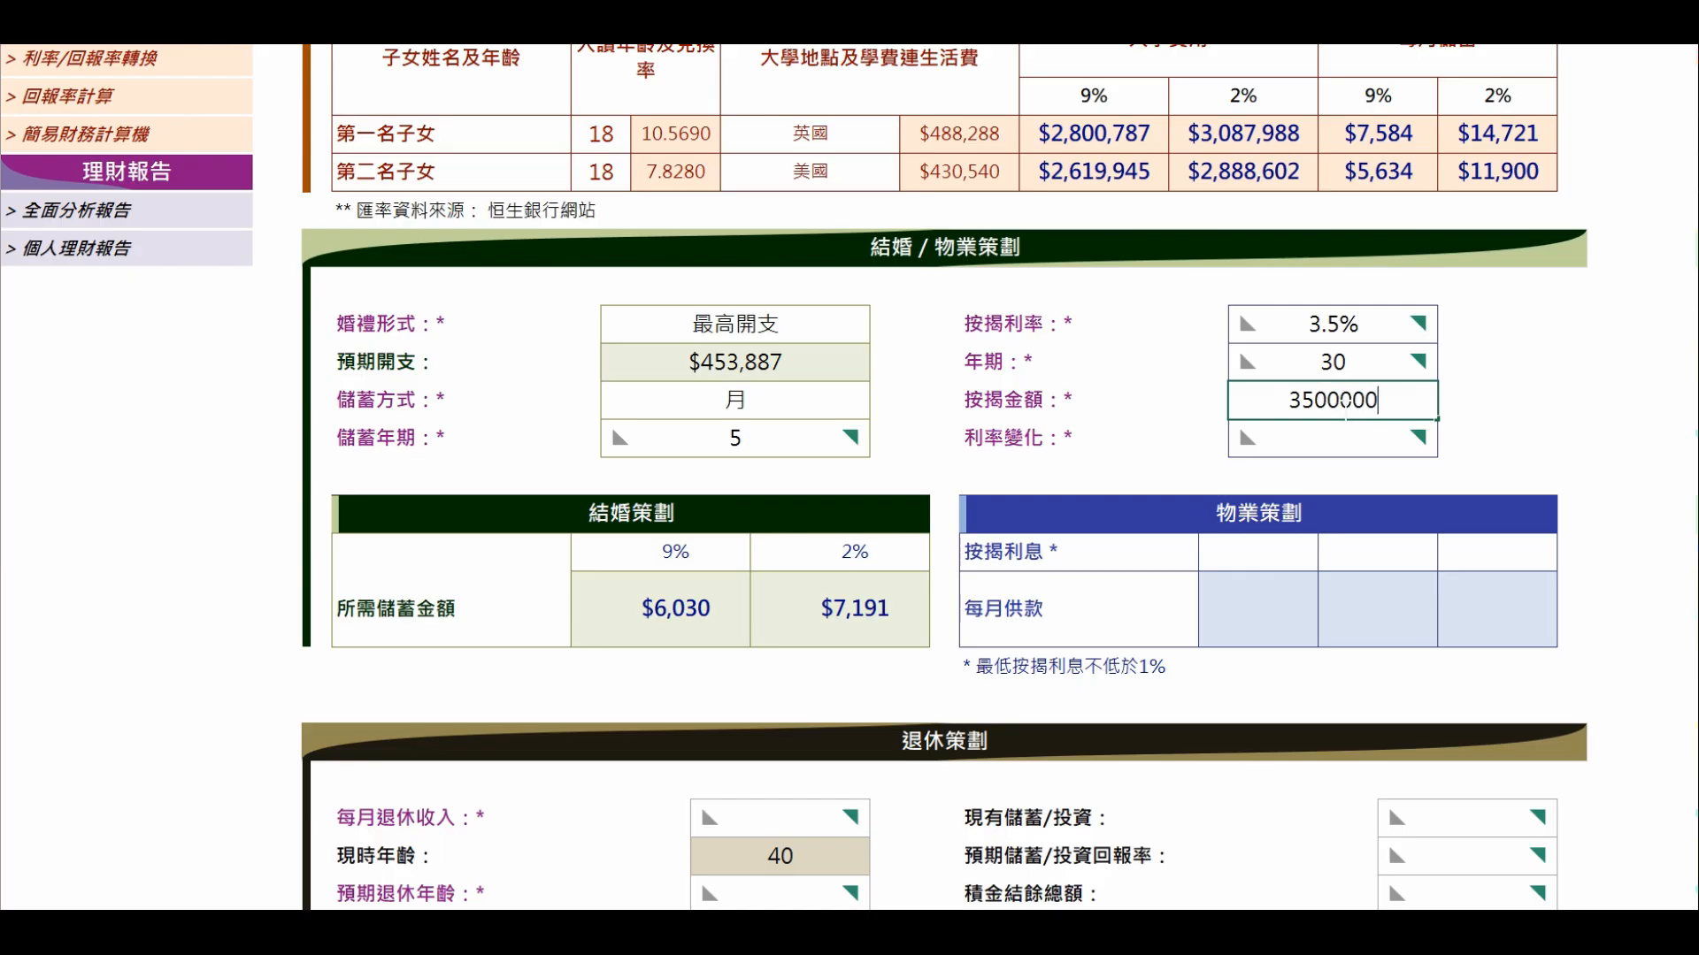
key(Return)
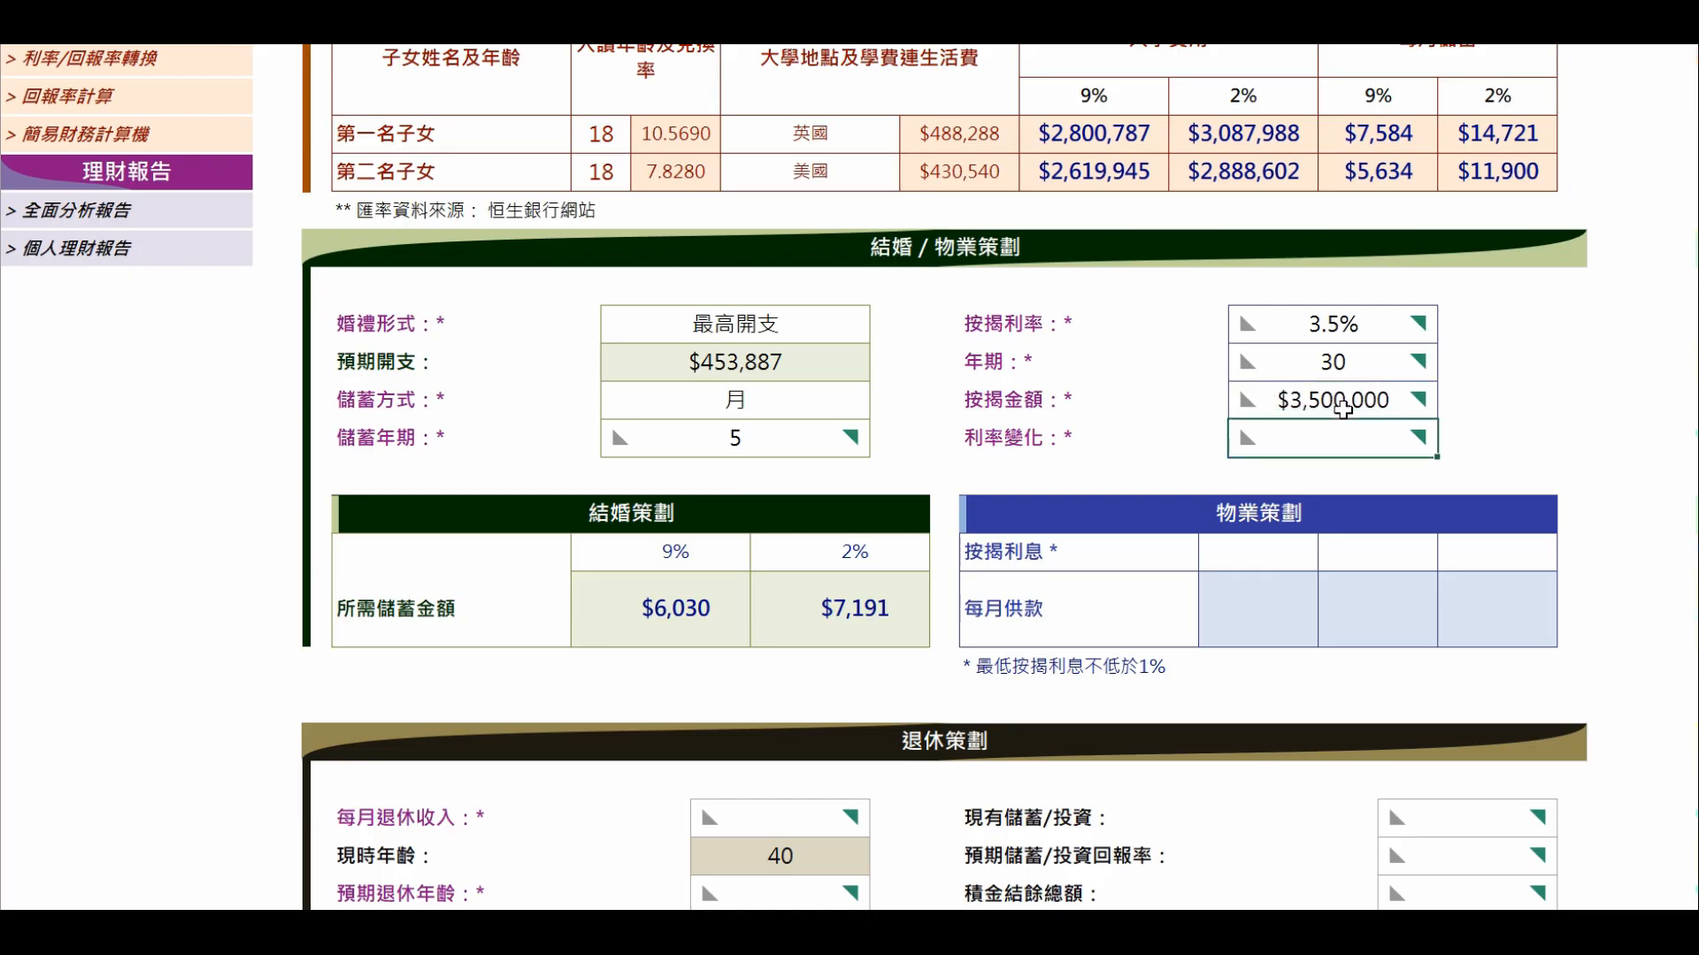
text(1.5)
key(Return)
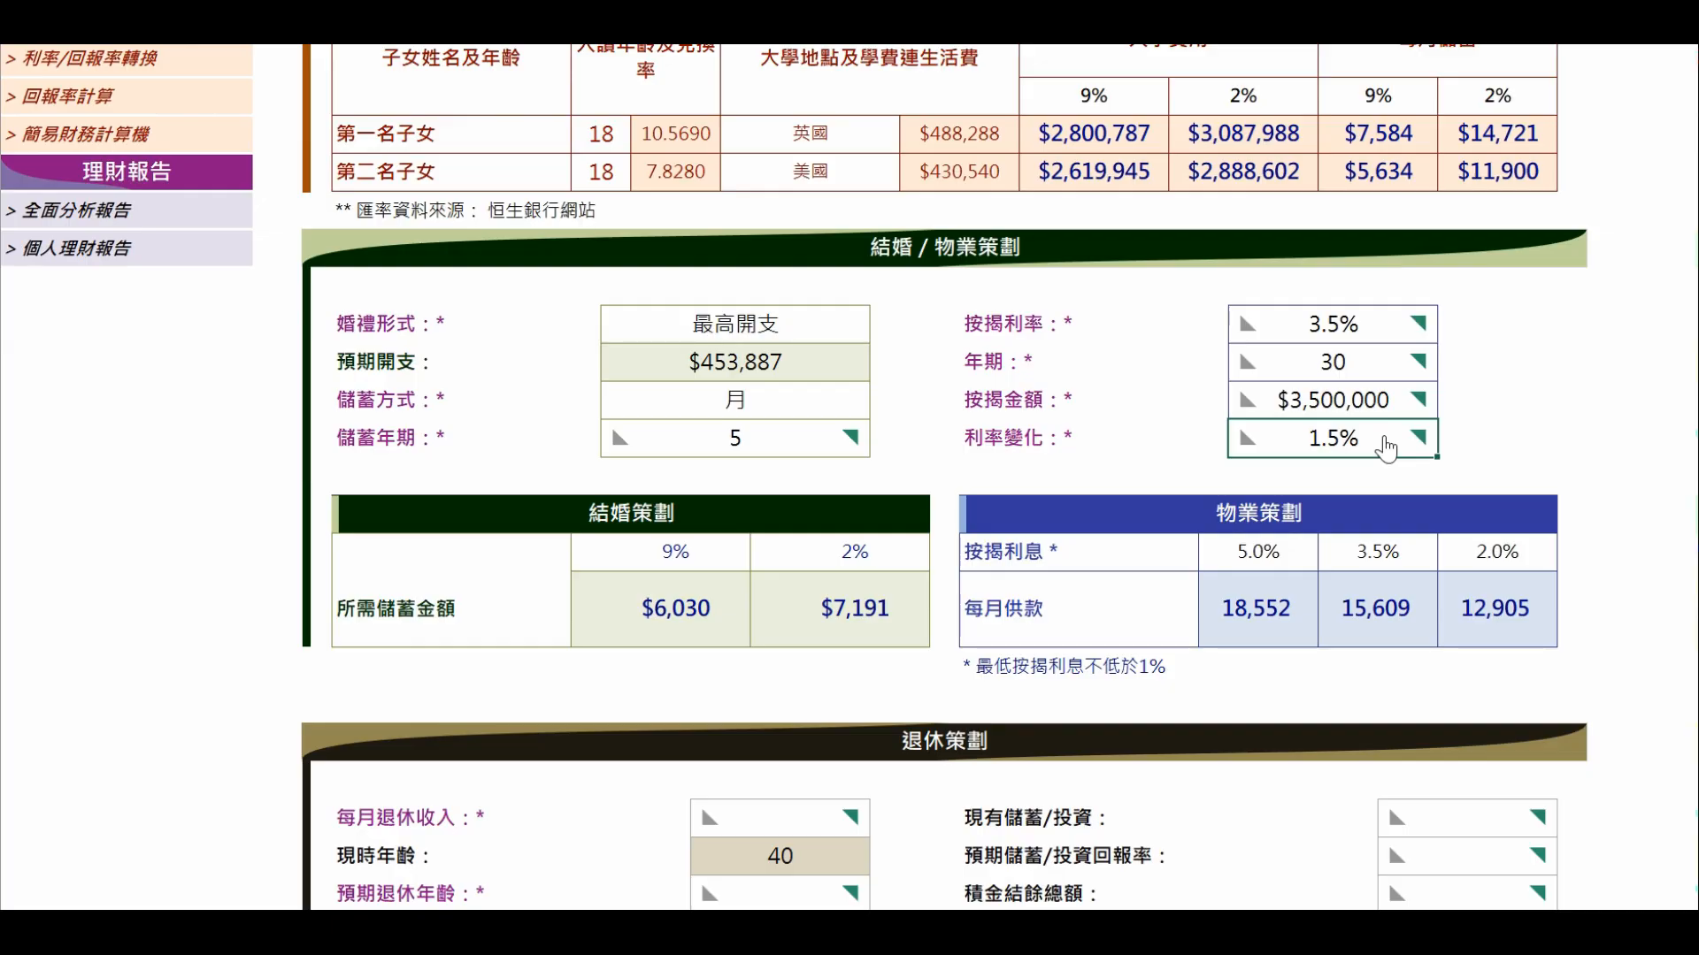
Fill in the retirement plan (退休策劃) with a monthly income of $30,000, retirement age 65 and 25 years of retirement living.
key(Return)
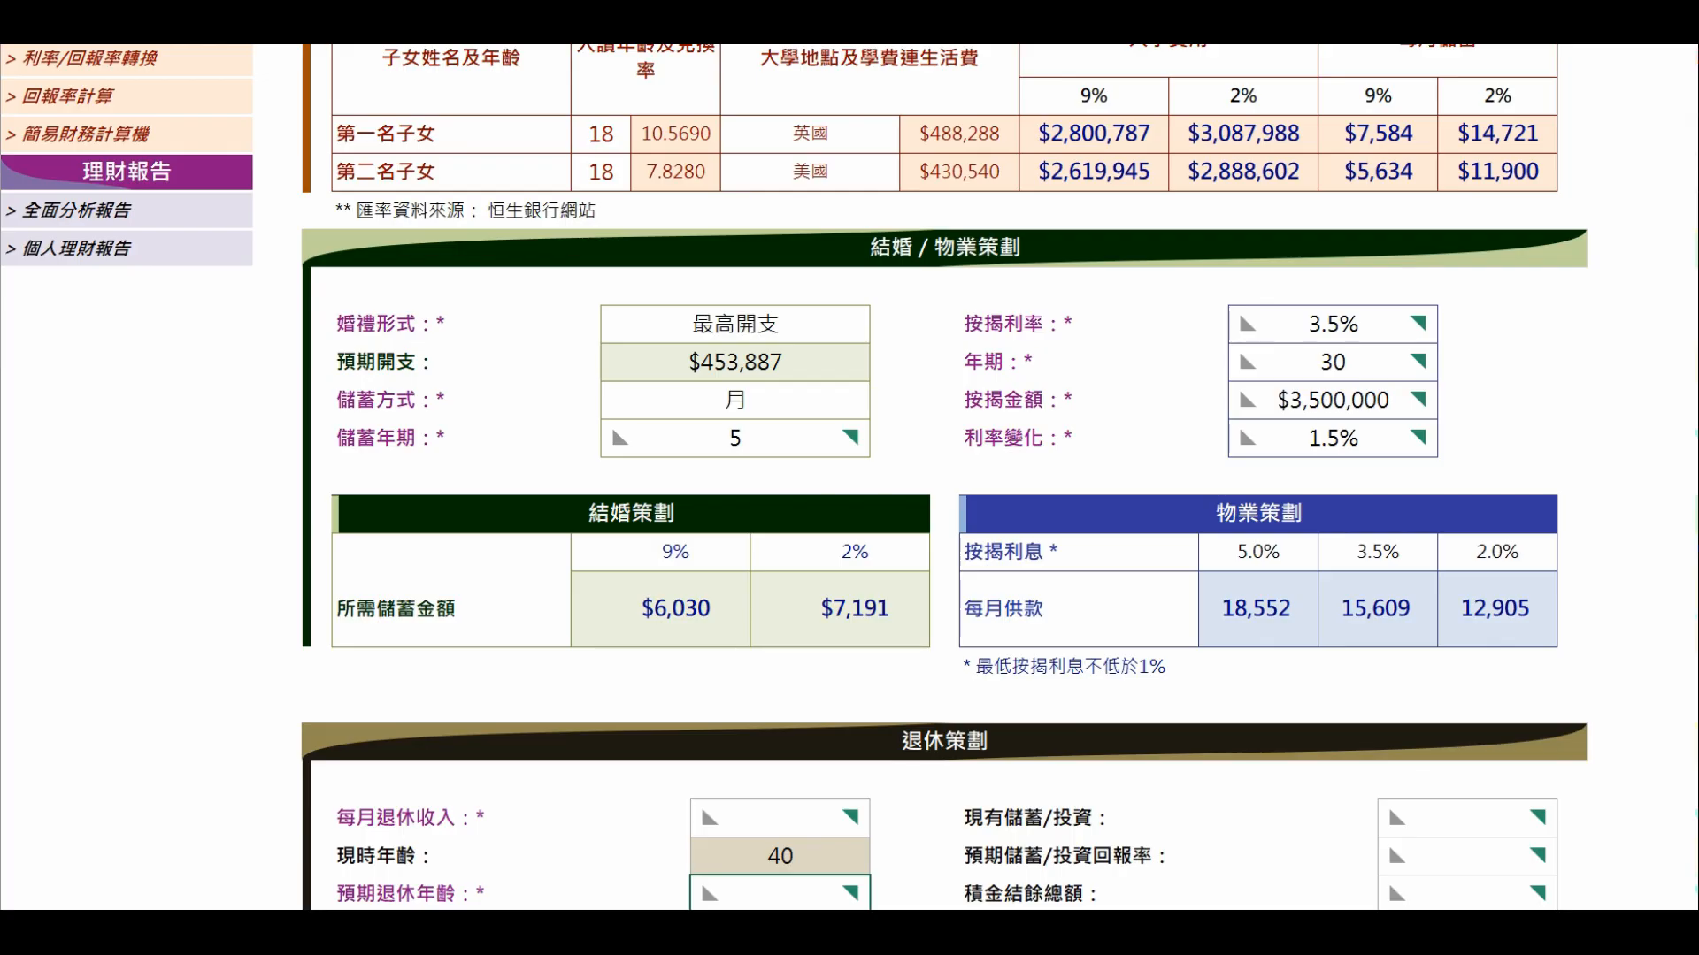
scroll(884, 664, down, 4)
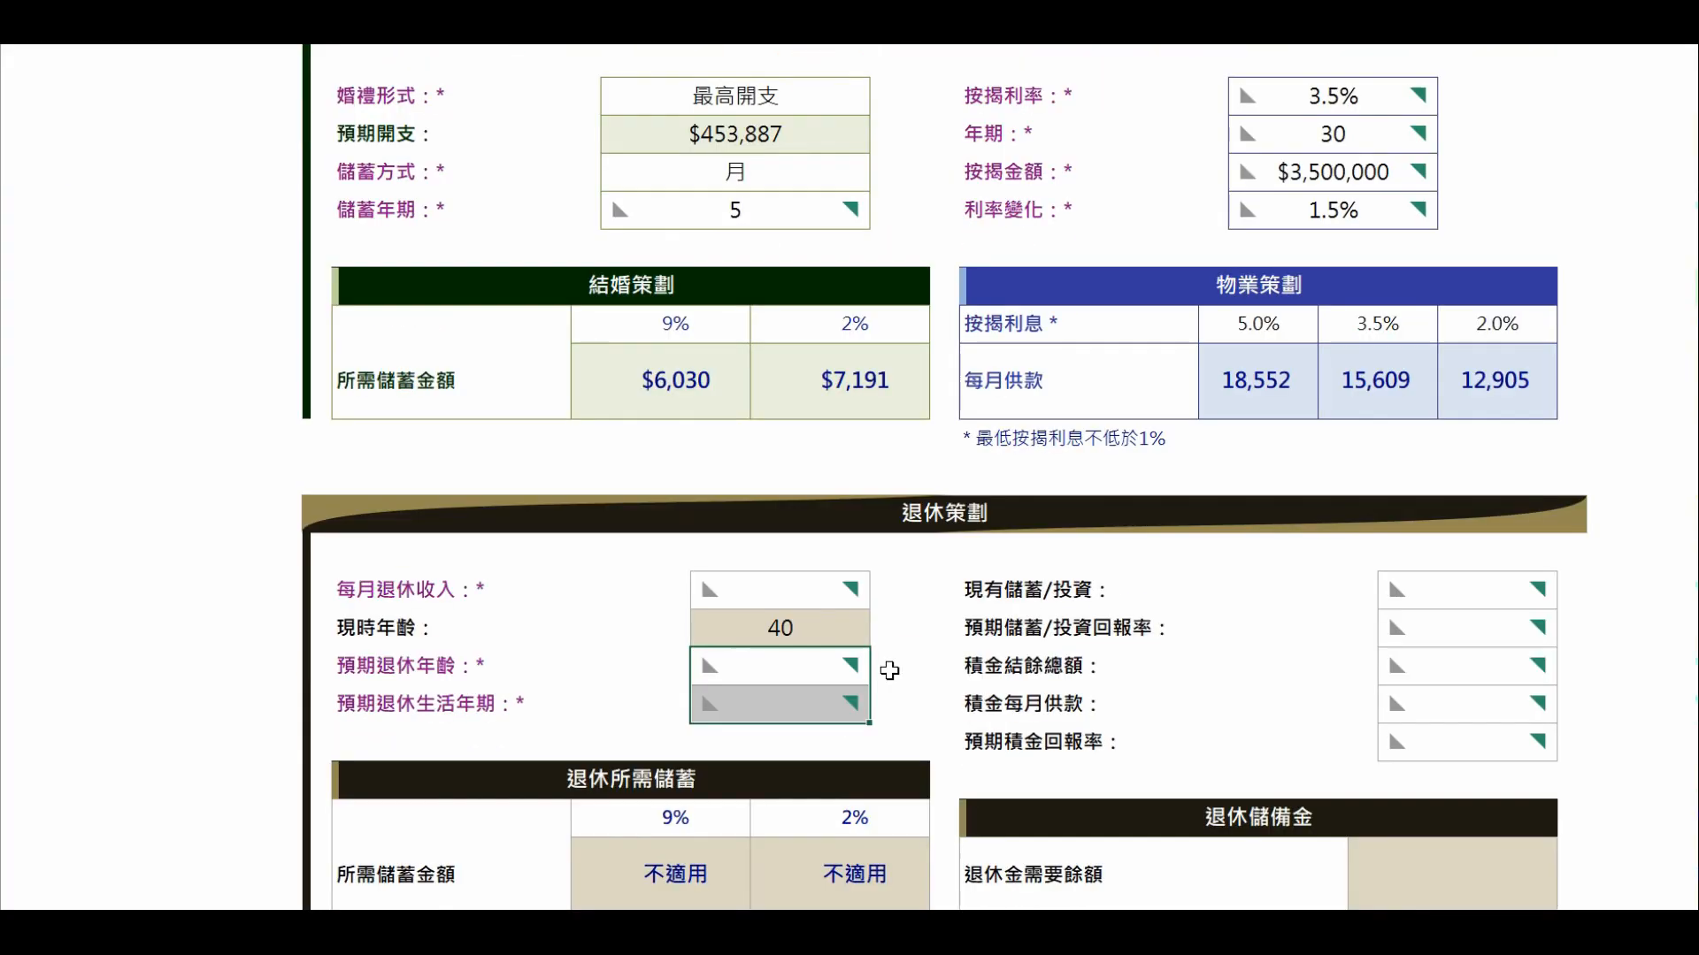
click(768, 358)
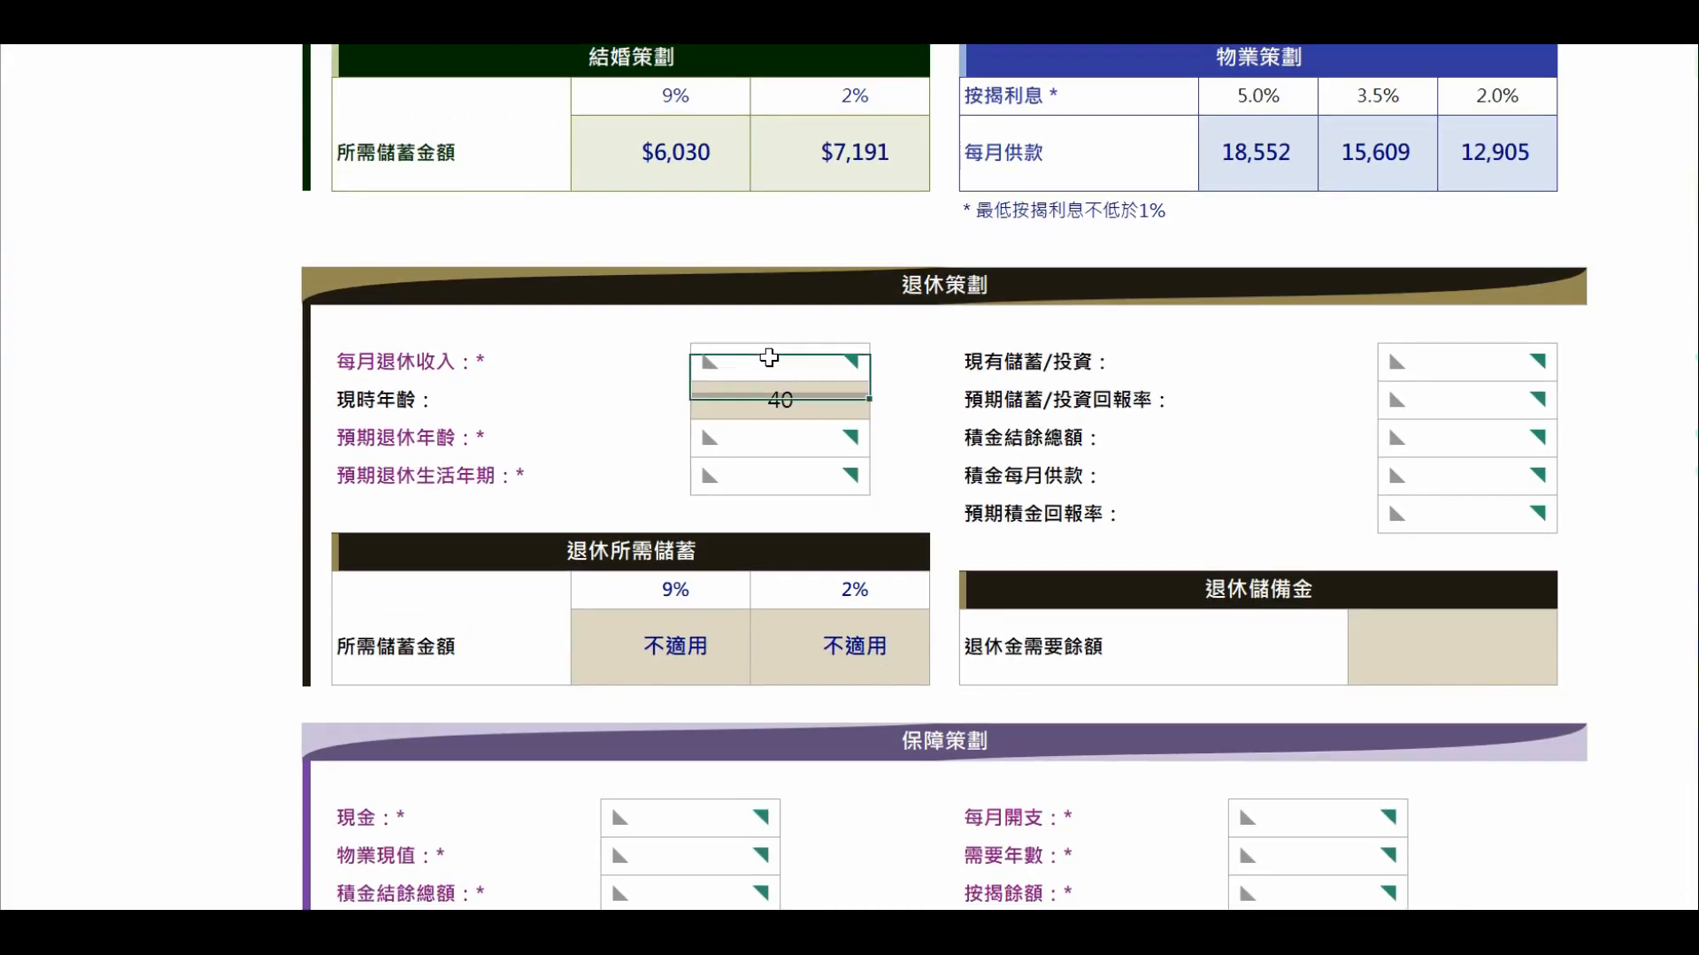
text(3000)
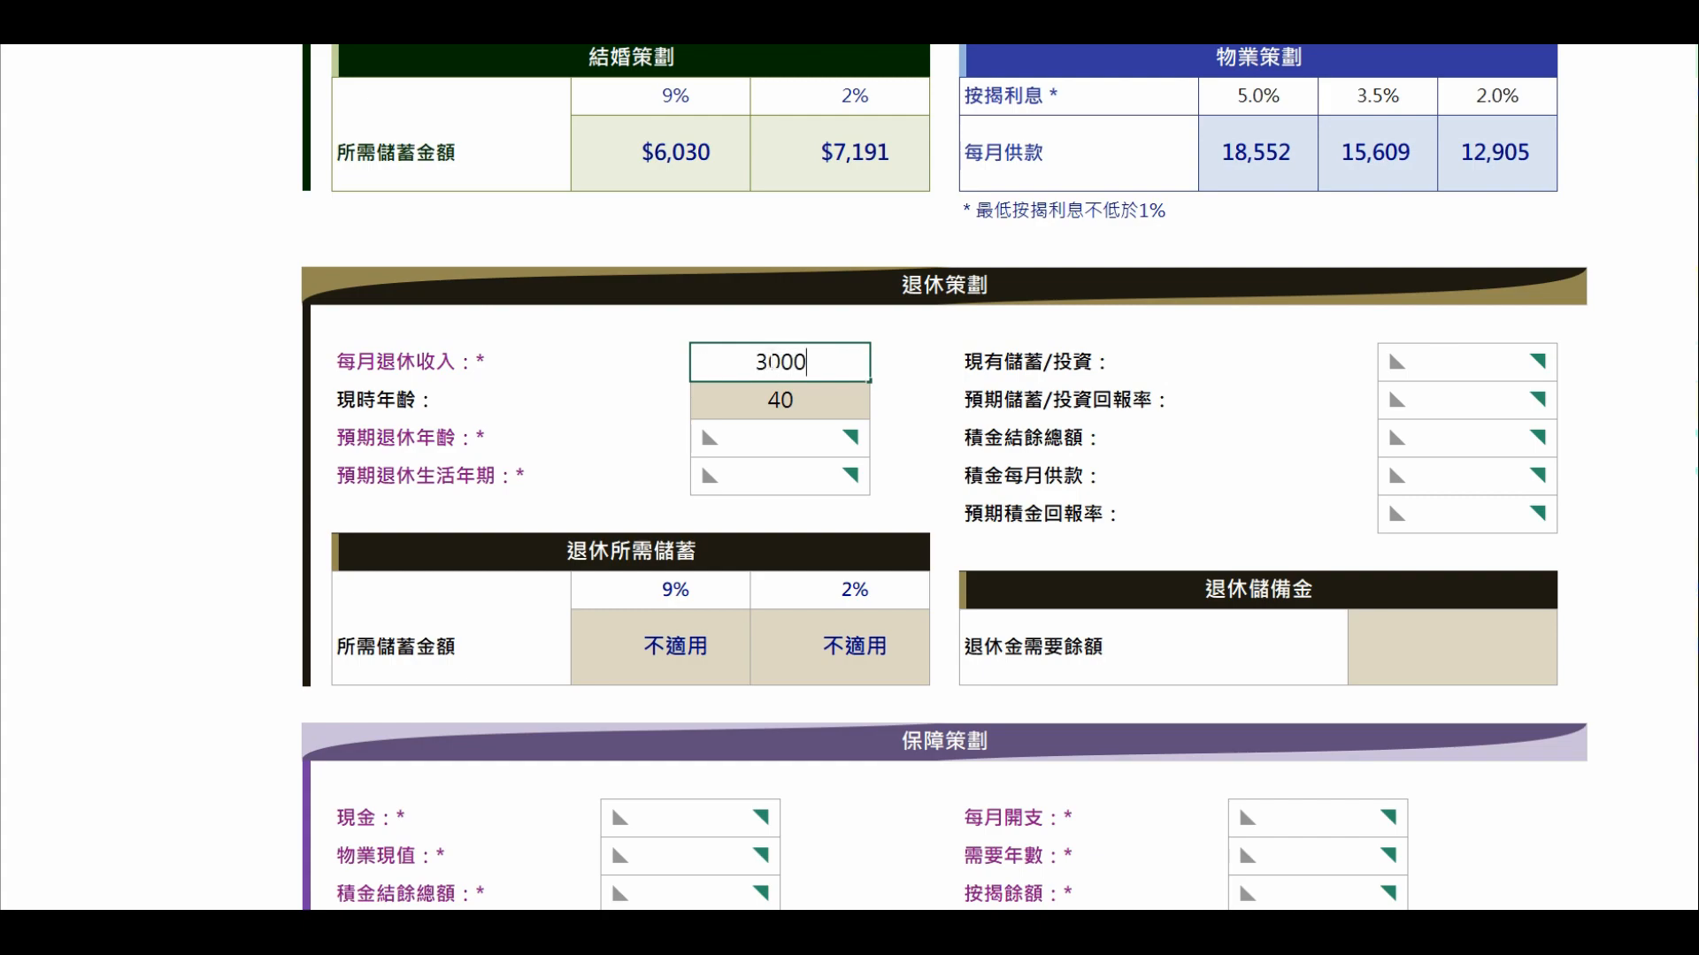
text(0)
key(Return)
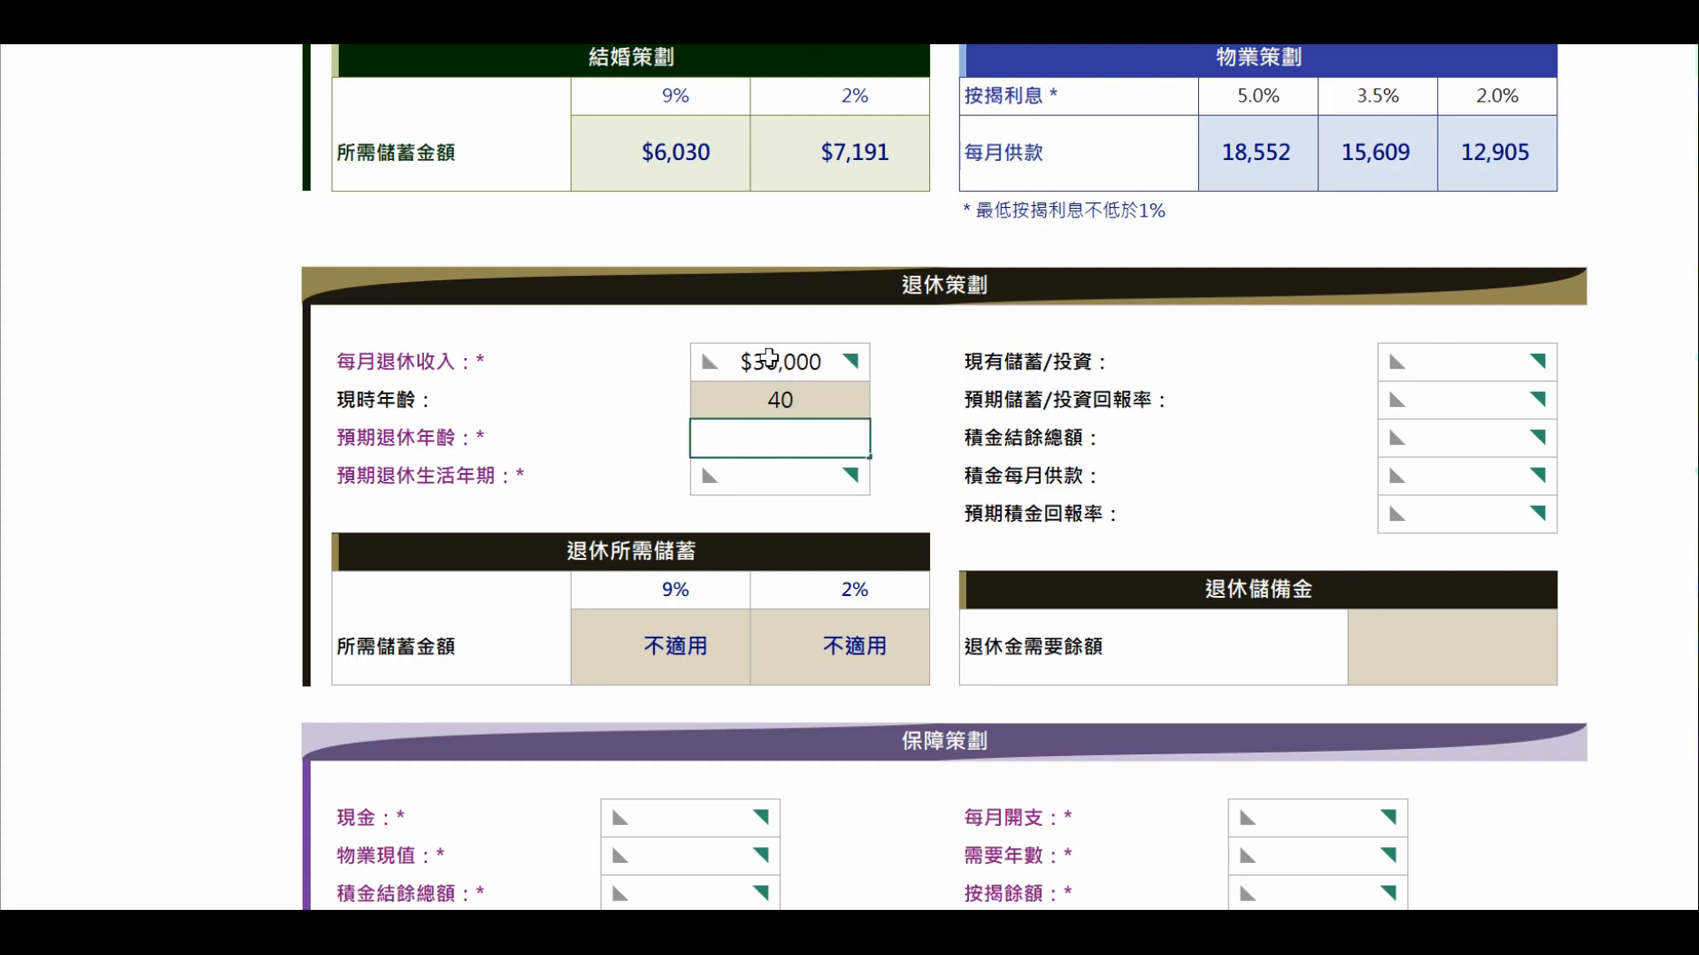
text(65)
key(Return)
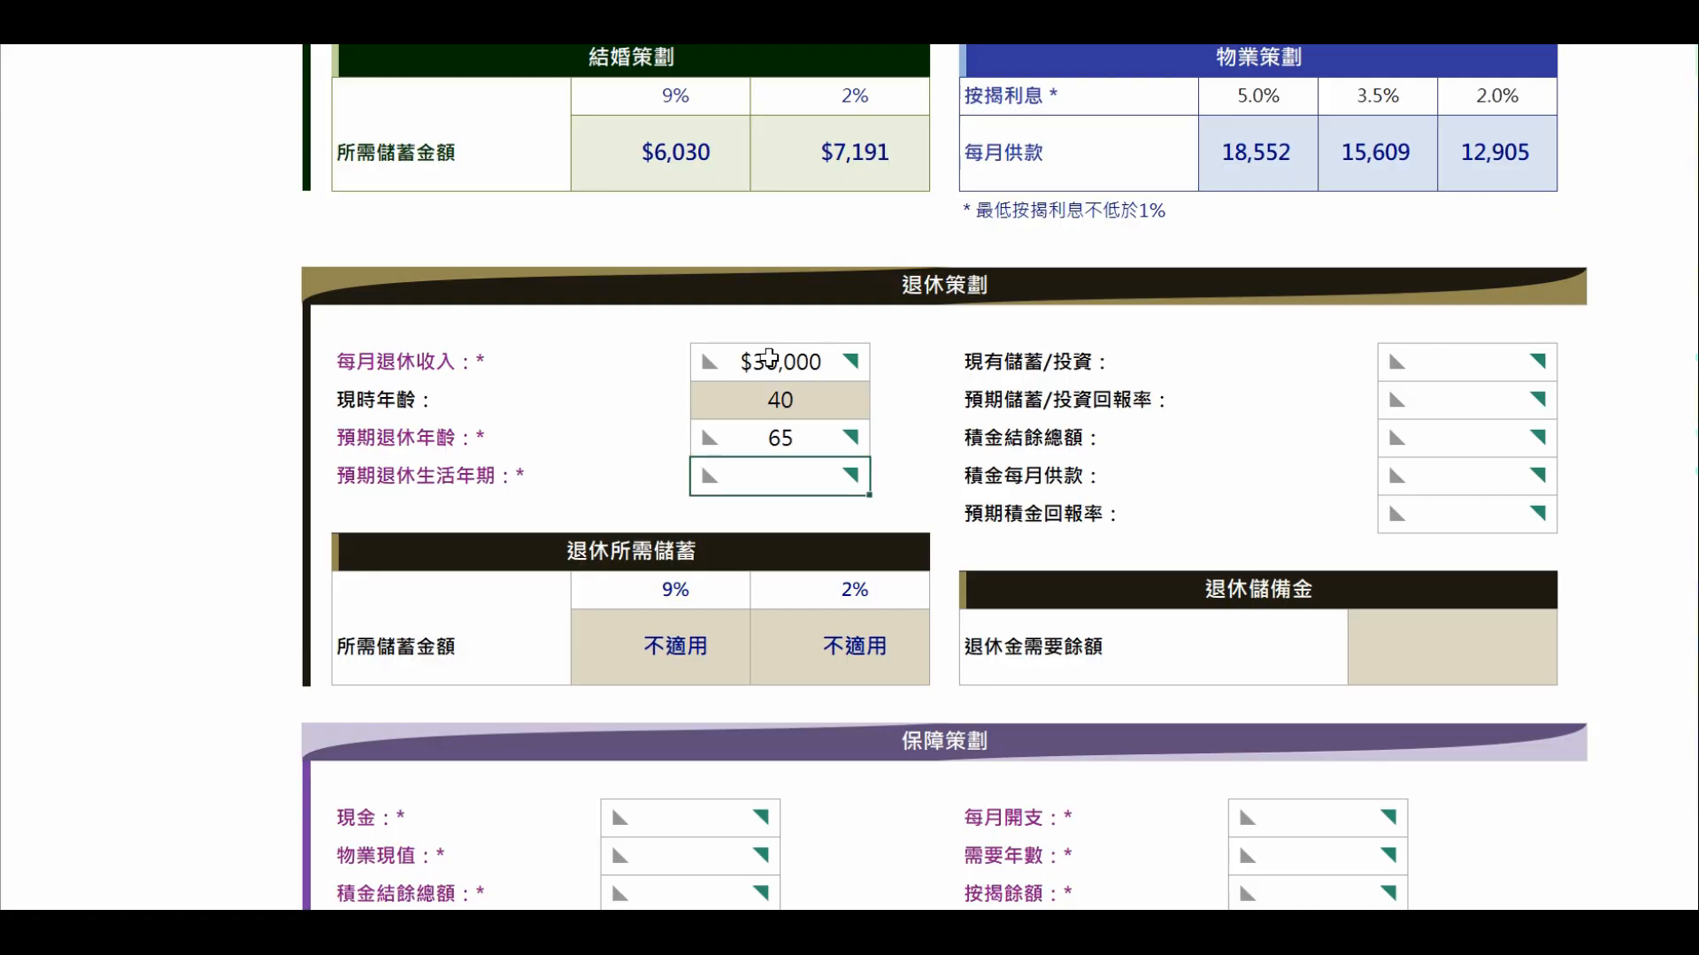
text(25)
Enter existing retirement savings/investments (現有儲蓄/投資) of $500,000 with an expected return of 5%.
click(1468, 367)
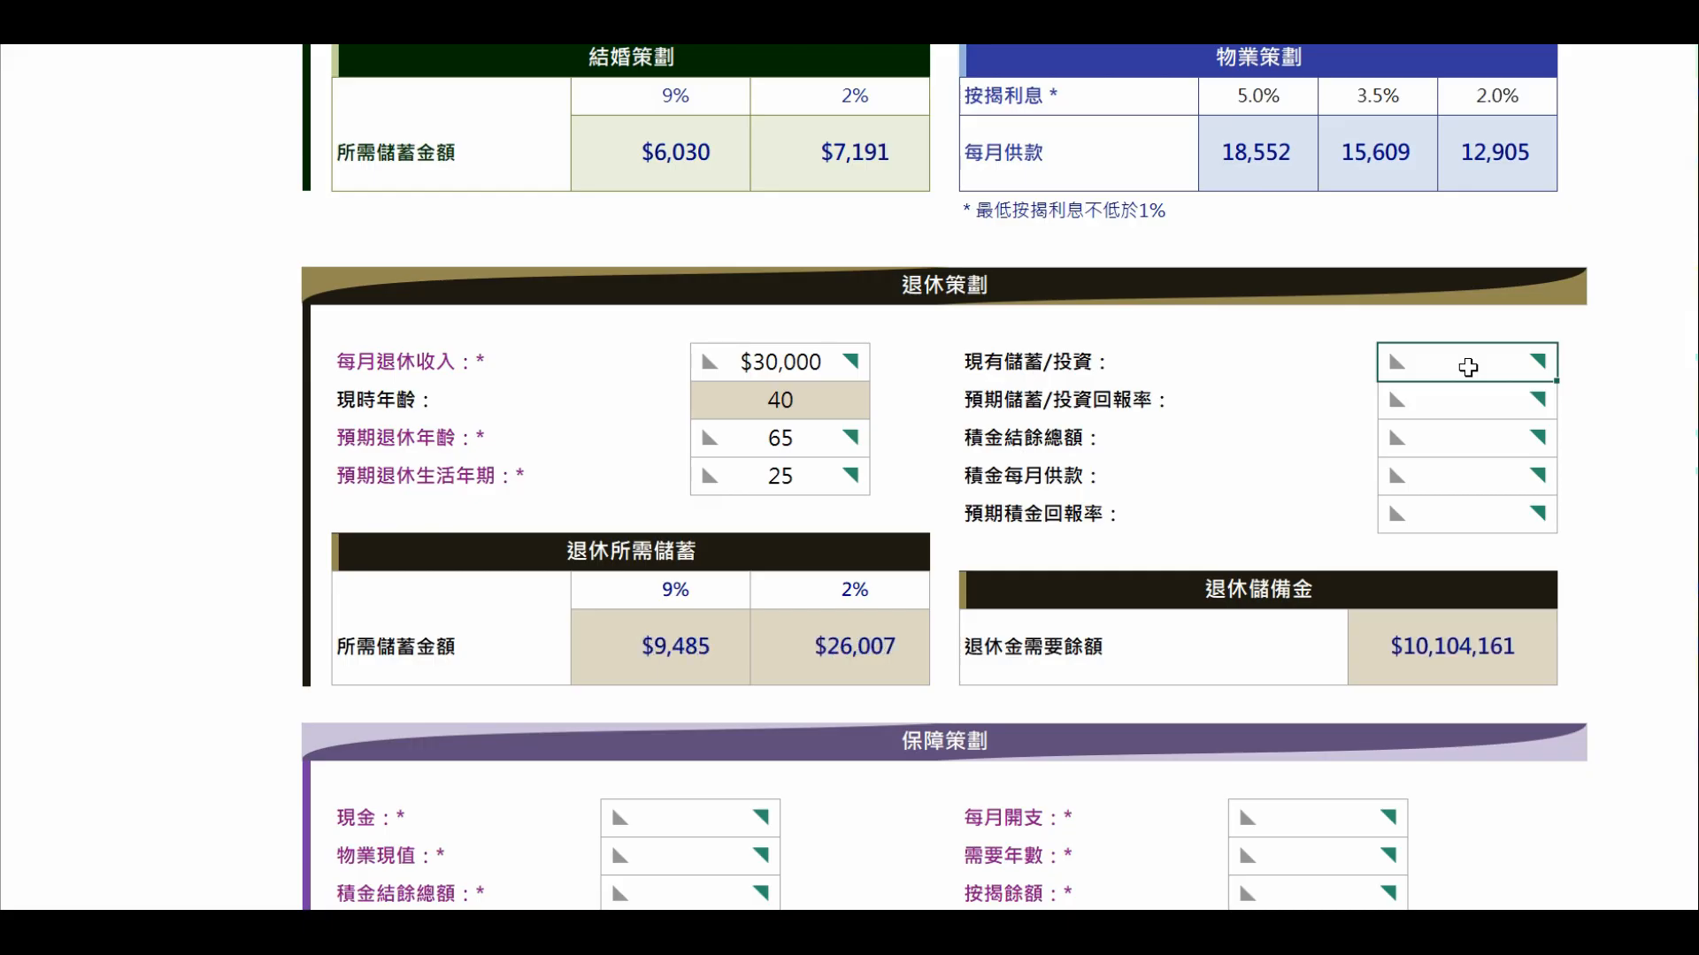
text(500000)
key(Return)
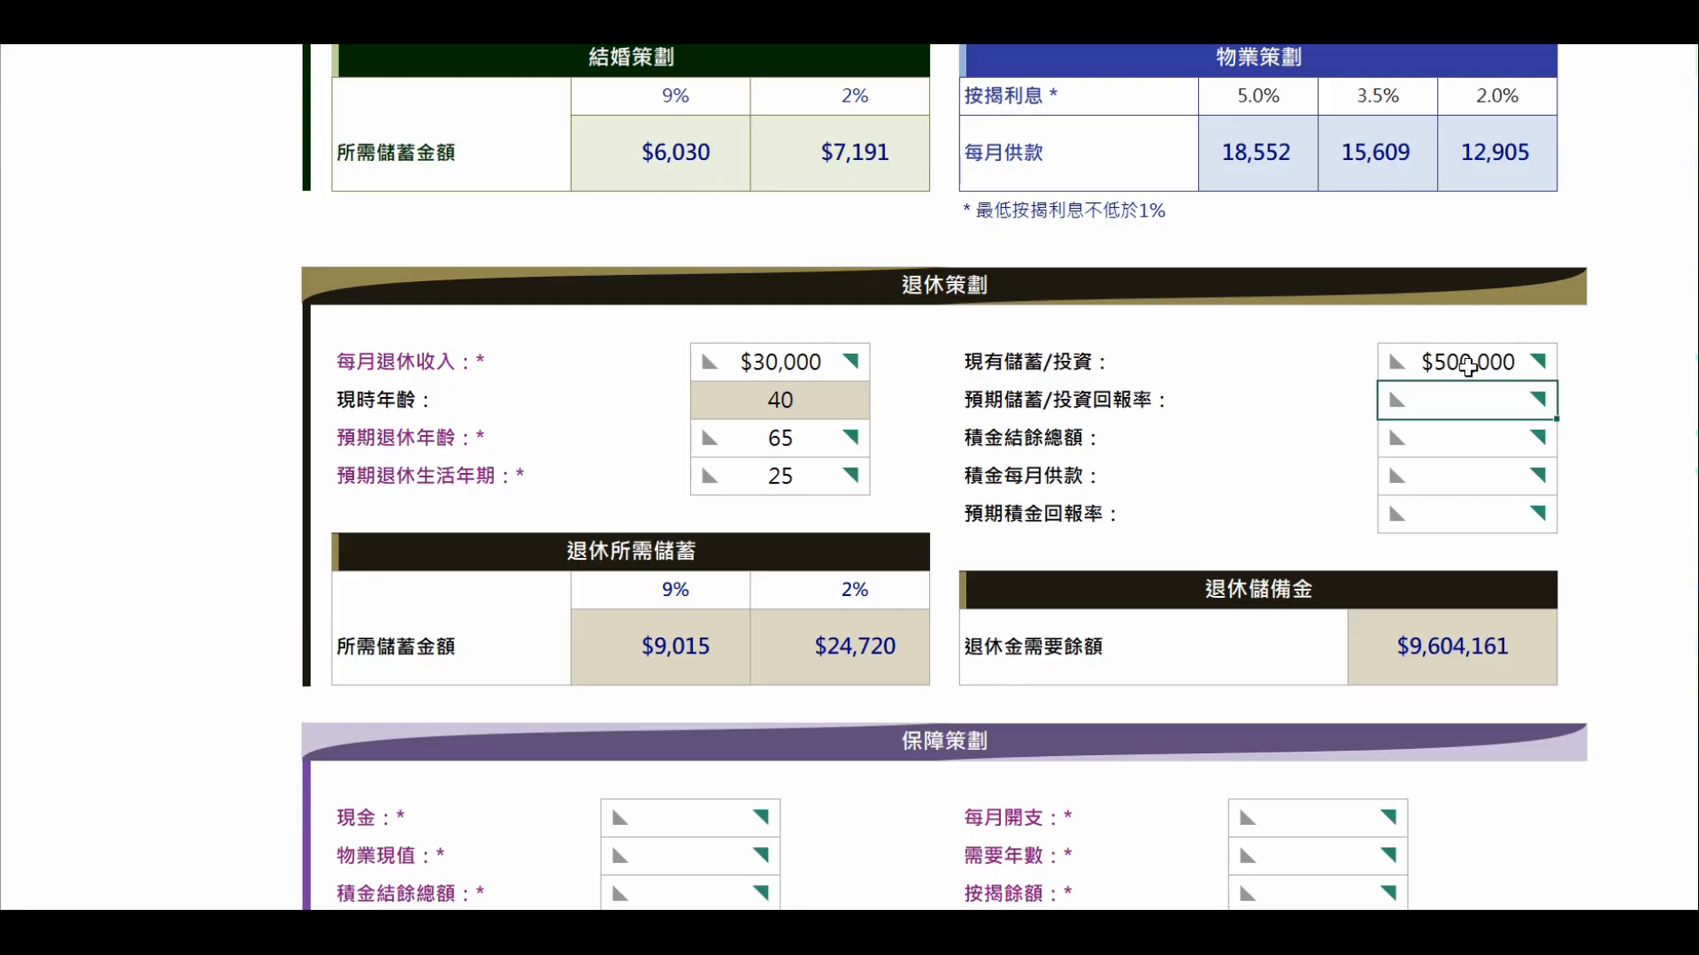
text(5)
key(Return)
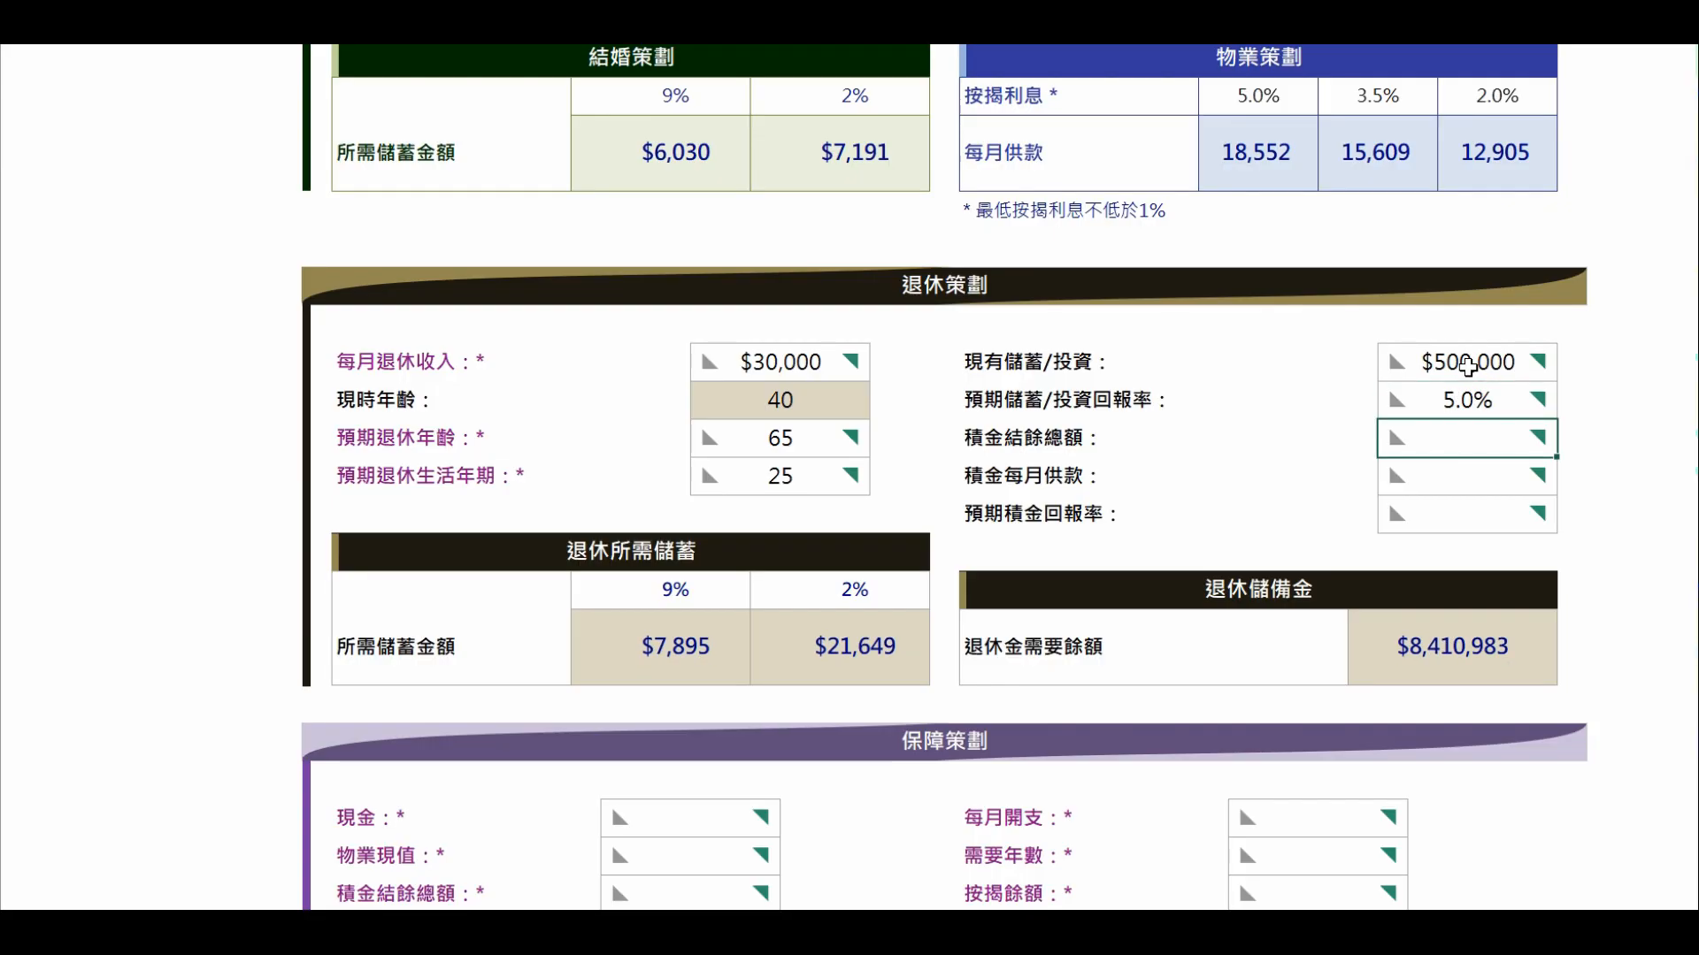
Enter the retirement plan's provident fund data: balance (積金結餘總額) $1,000,000, monthly contribution $3,000 and expected return 5%.
text(1000000)
key(Return)
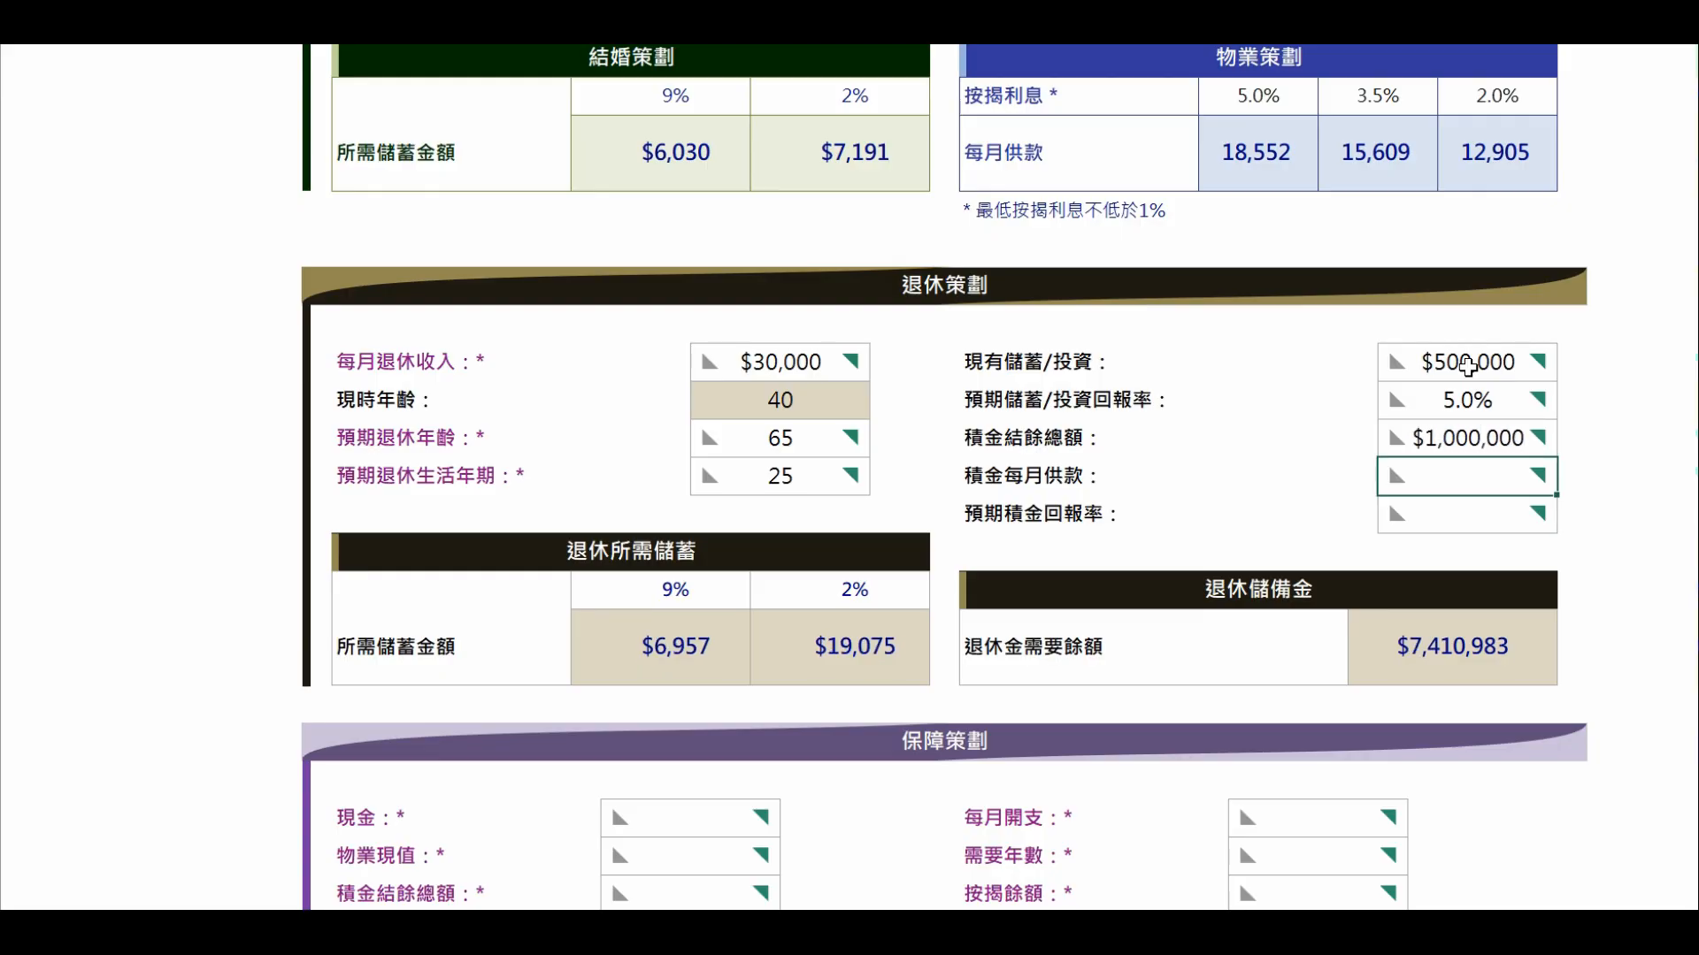
text(3000)
key(Return)
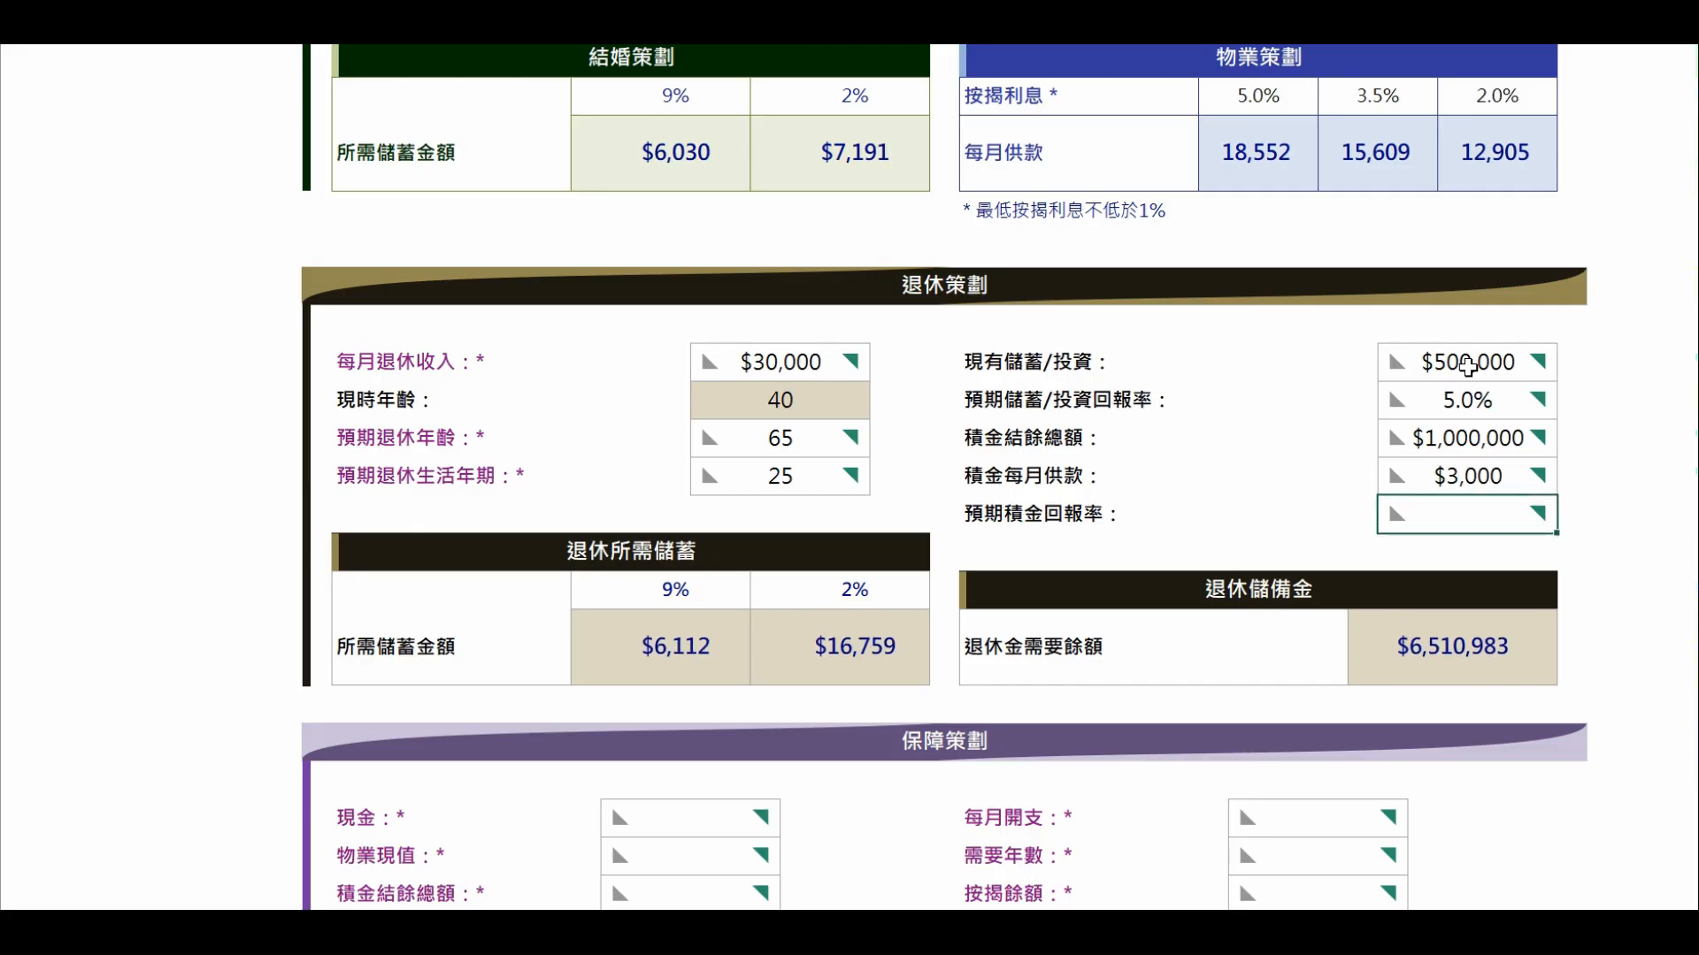
text(5)
key(Return)
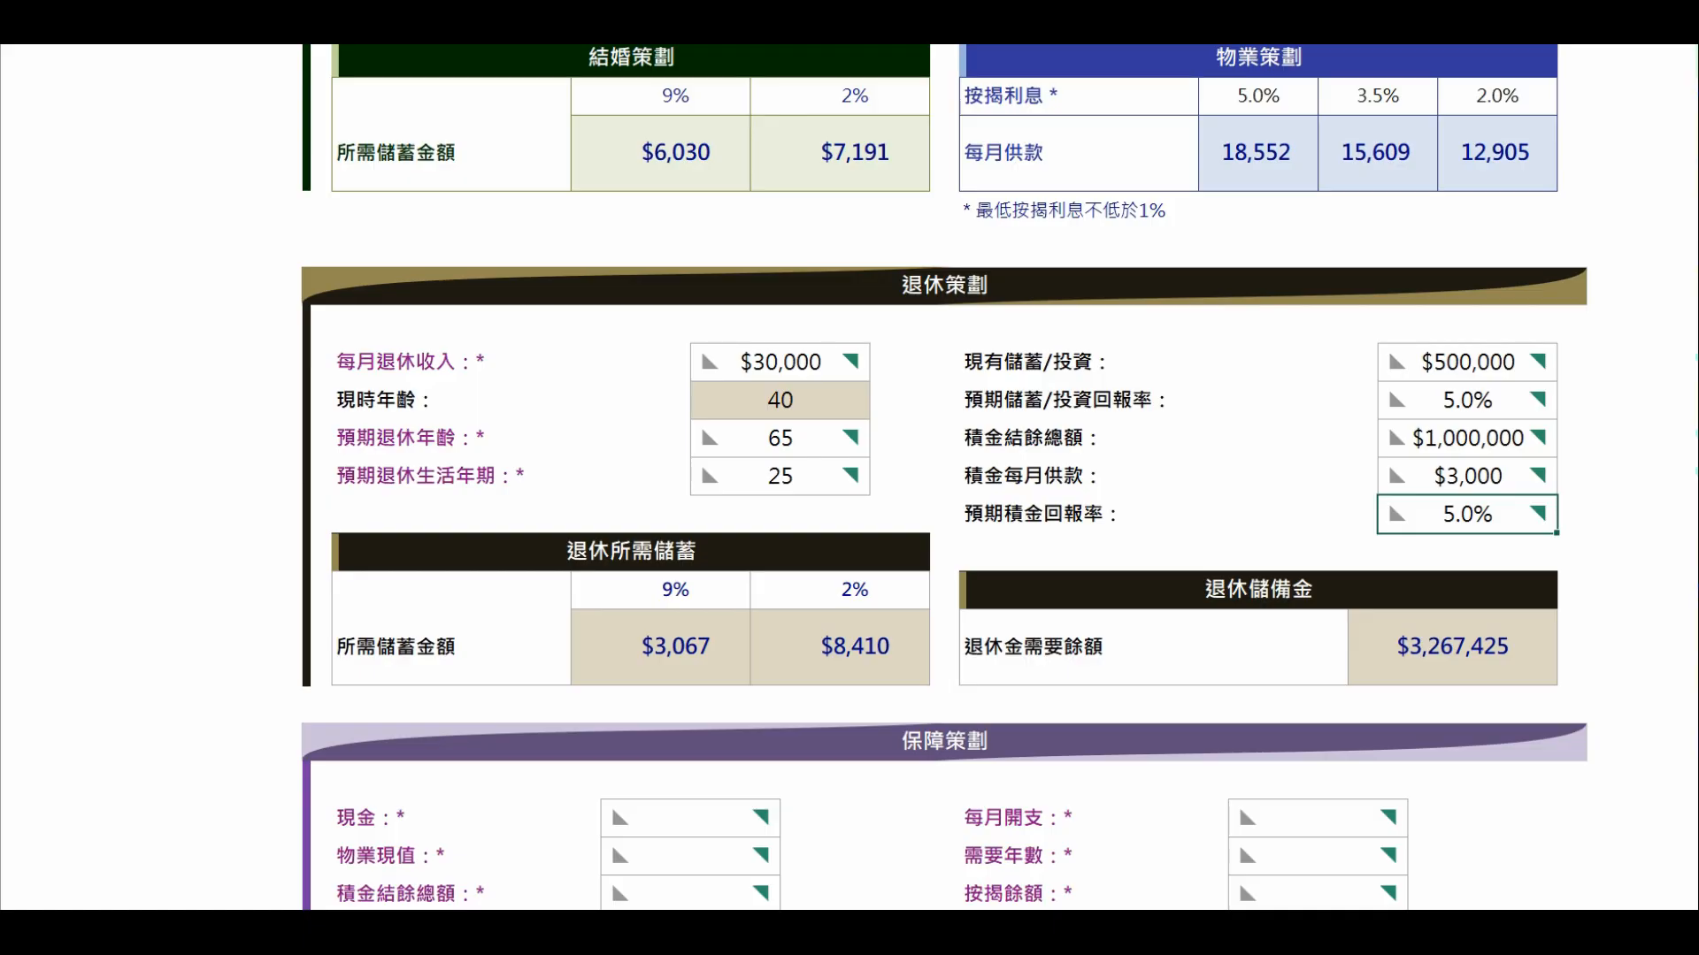
Enter $100,000 cash (現金) and a $5,000,000 current property value (物業現值) in the protection plan (保障策劃).
click(690, 818)
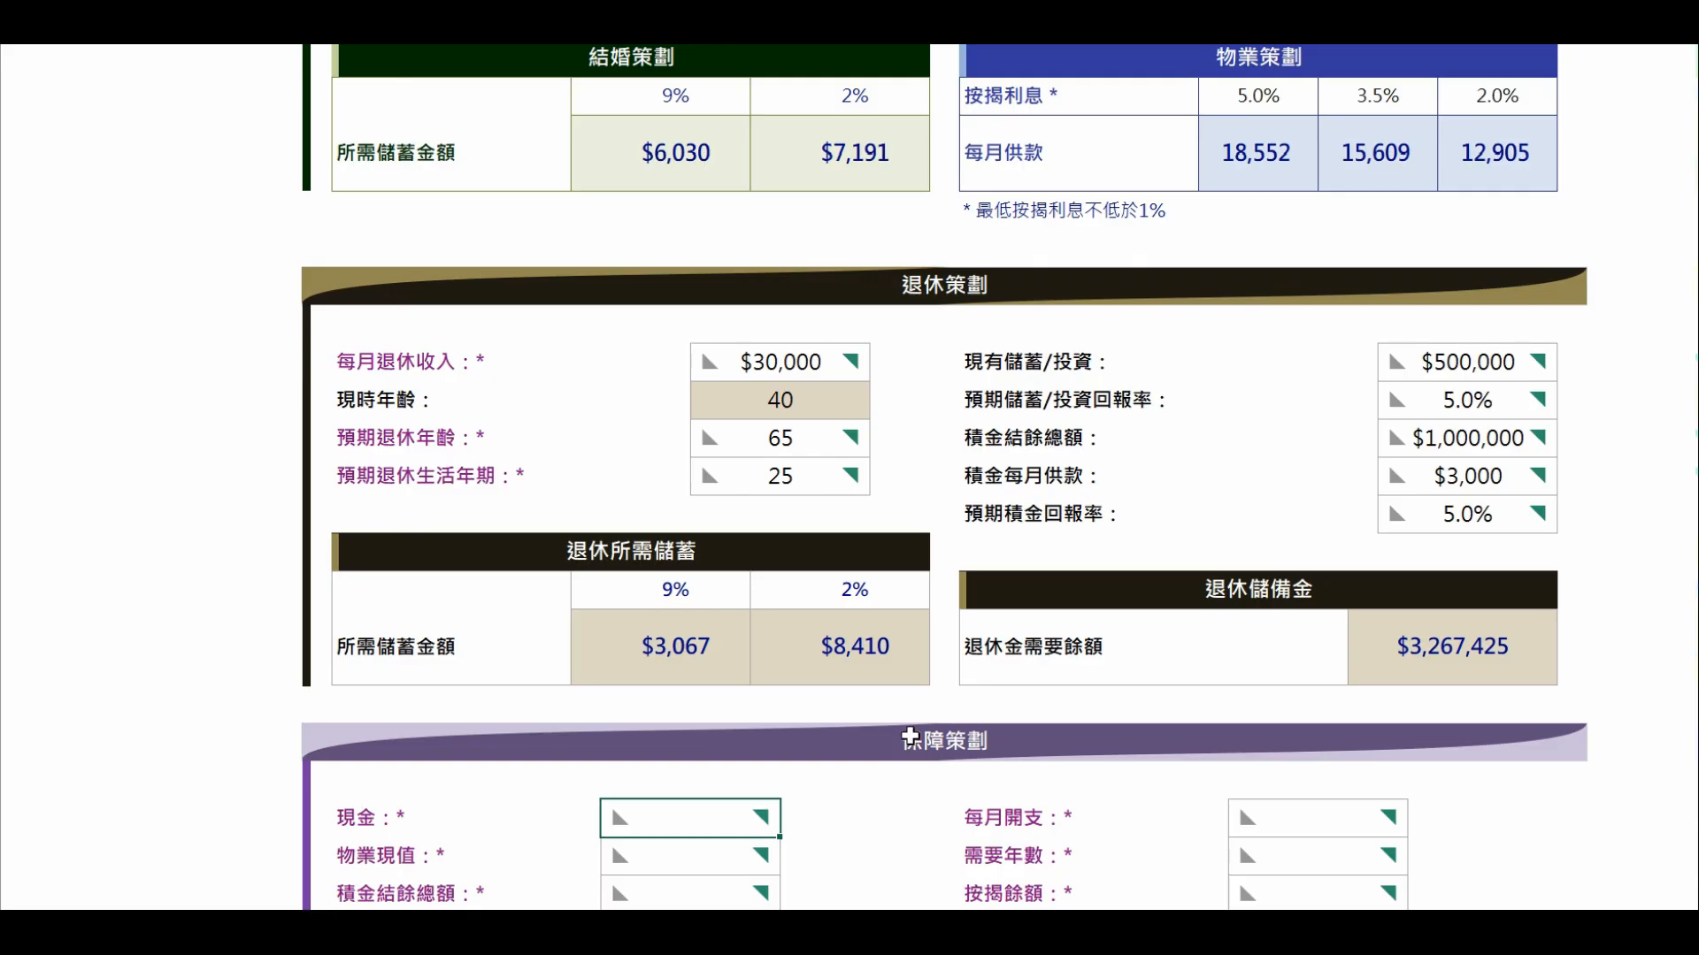
scroll(910, 735, down, 3)
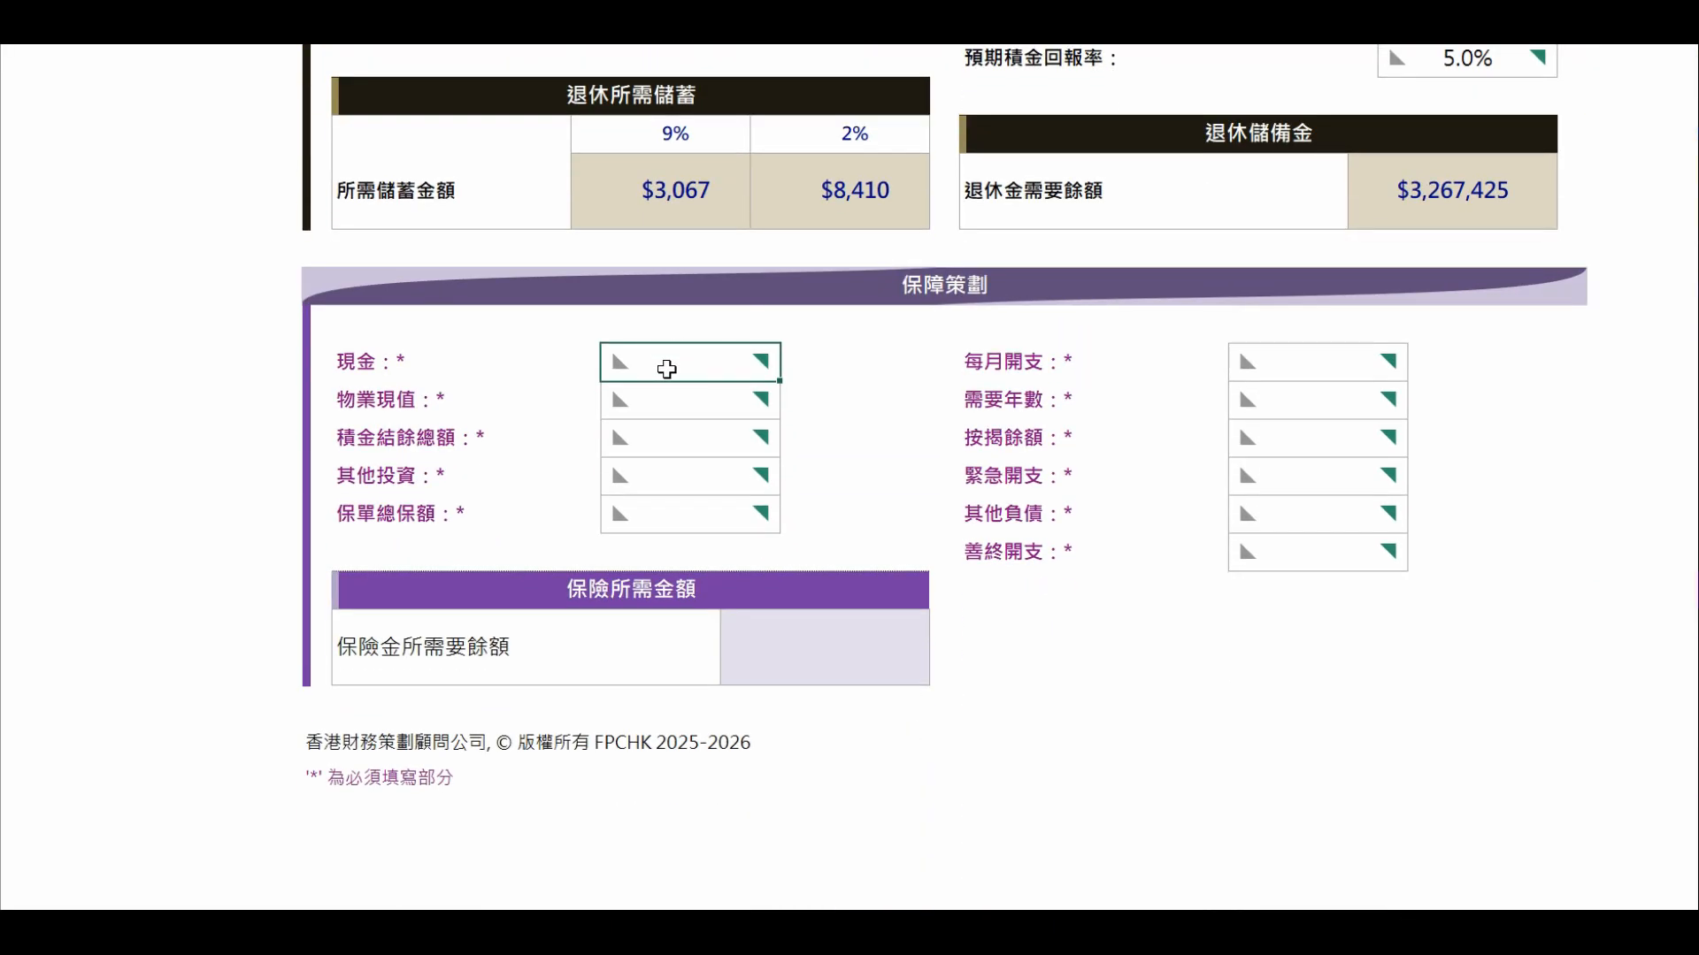
text(100000)
key(Return)
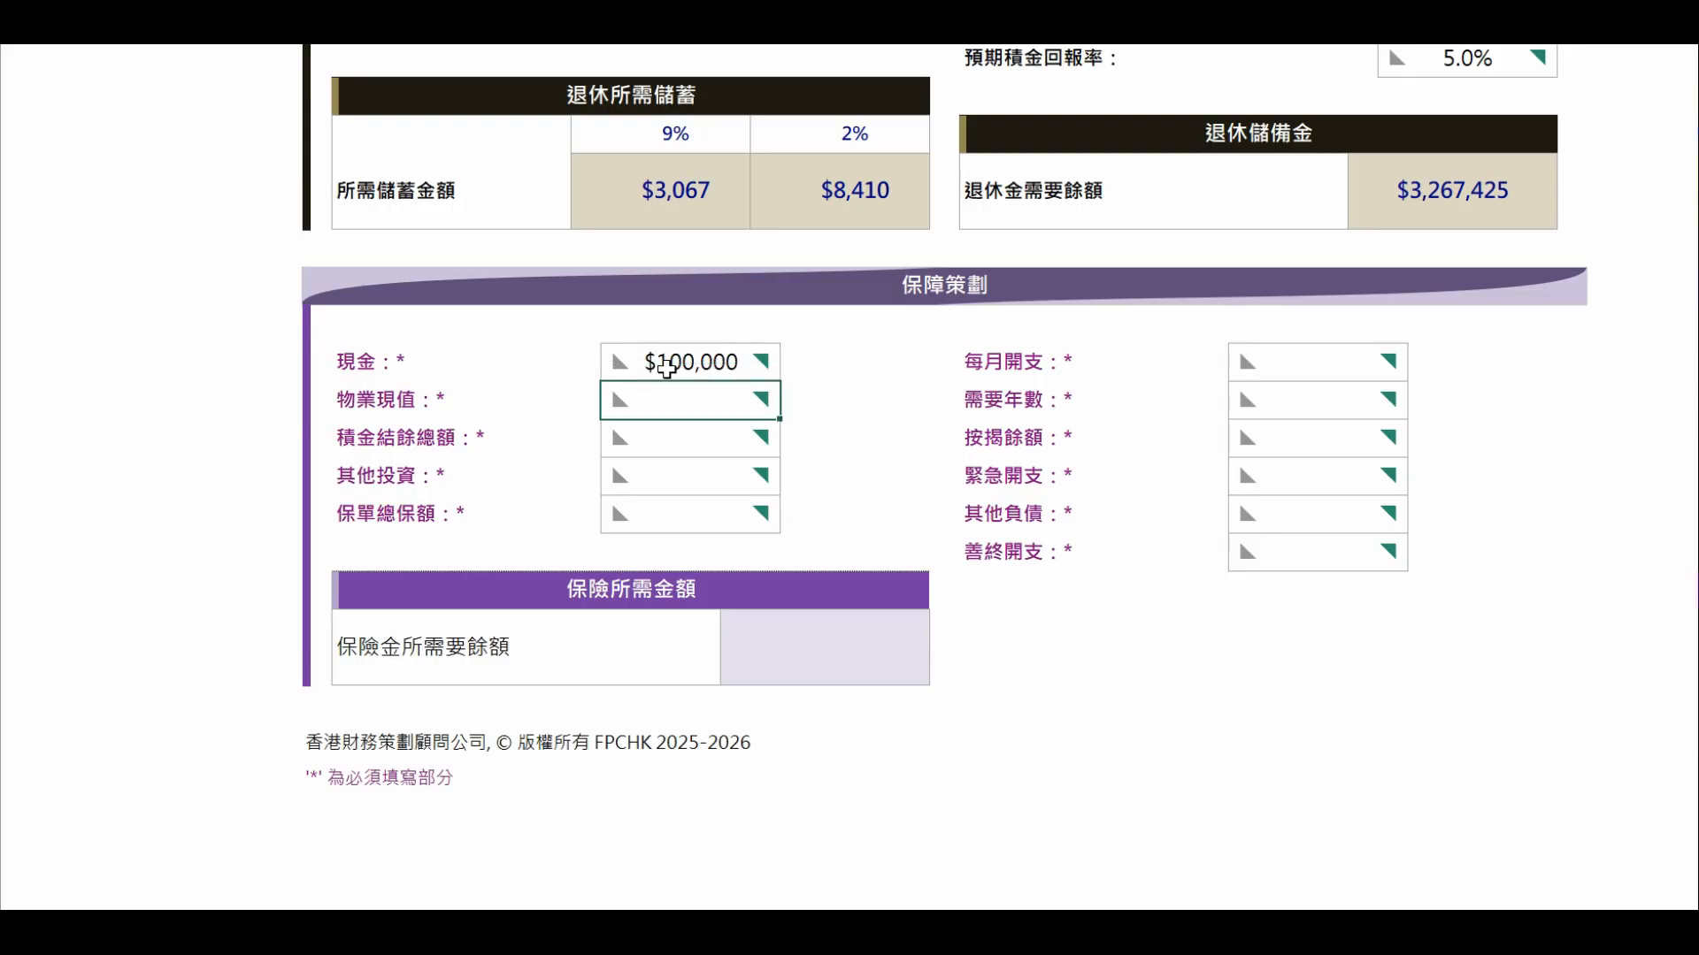
text(5000000)
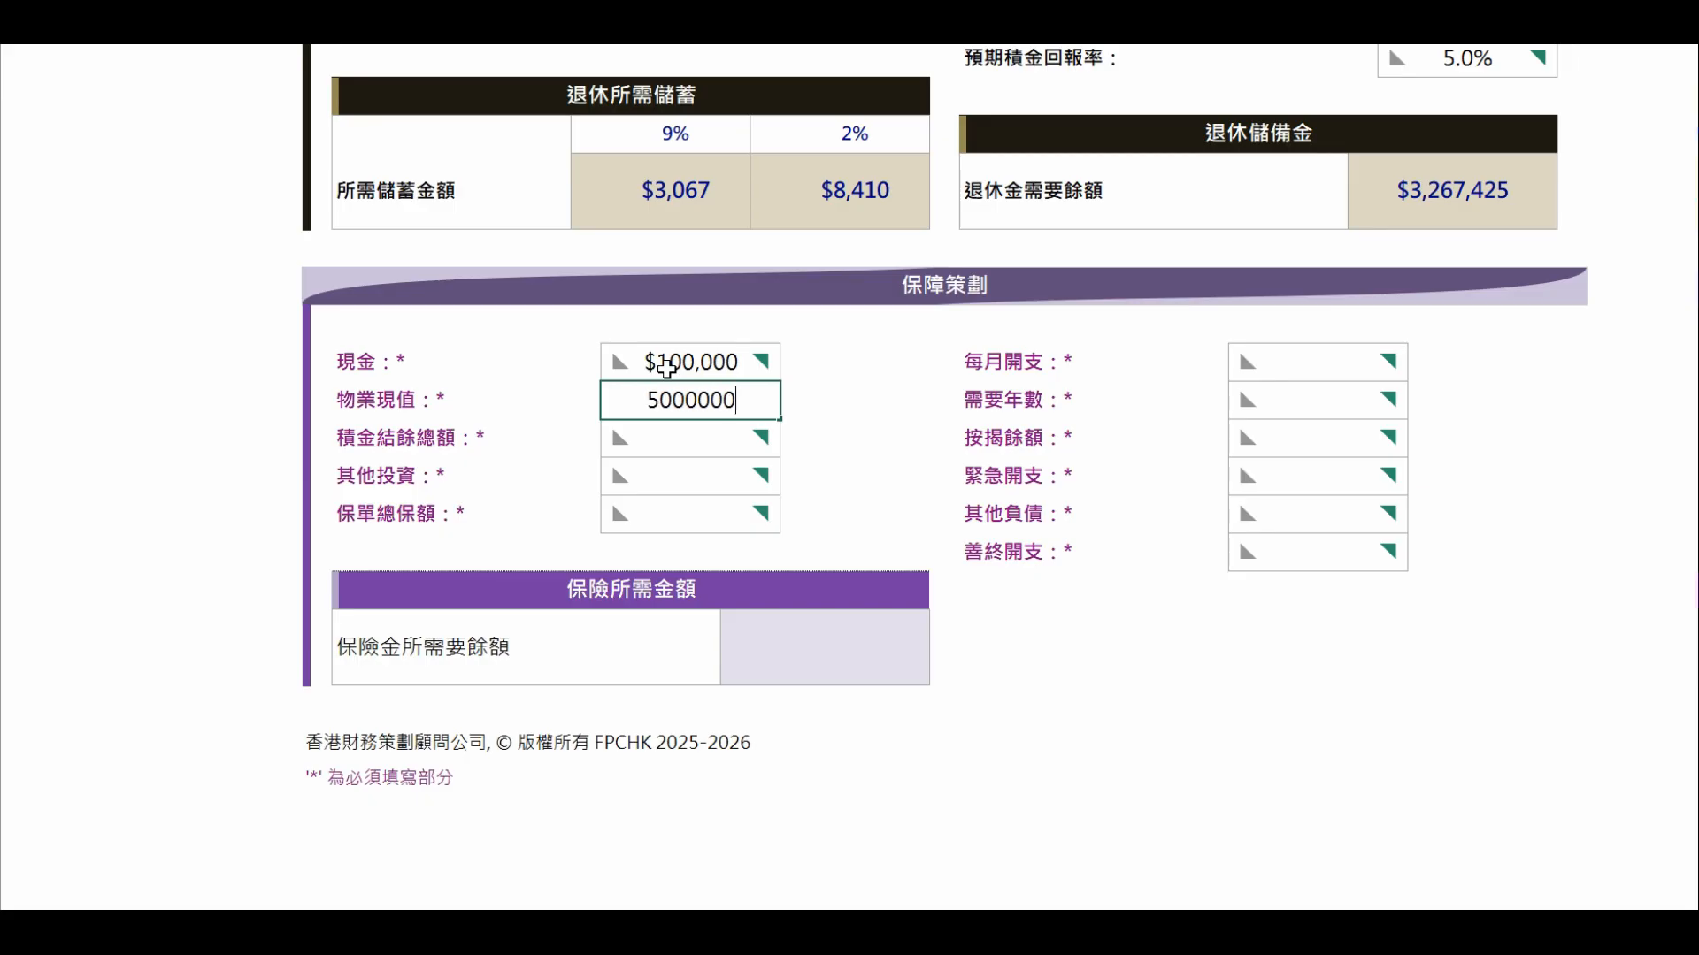
key(Return)
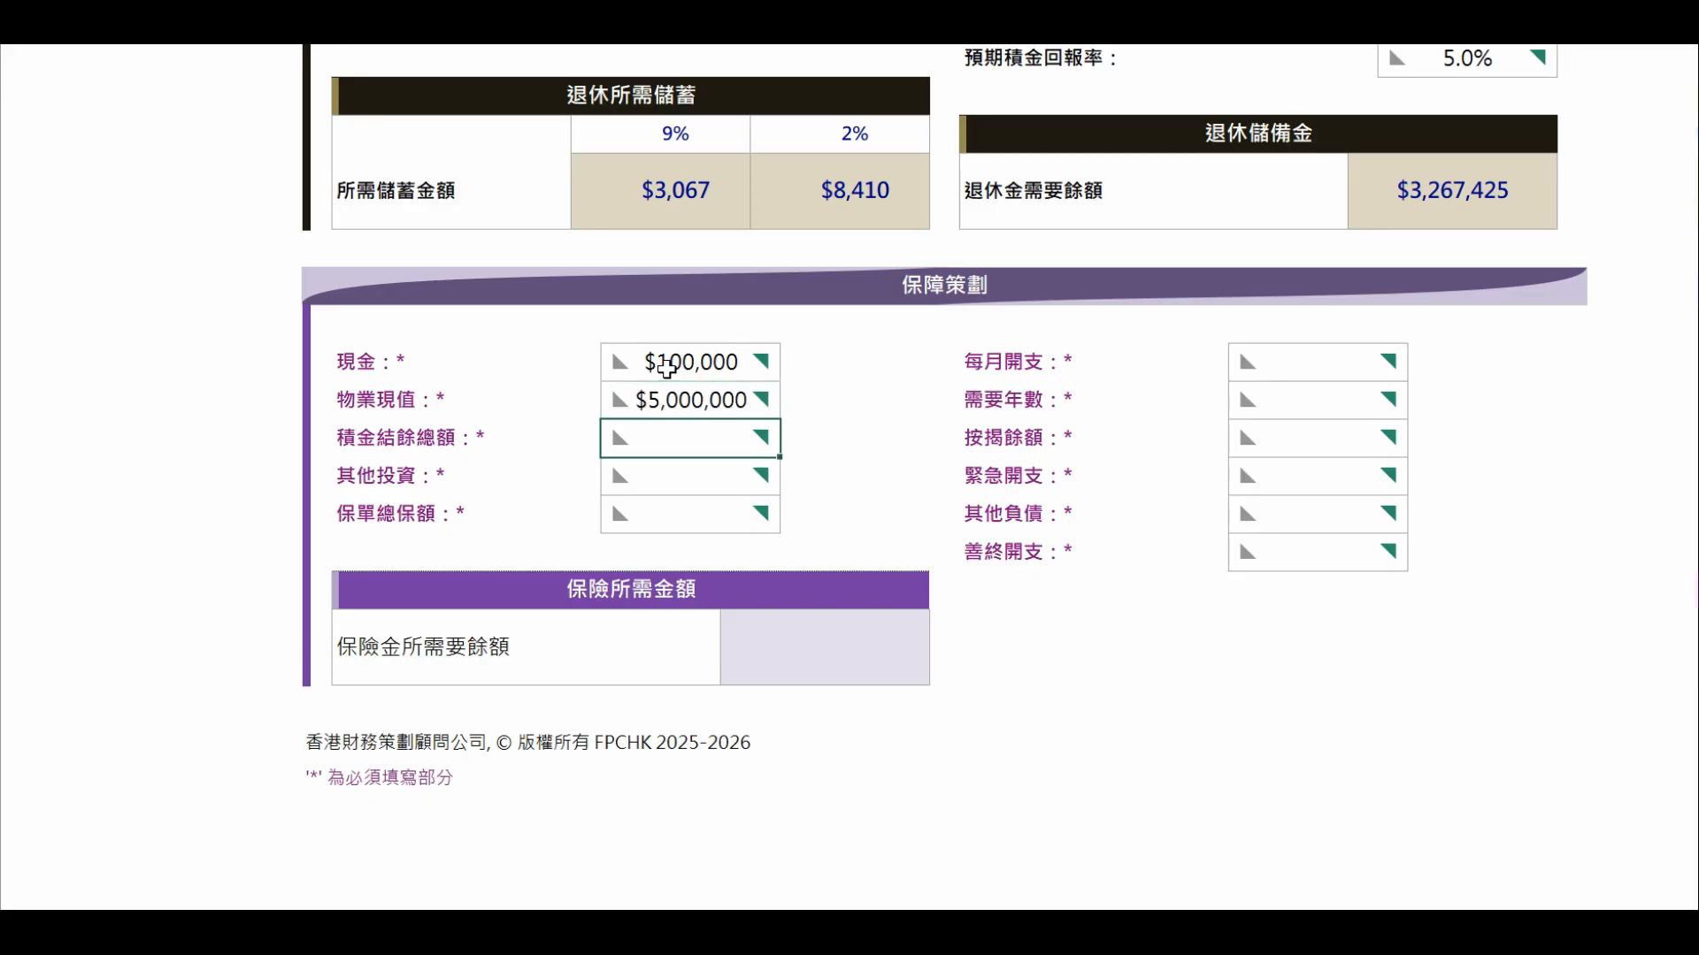
Complete the protection plan's assets with a $1,000,000 provident fund balance, $500,000 other investments and $2,500,000 total policy coverage (保單總保額).
text(1000000)
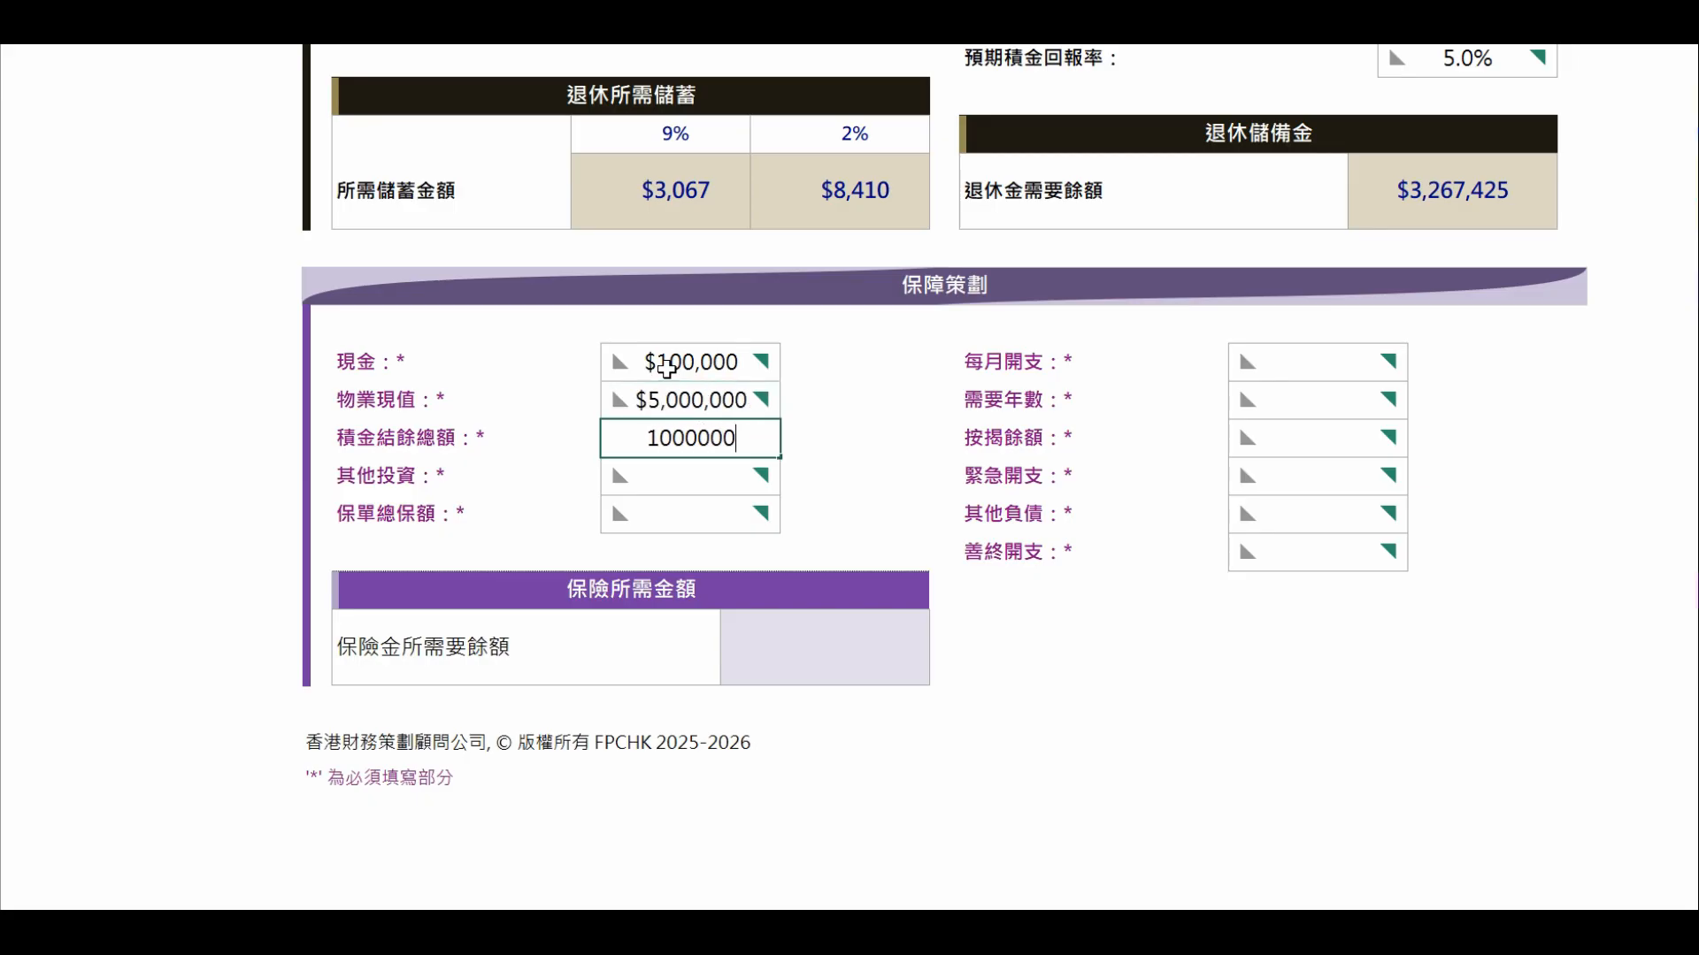
key(Return)
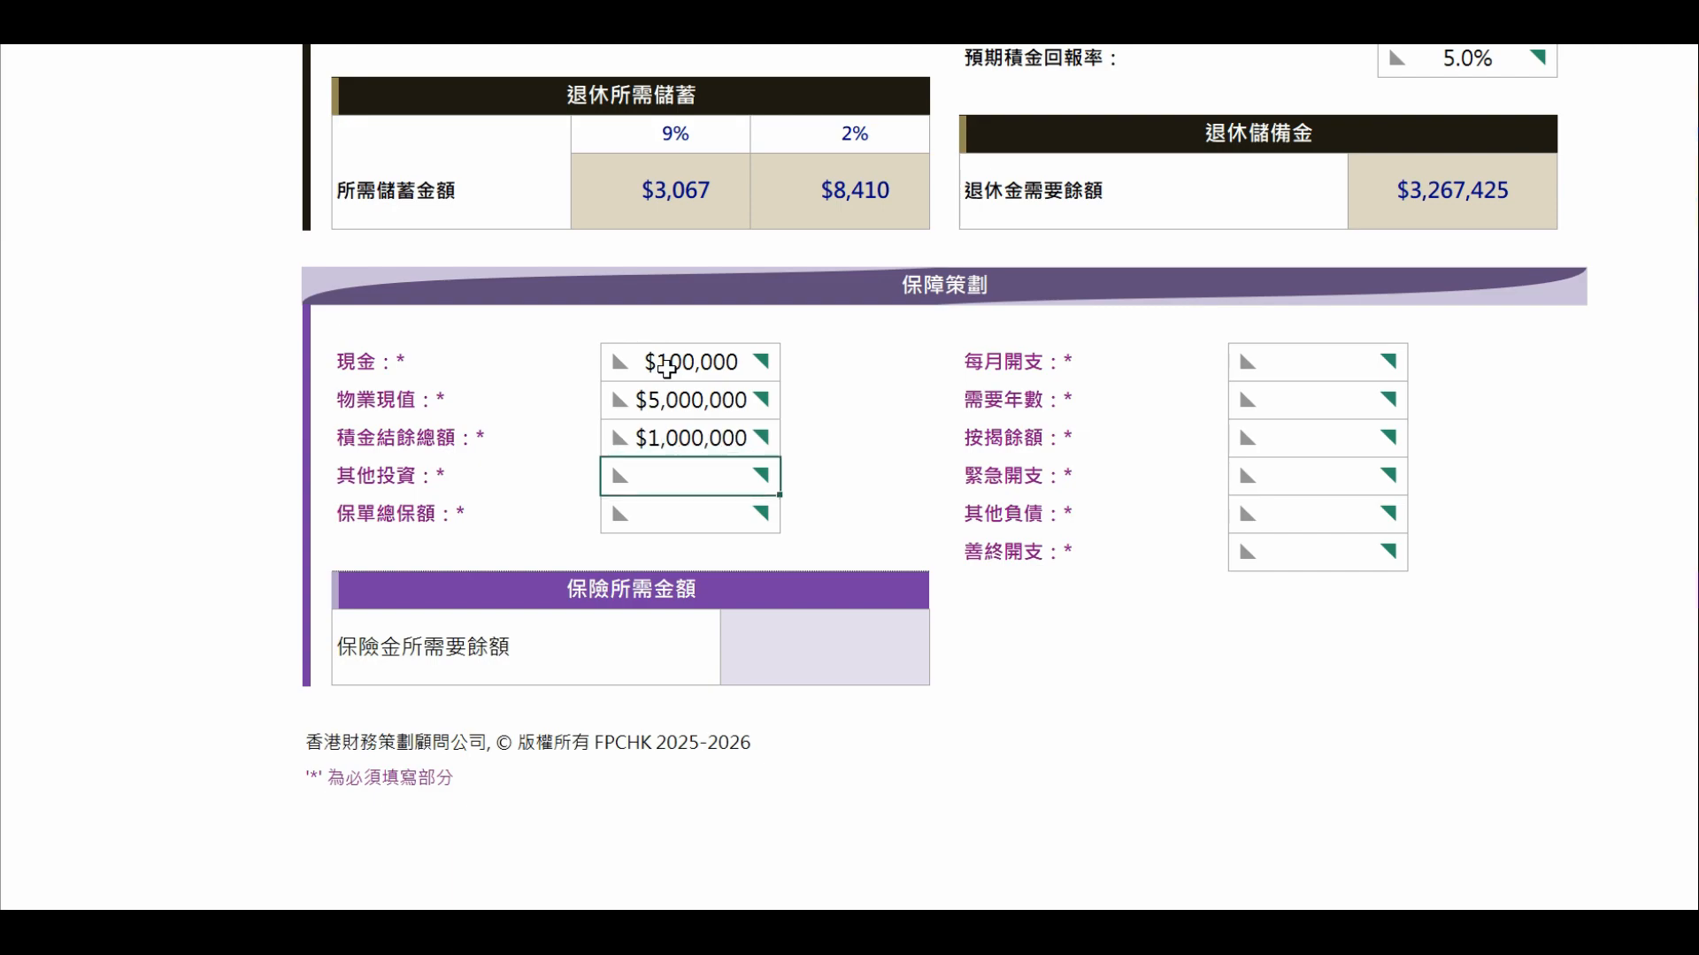
text(500000)
key(Return)
text(2)
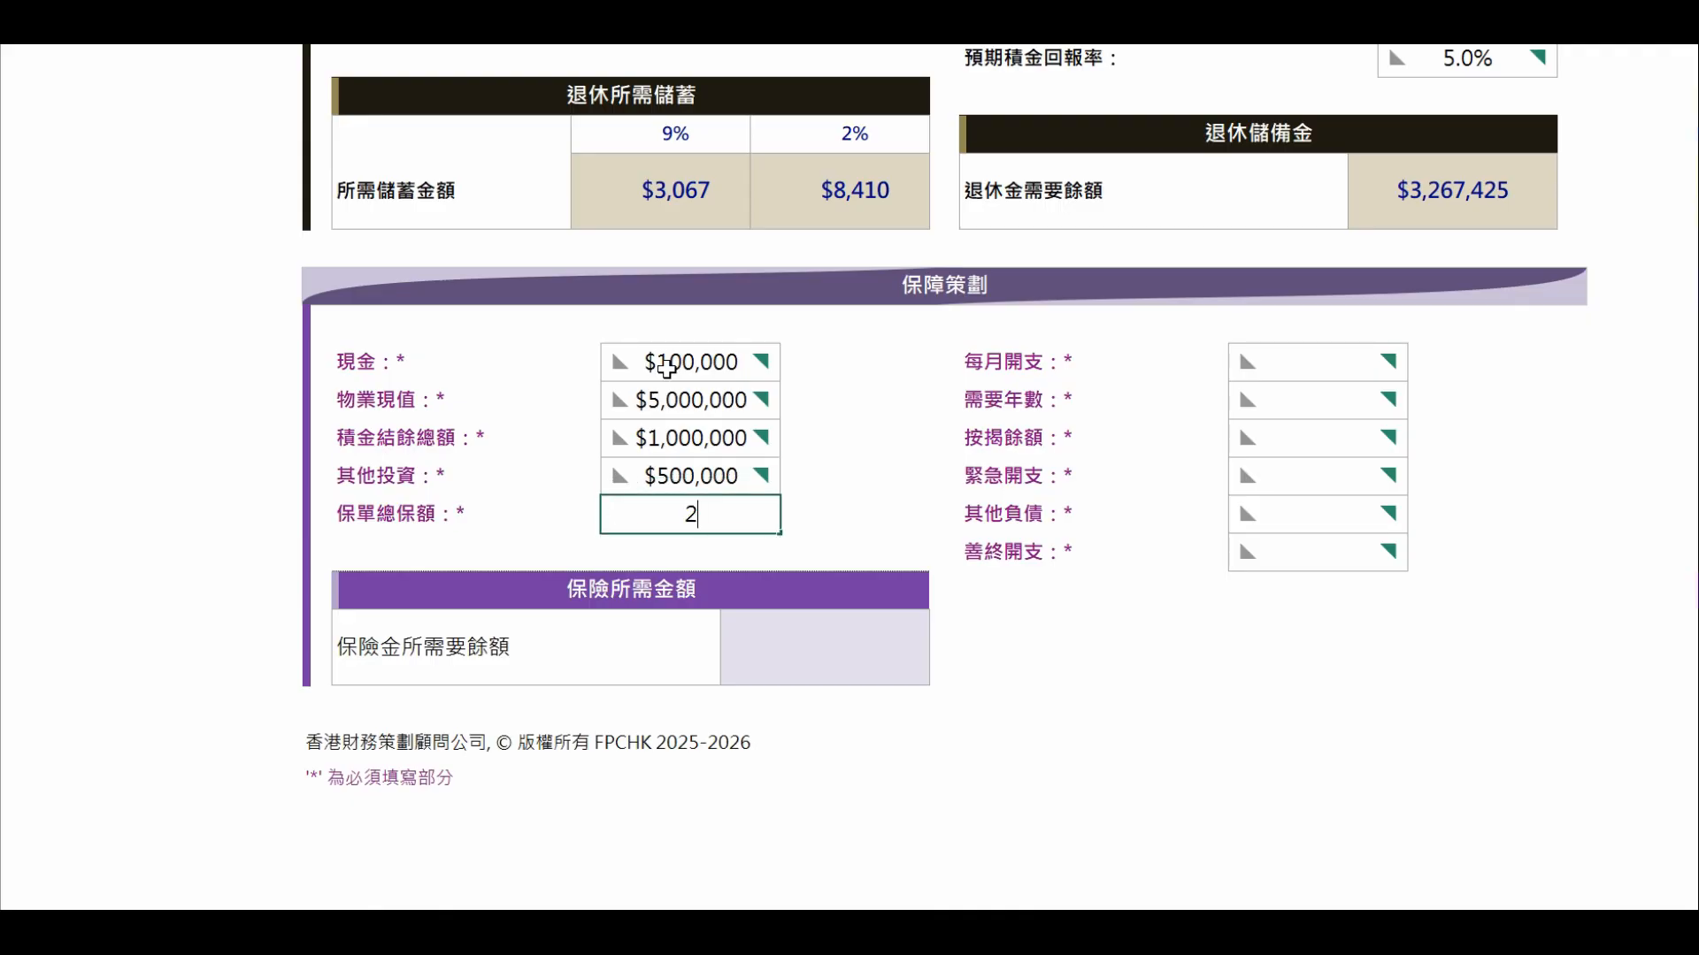
text(500000)
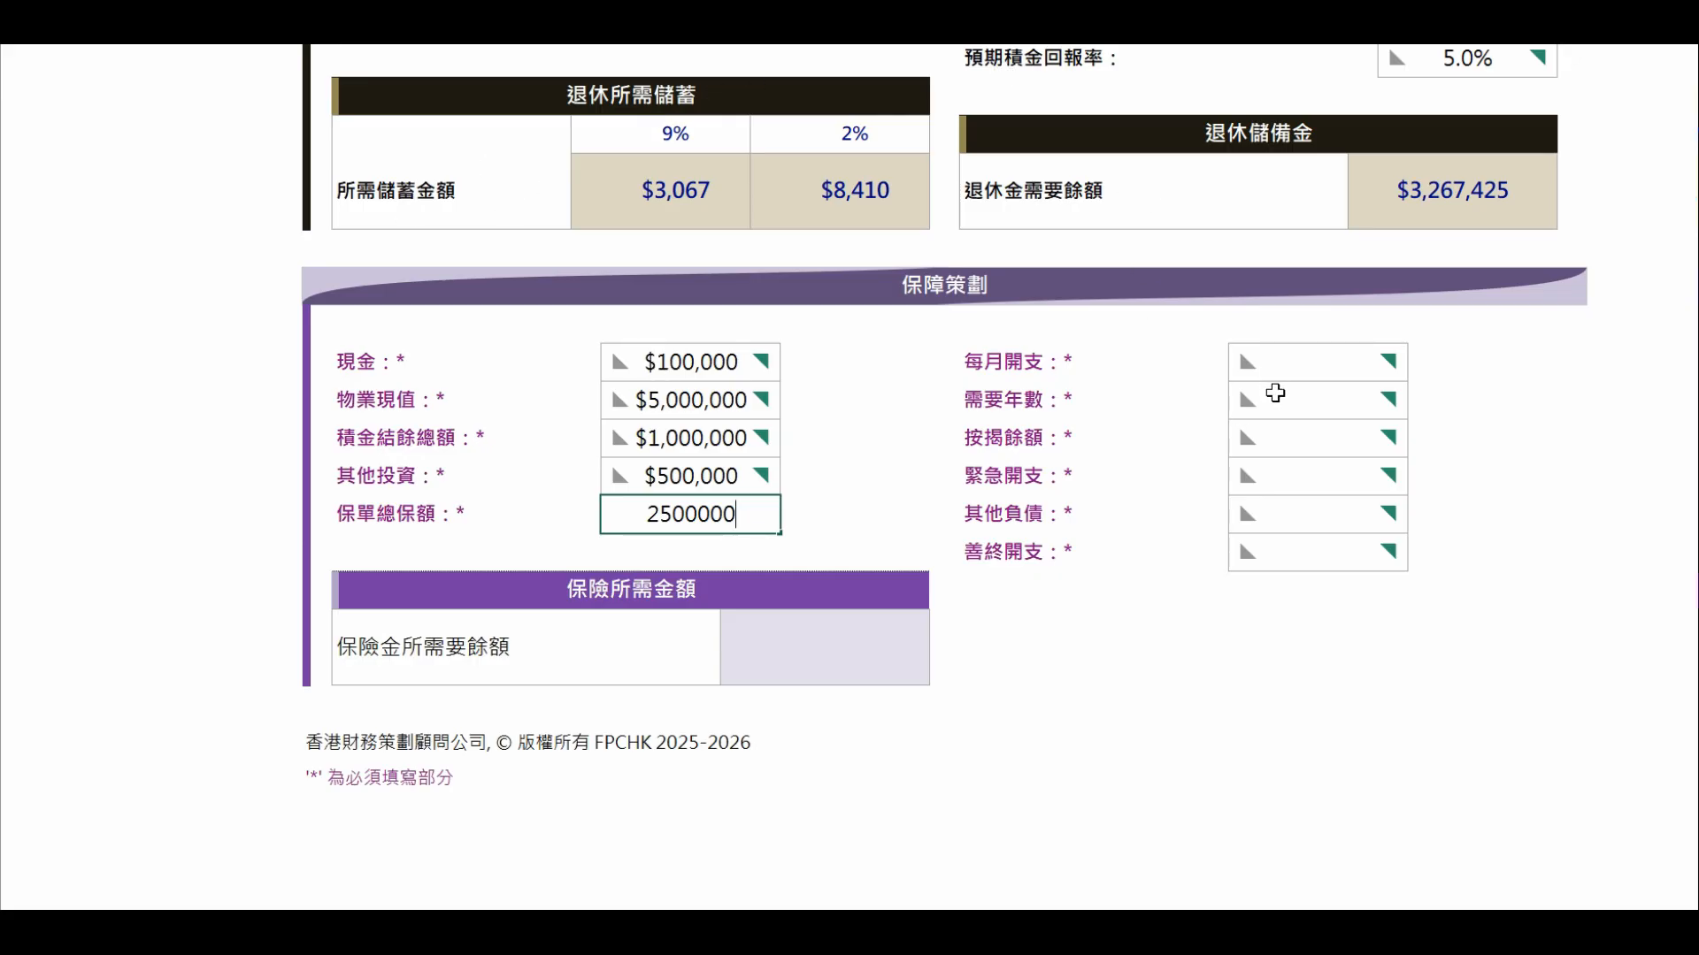
Set the protection needs to $30,000 monthly expenses (每月開支), 20 years required and a $3,000,000 mortgage balance (按揭餘額).
click(1292, 368)
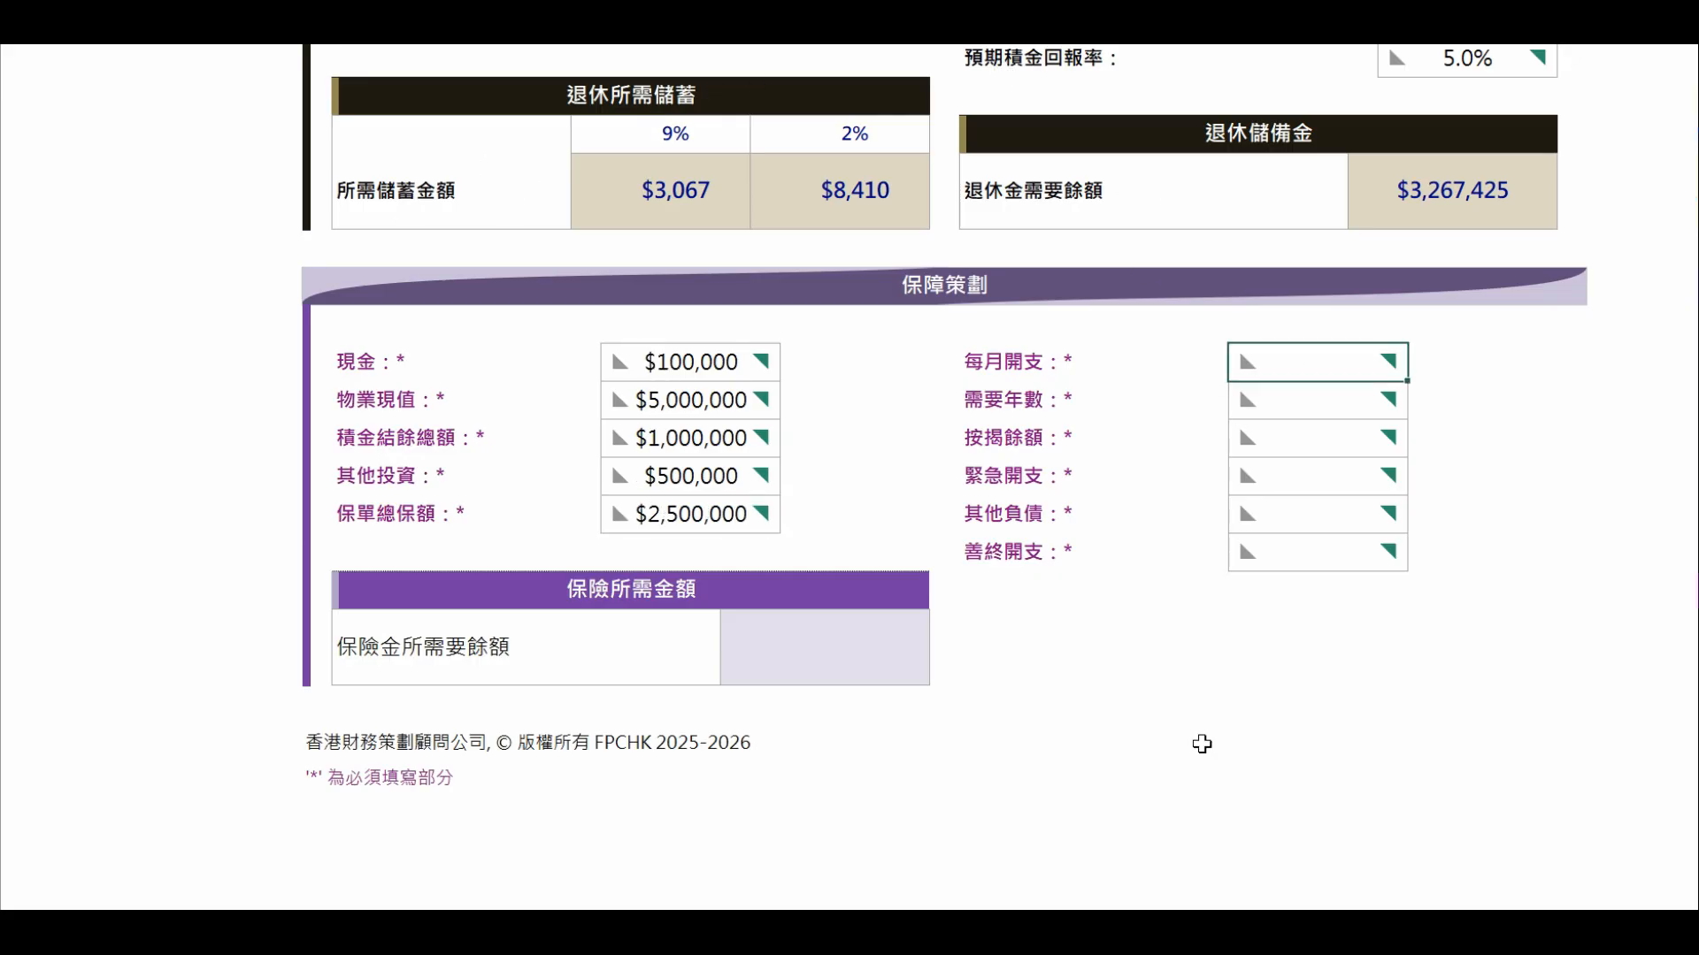
text(30000)
key(Return)
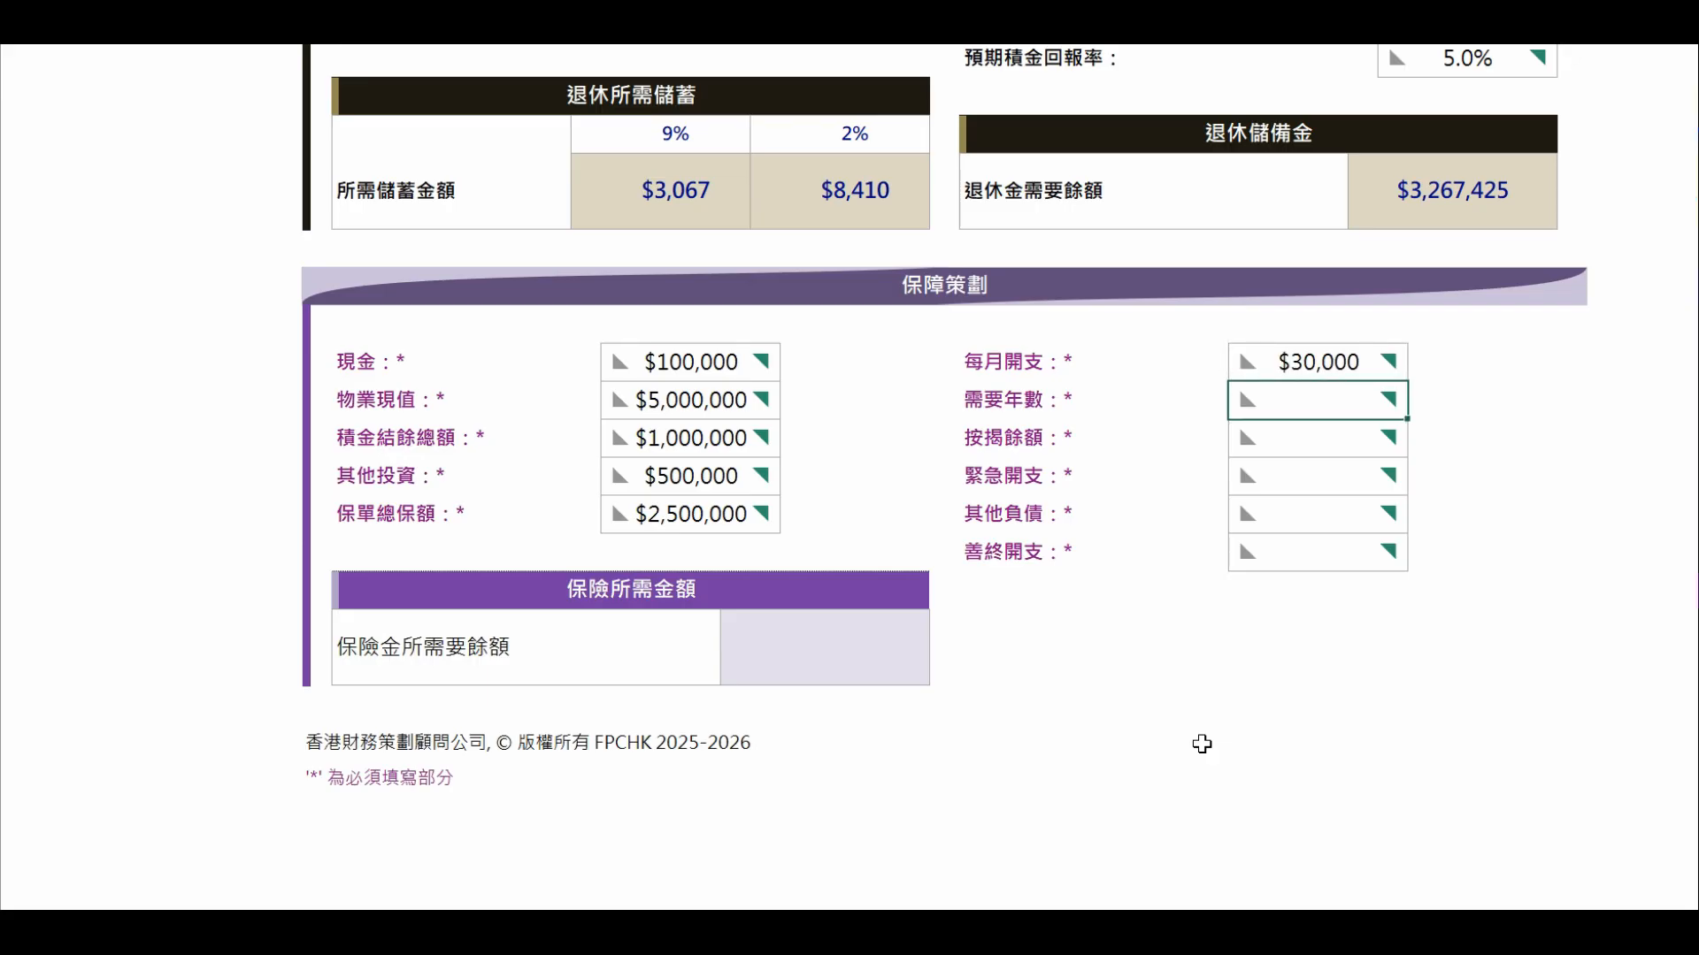
text(20)
key(Return)
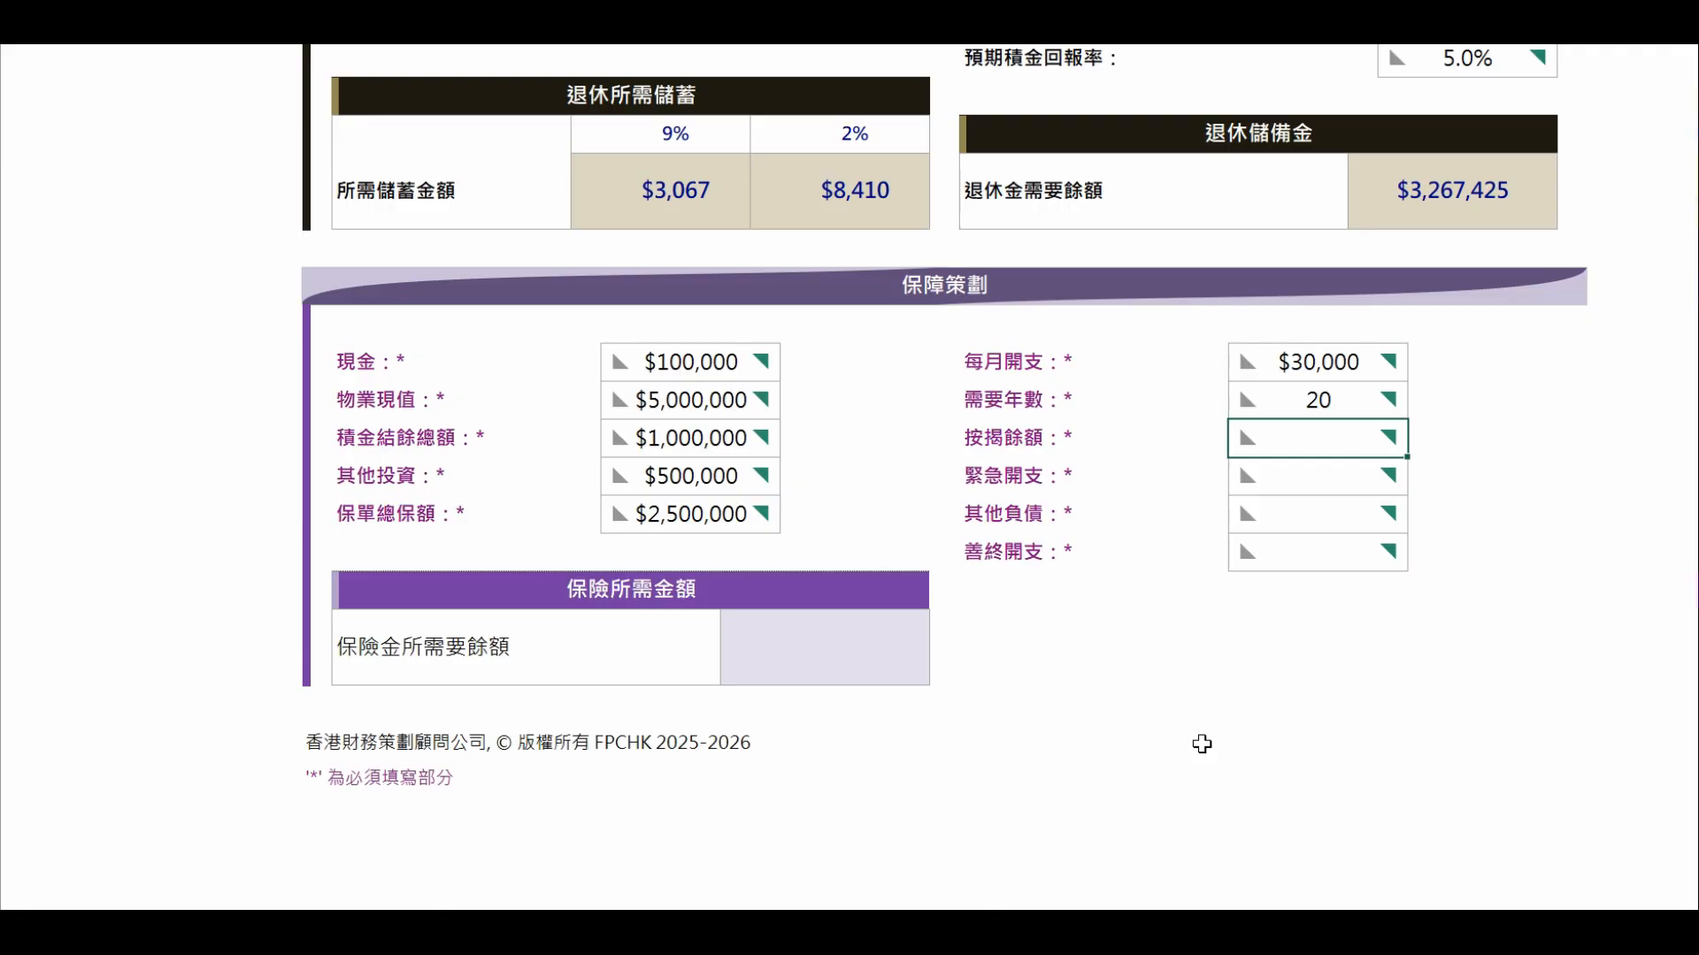
text(3,000,00)
text(0)
key(Return)
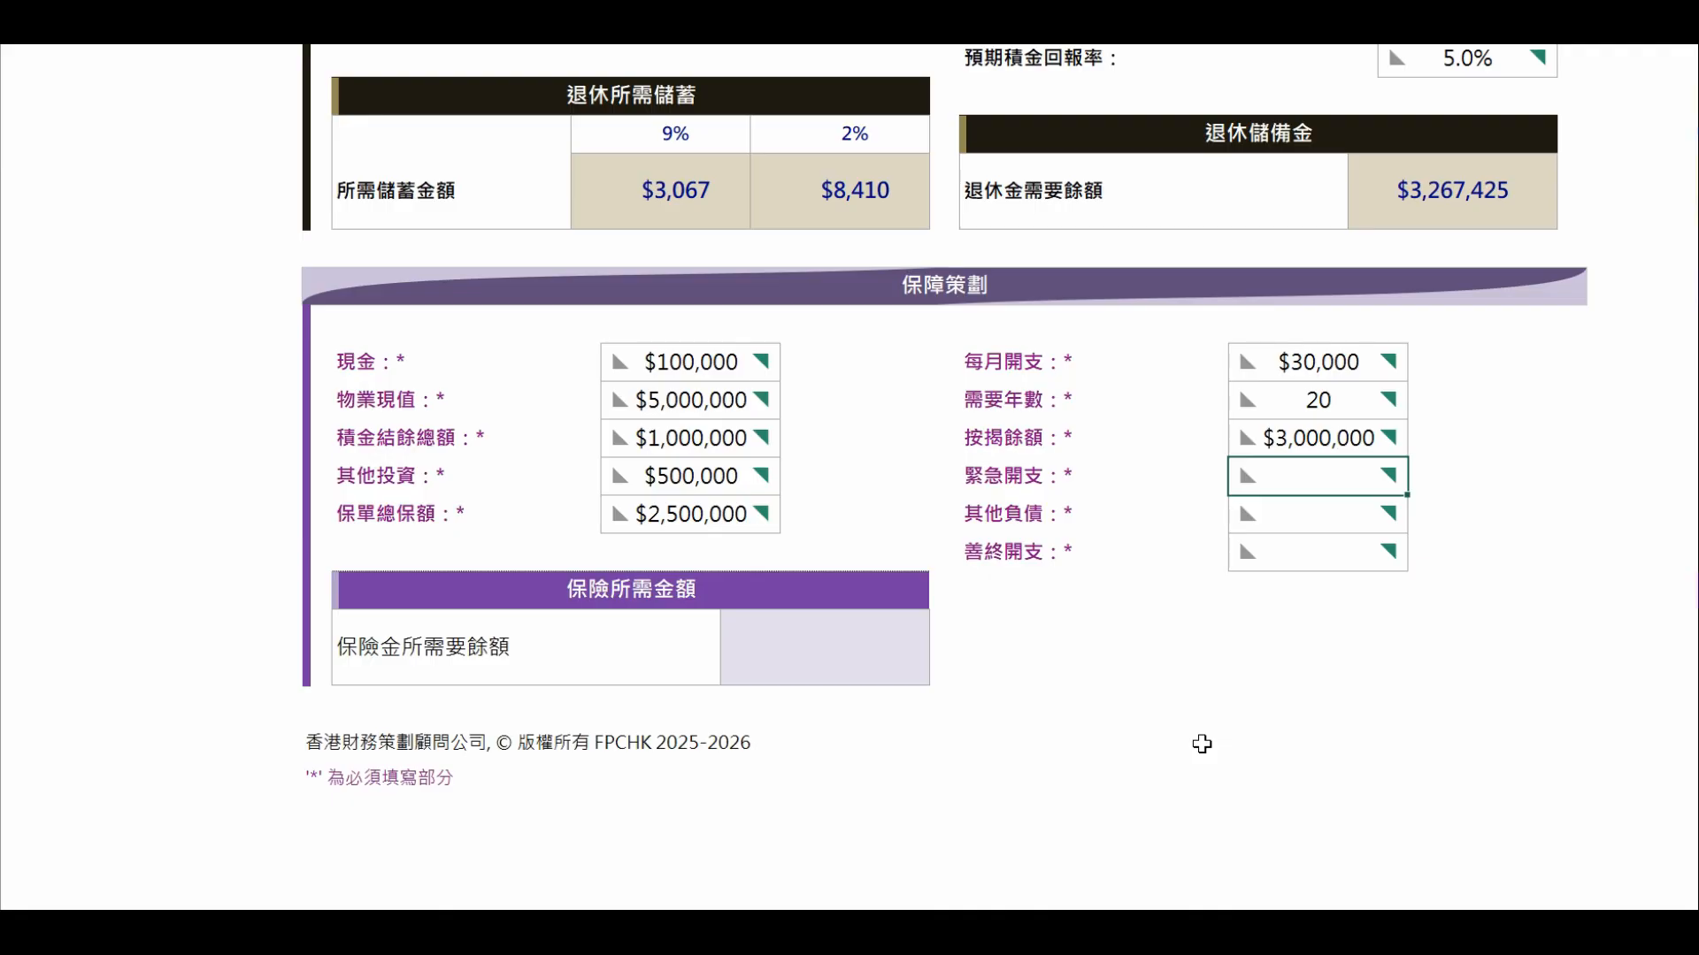
Enter $250,000 emergency expenses (緊急開支), $100,000 other liabilities (其他負債) and $200,000 final expenses (善終開支).
text(250000)
key(Return)
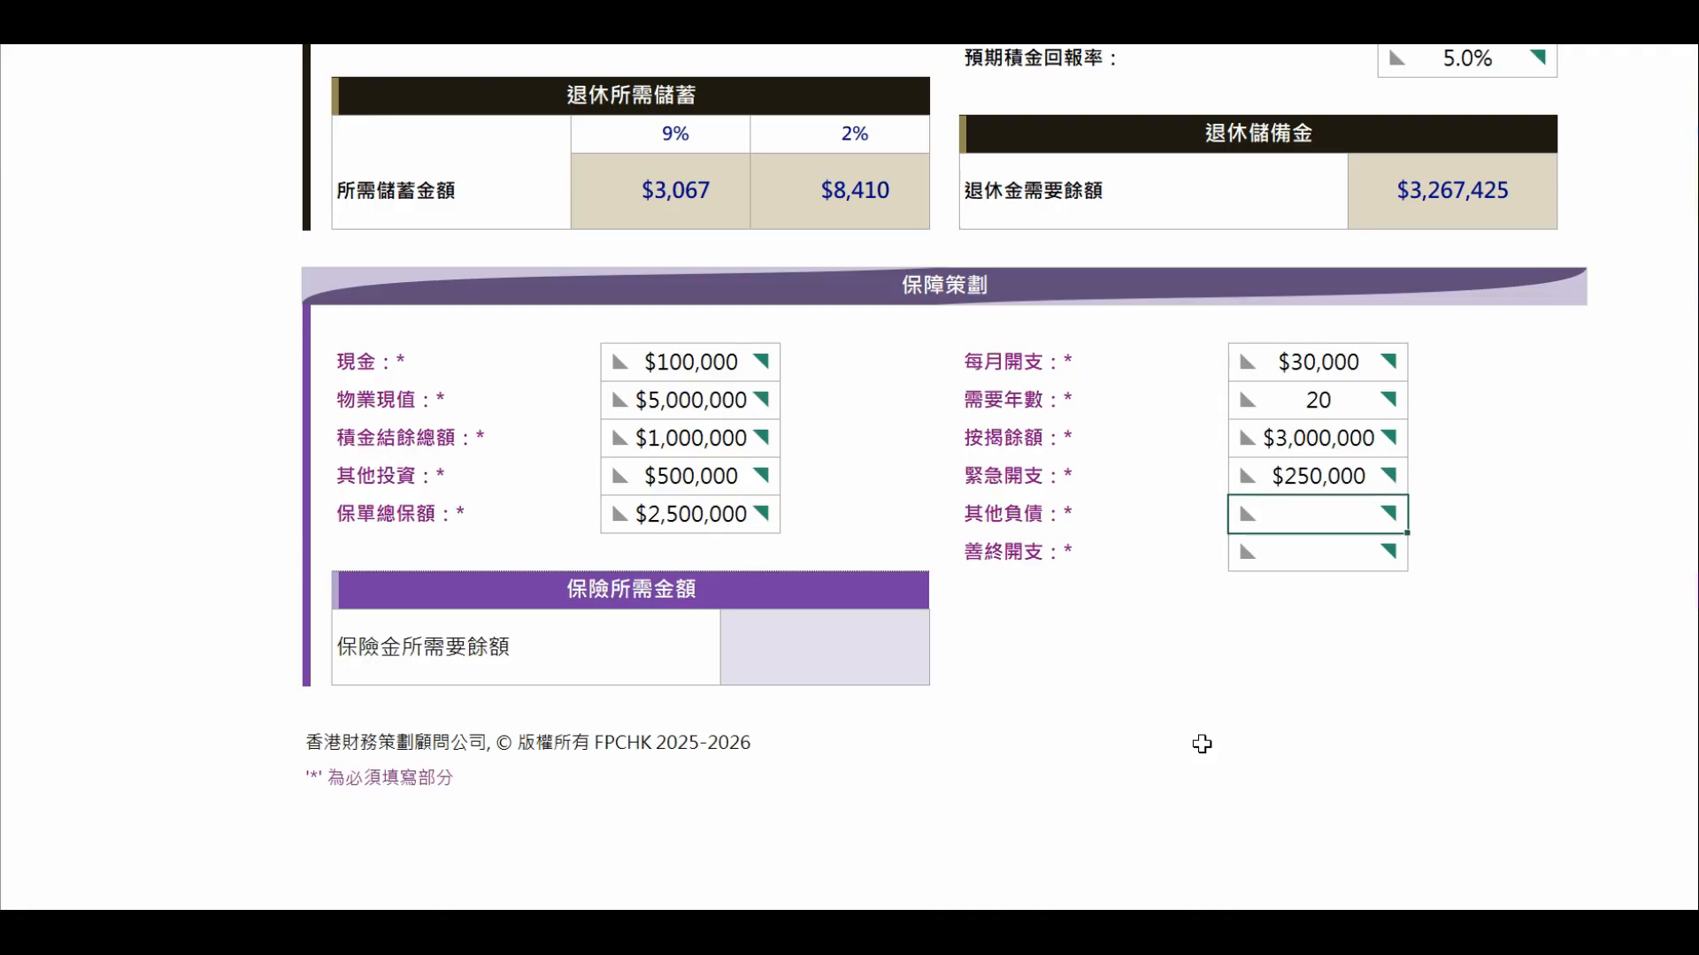
text(100000)
key(Return)
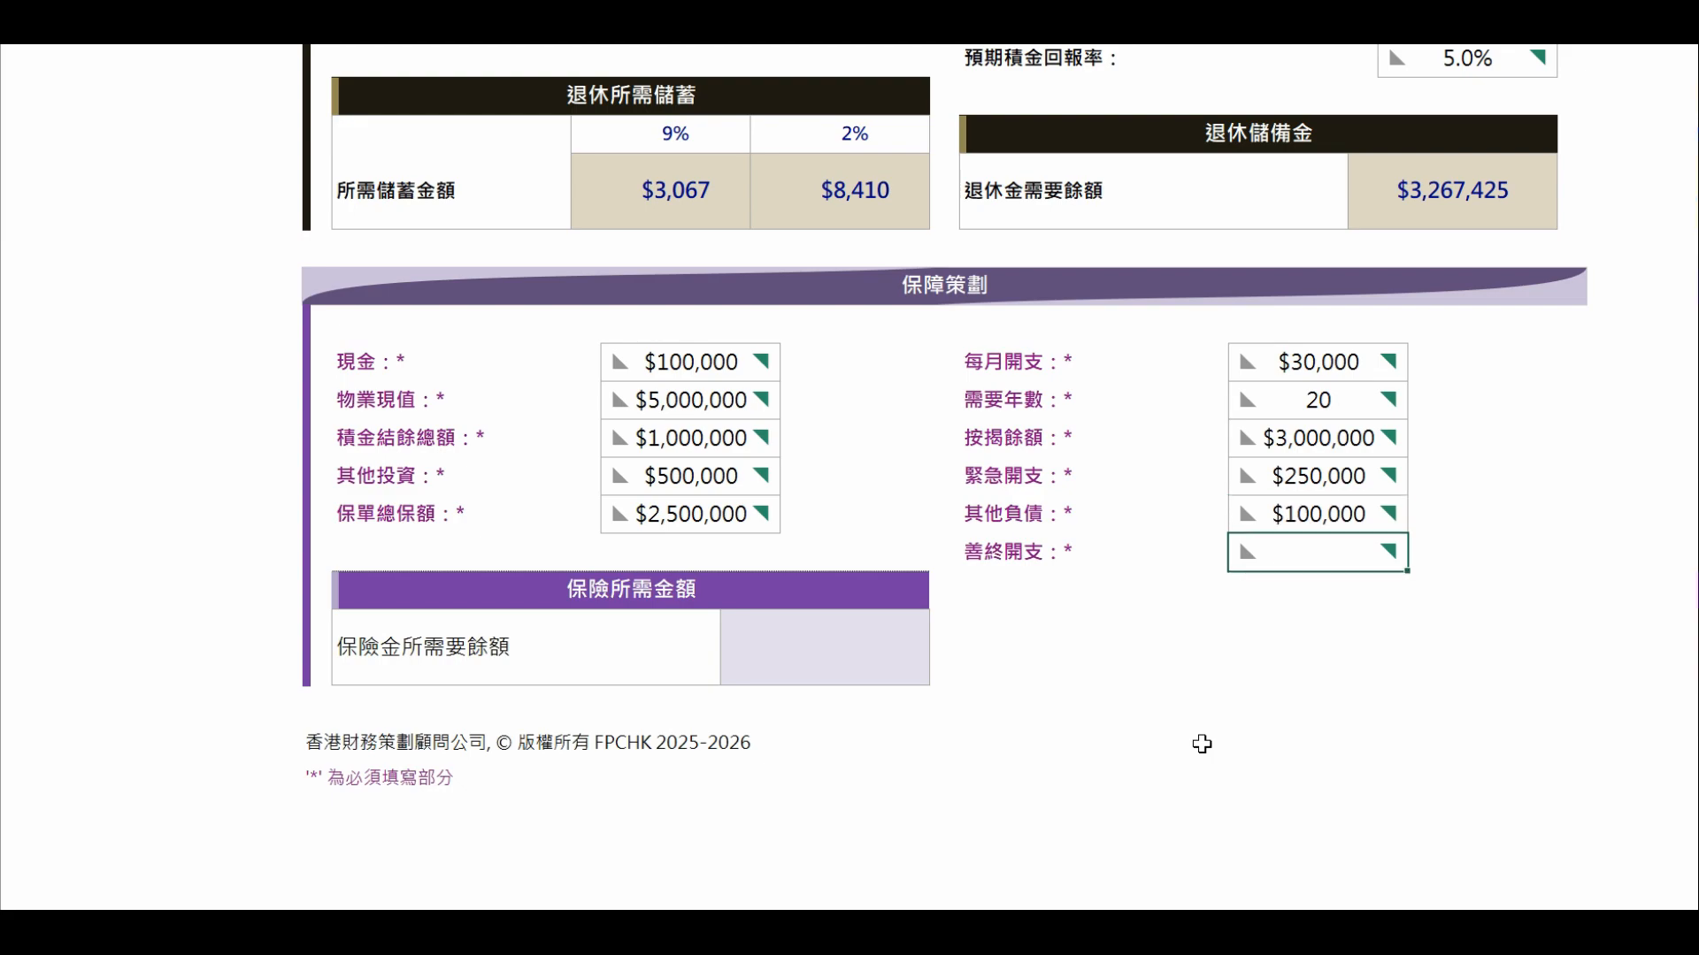
text(200000)
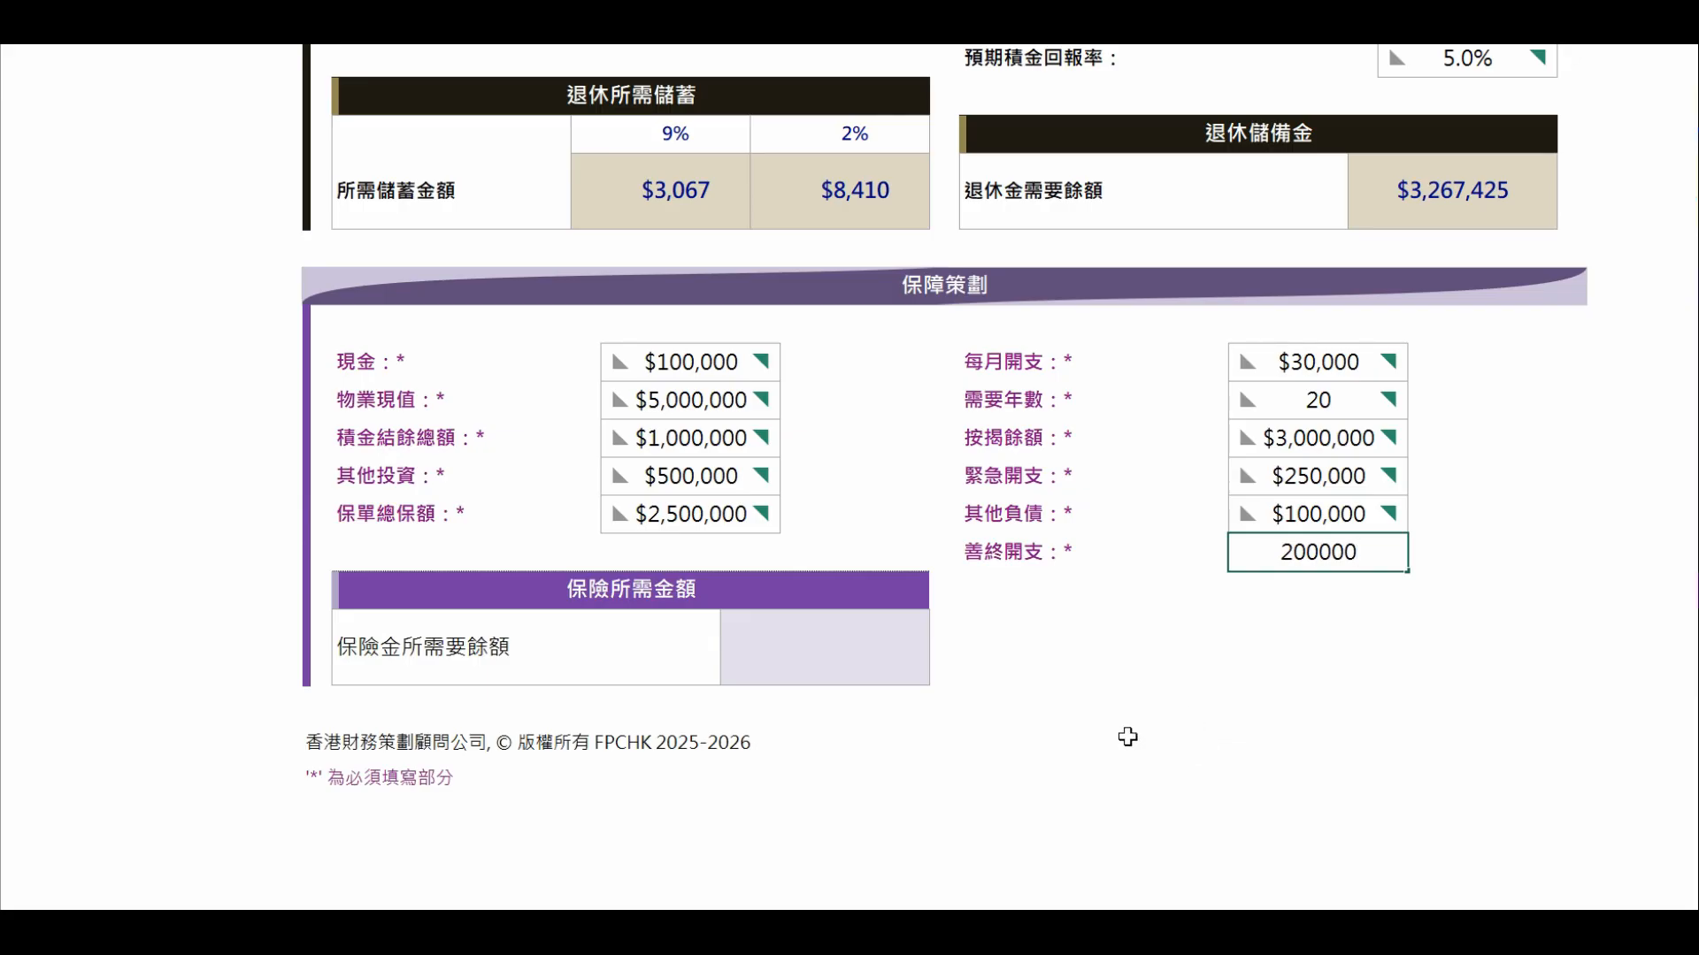
key(ctrl+Return)
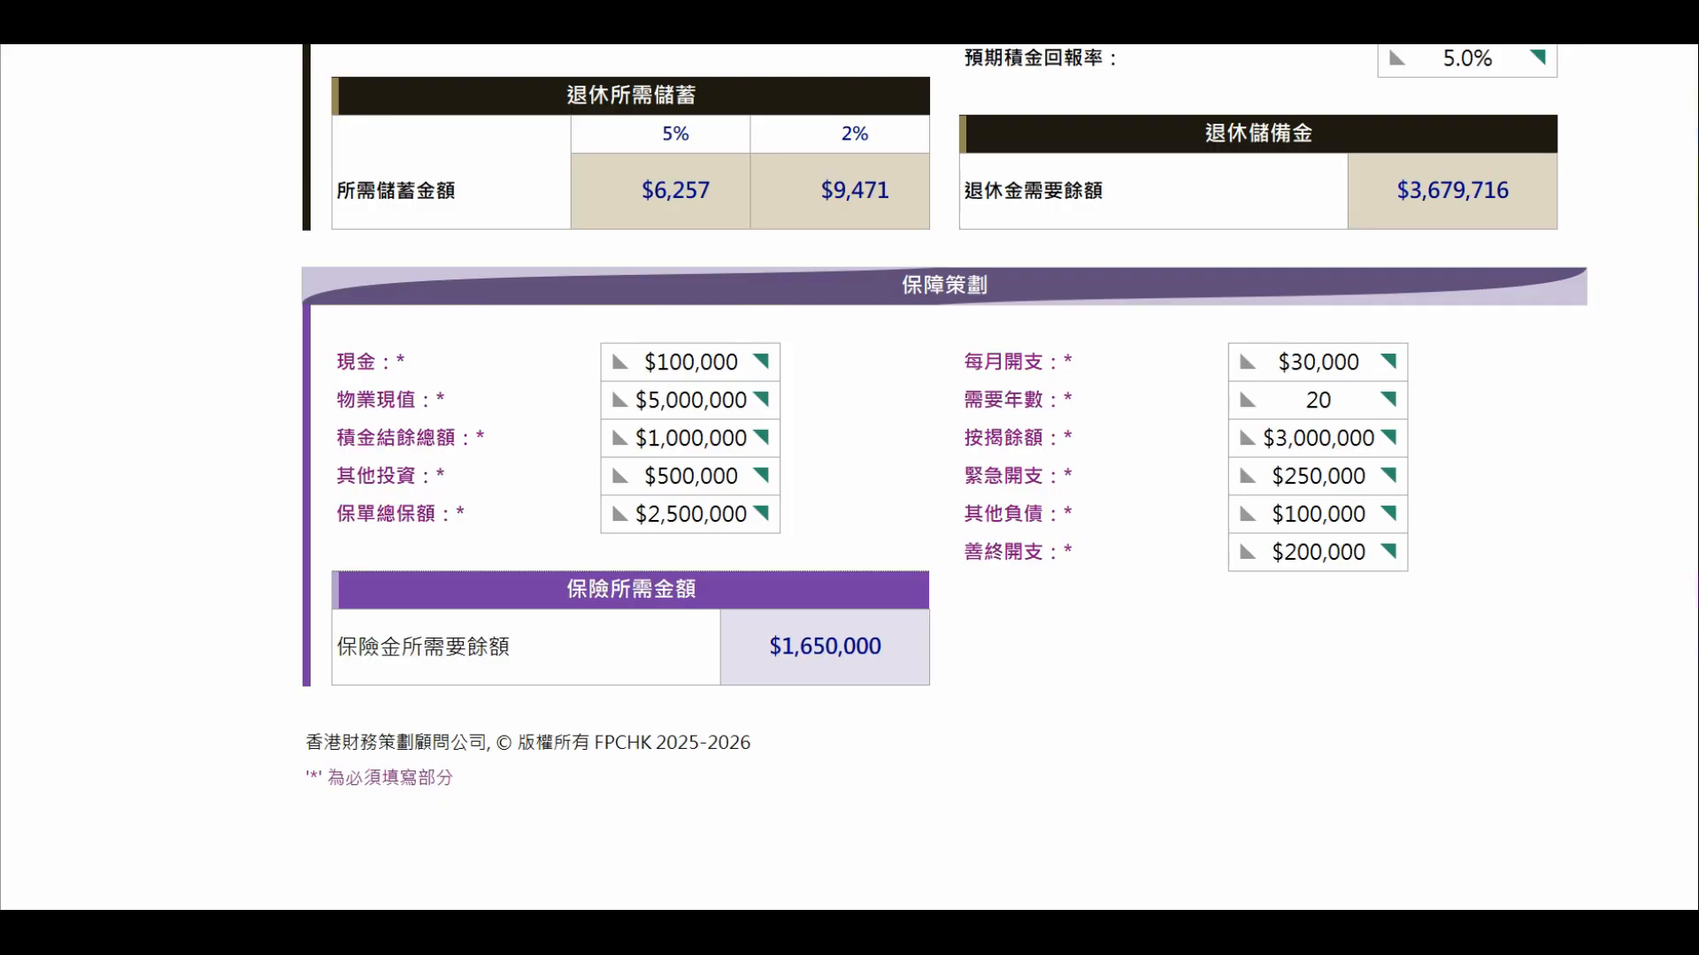
Change the preset assumptions to a 2% expected inflation rate (預期通脹率) and a 5% expected return rate (預期回報率).
scroll(853, 819, up, 20)
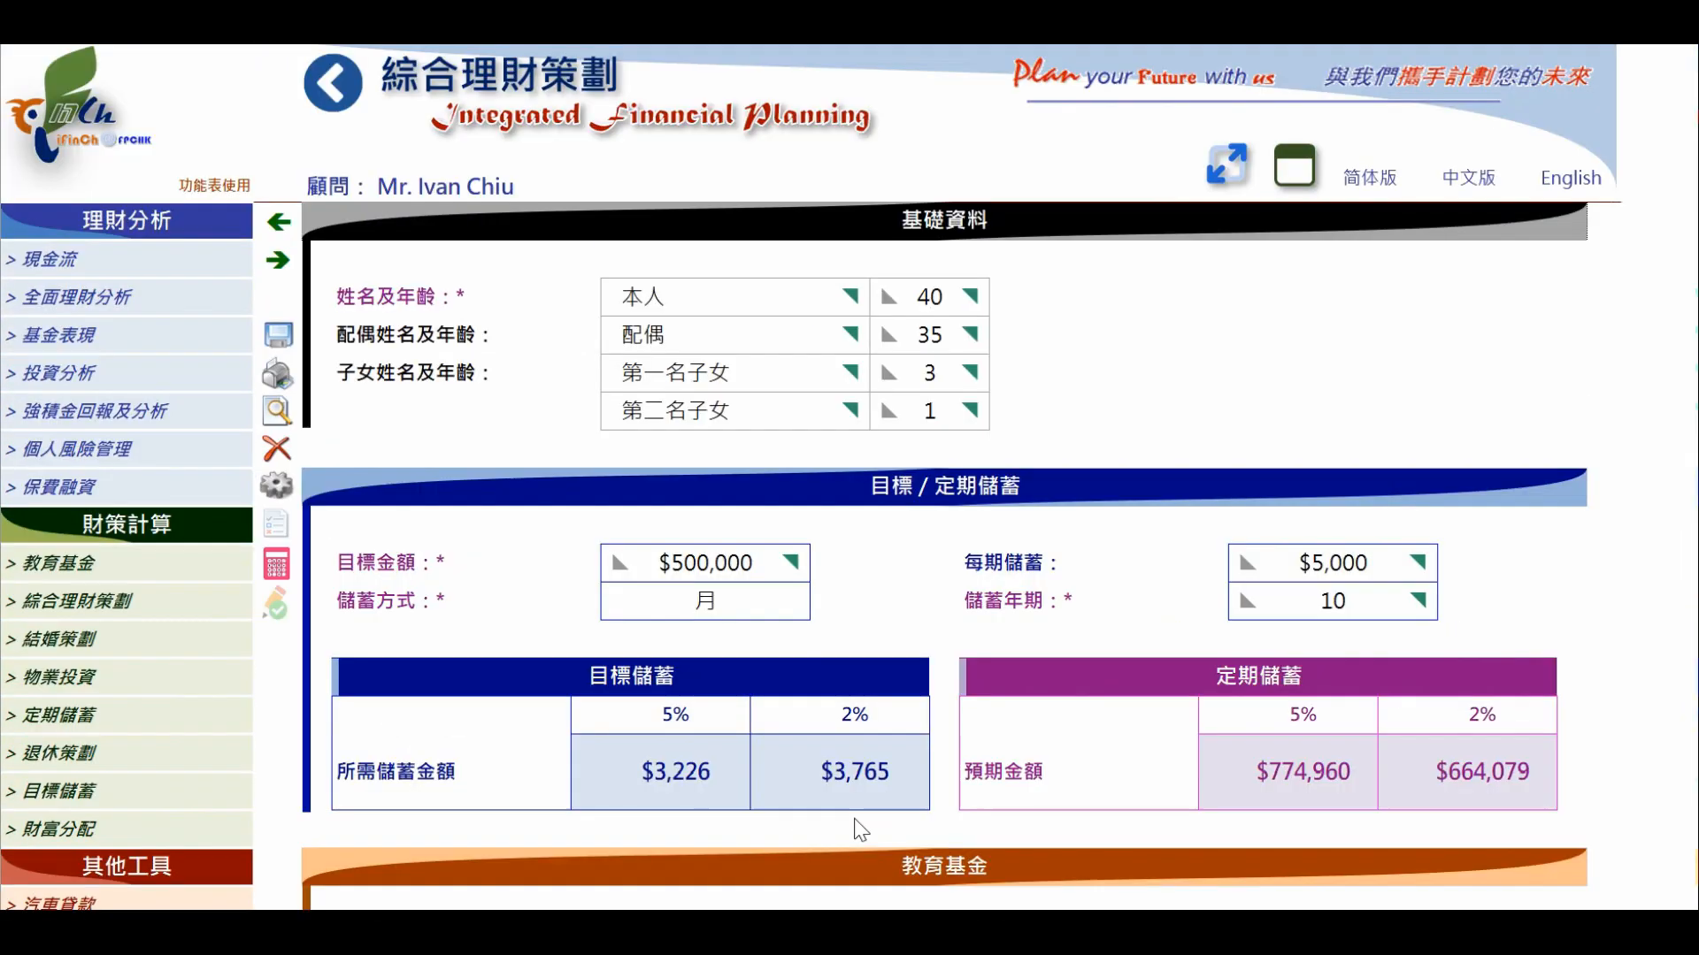
click(274, 487)
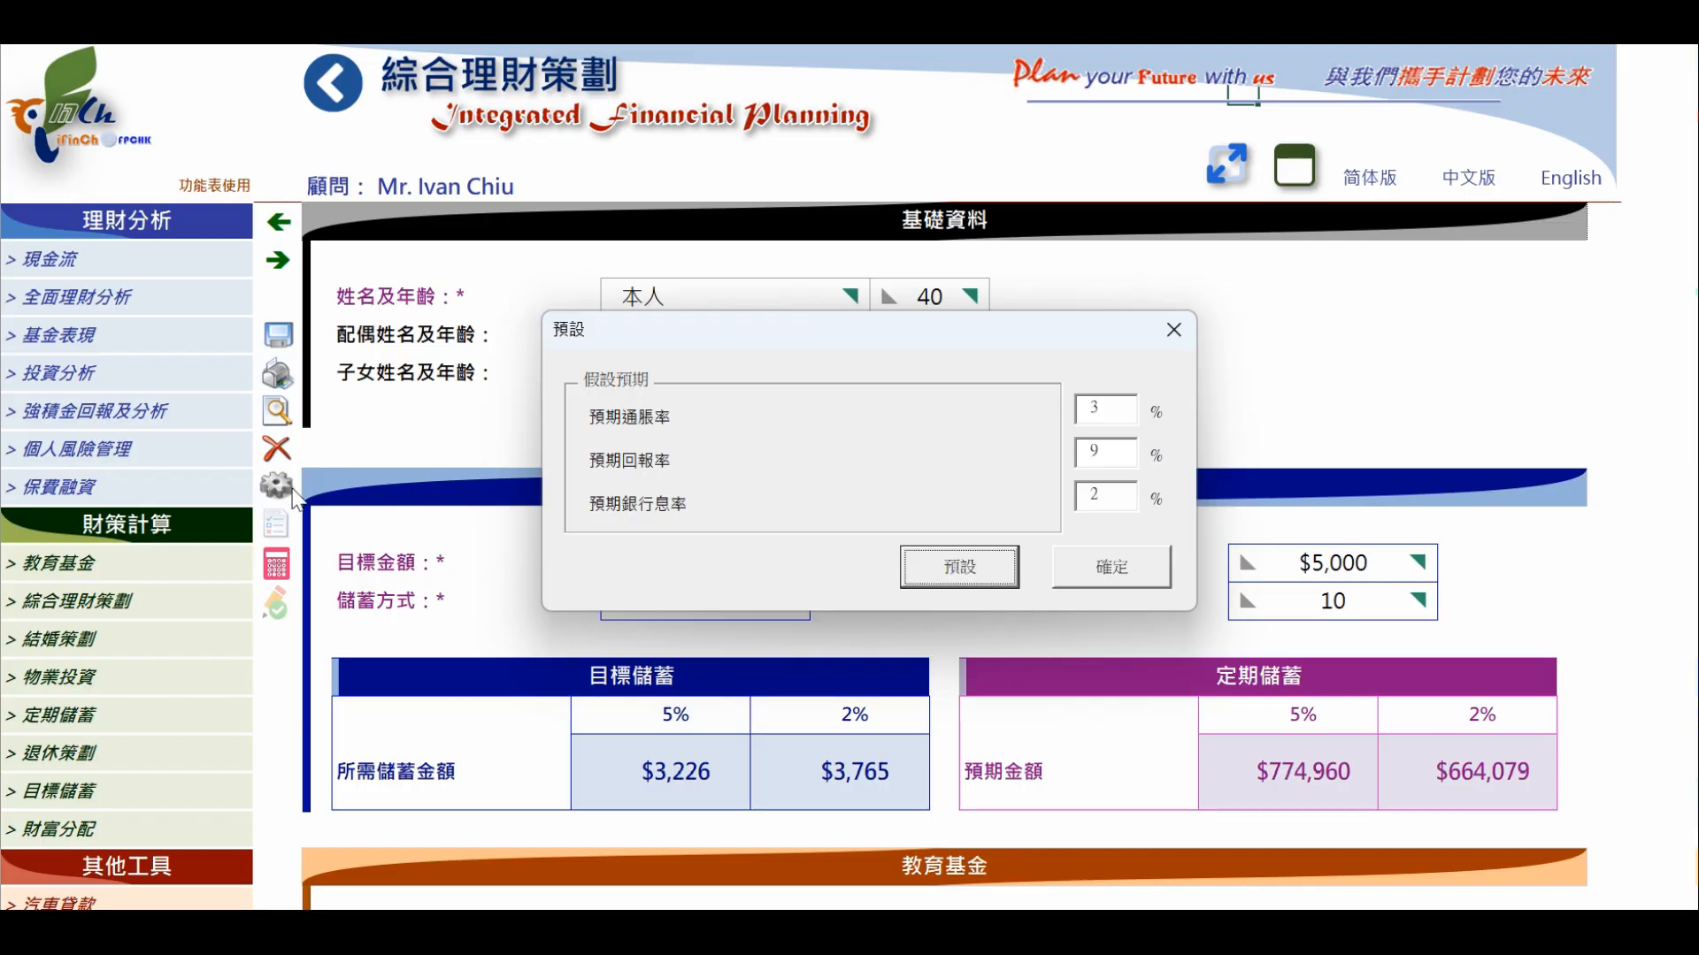
click(1099, 405)
drag(1099, 403, 1077, 451)
text(2)
text(5)
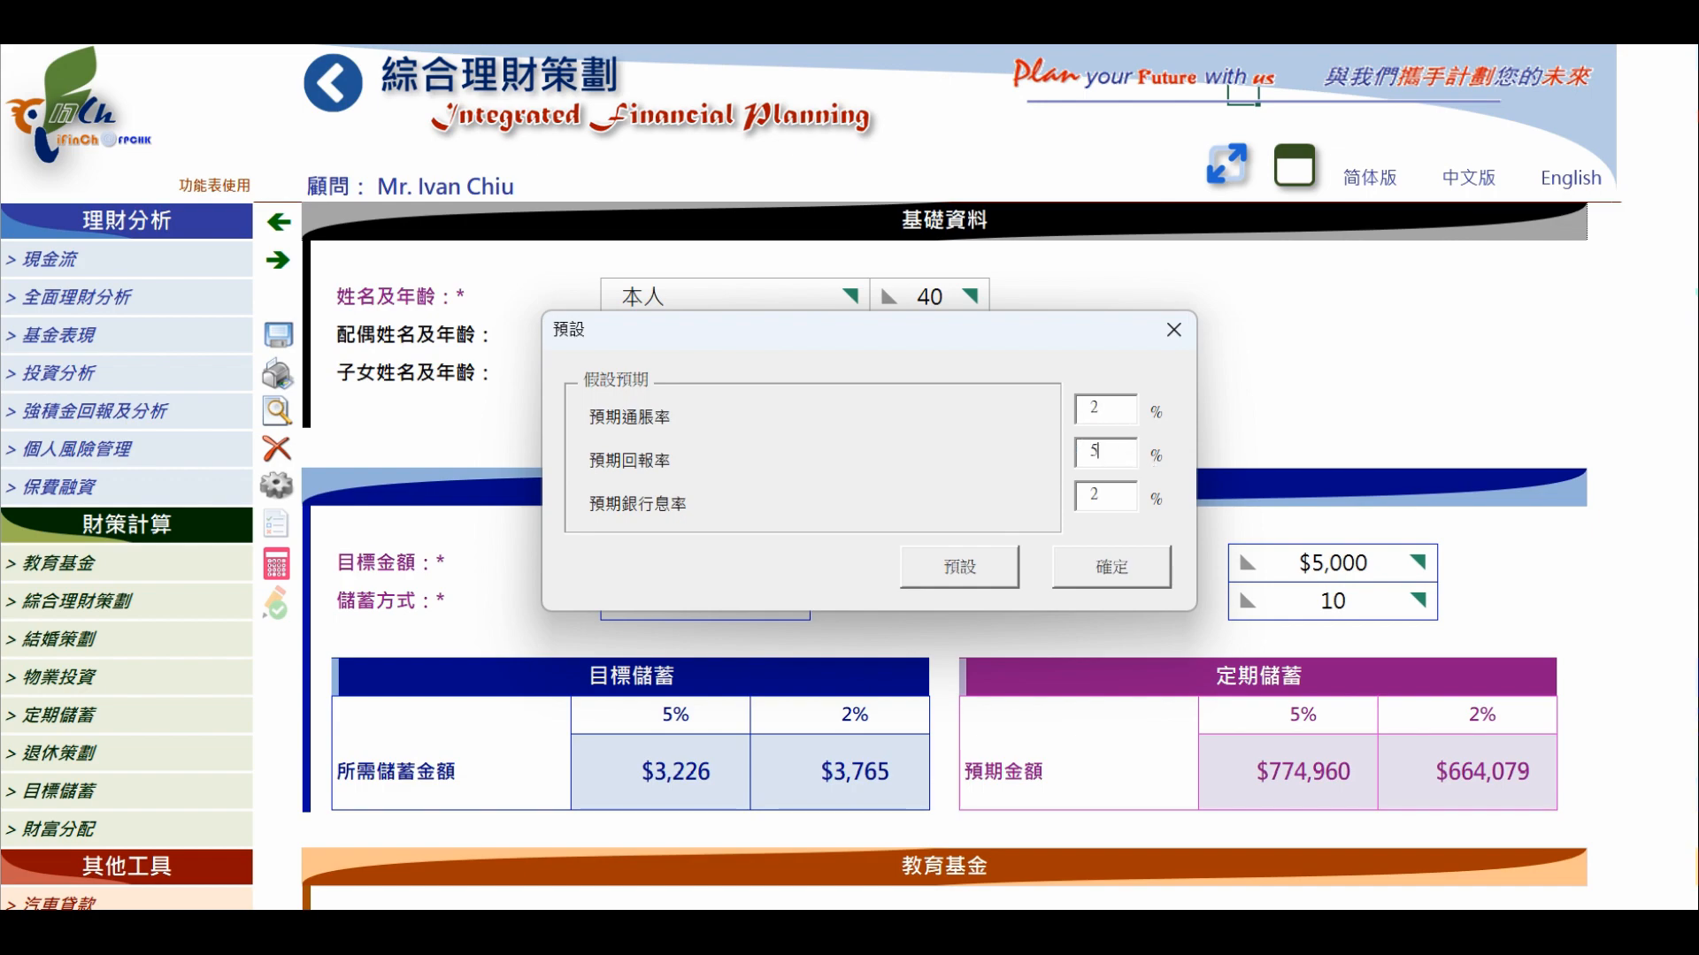
click(1113, 574)
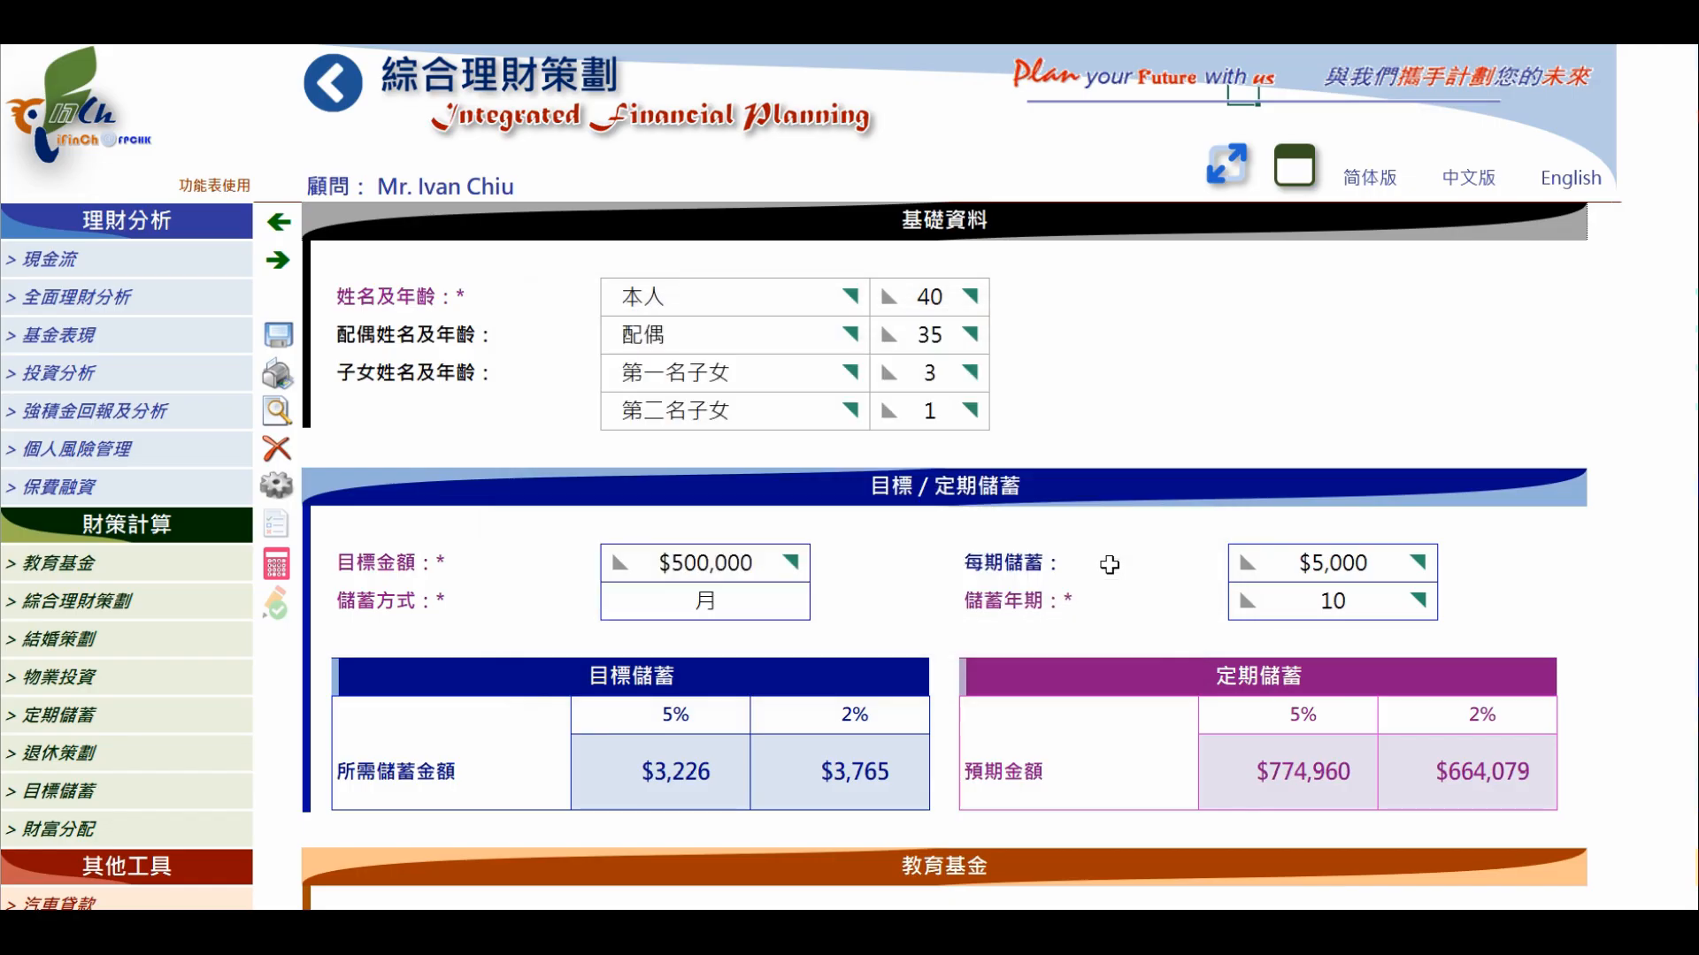
scroll(1110, 564, down, 5)
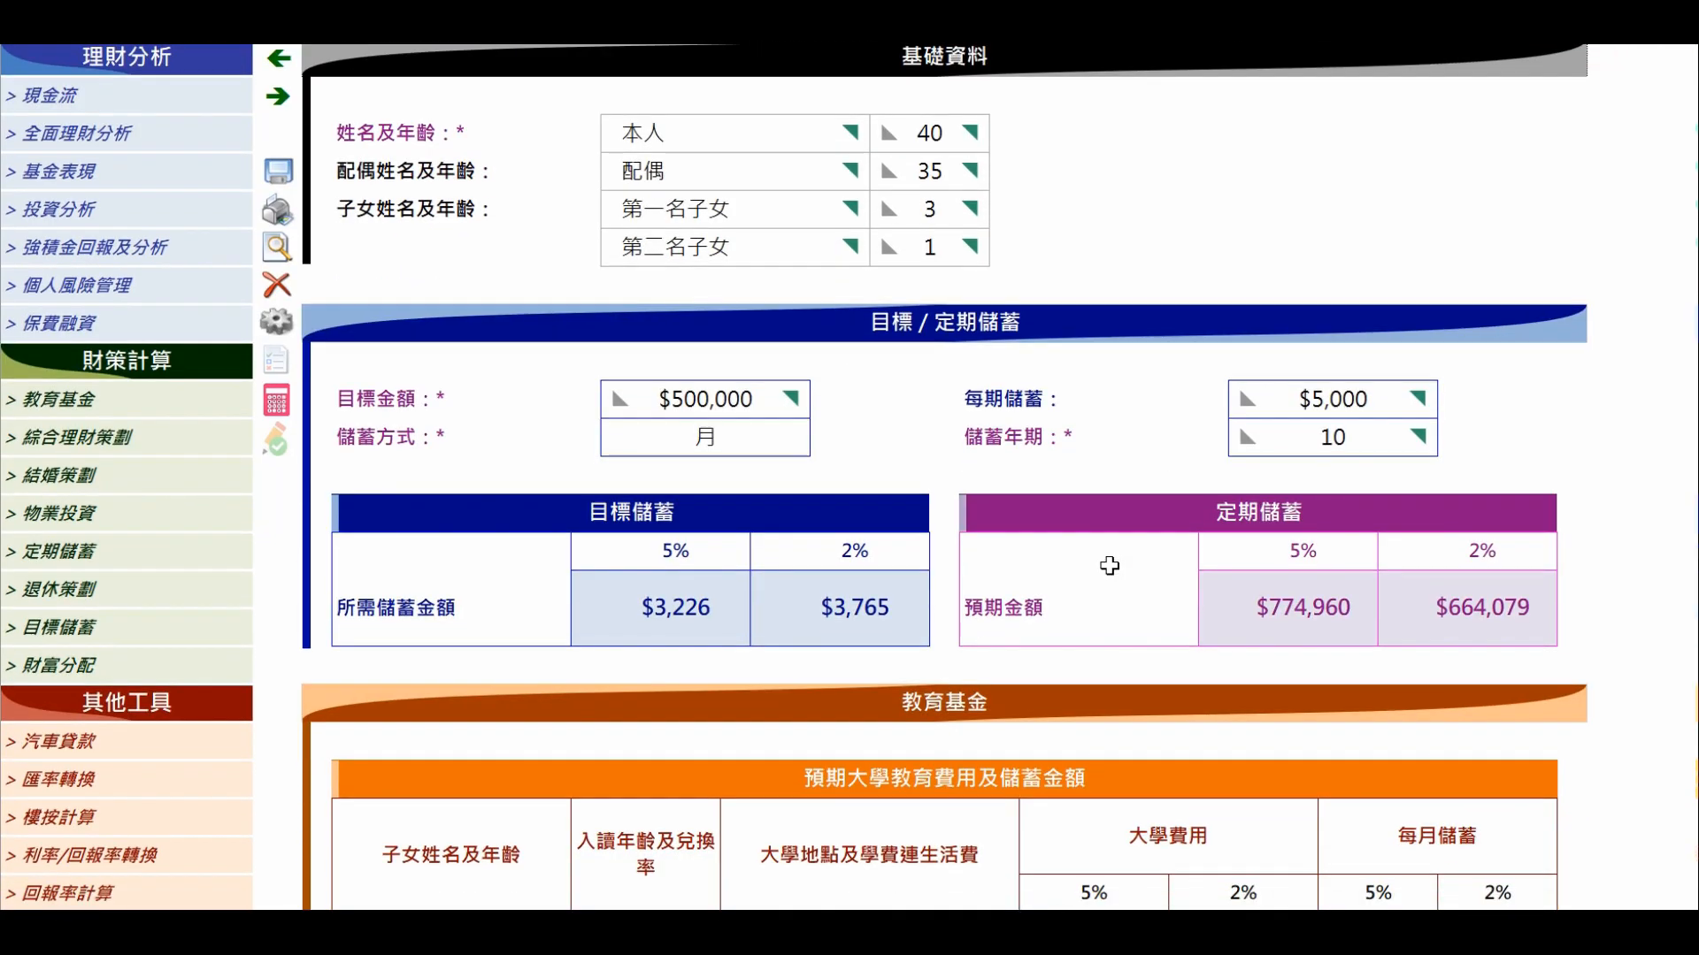
scroll(1104, 565, down, 3)
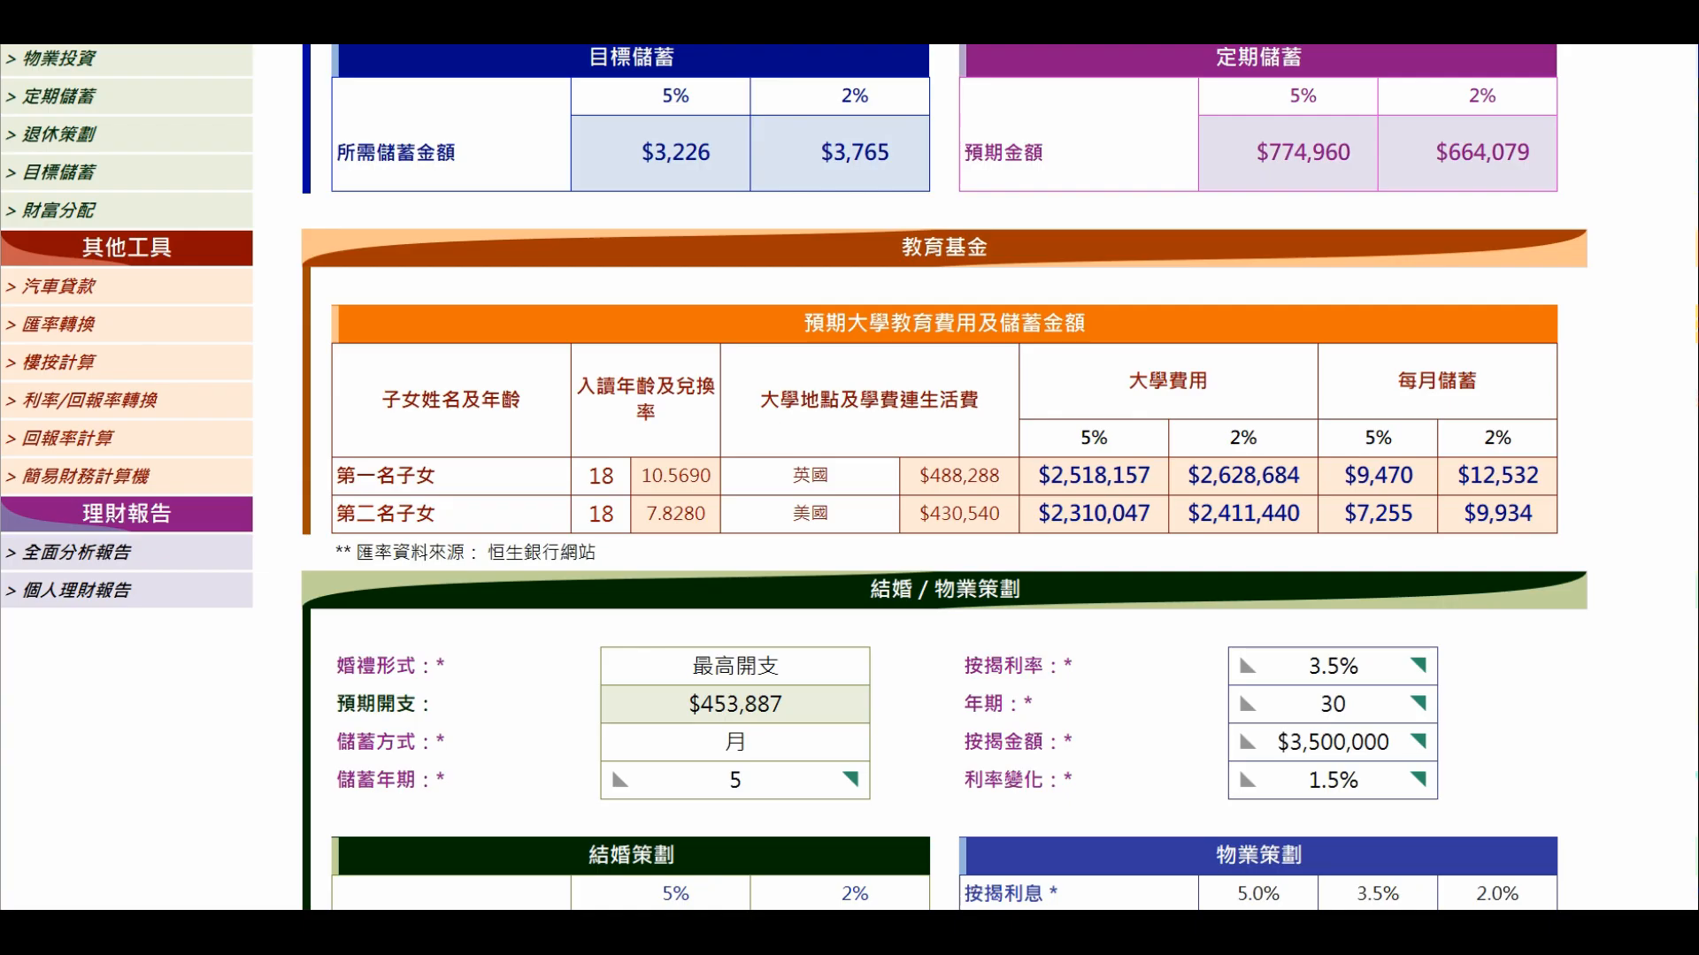
Save the completed integrated financial plan as a record named "Self".
scroll(495, 630, up, 8)
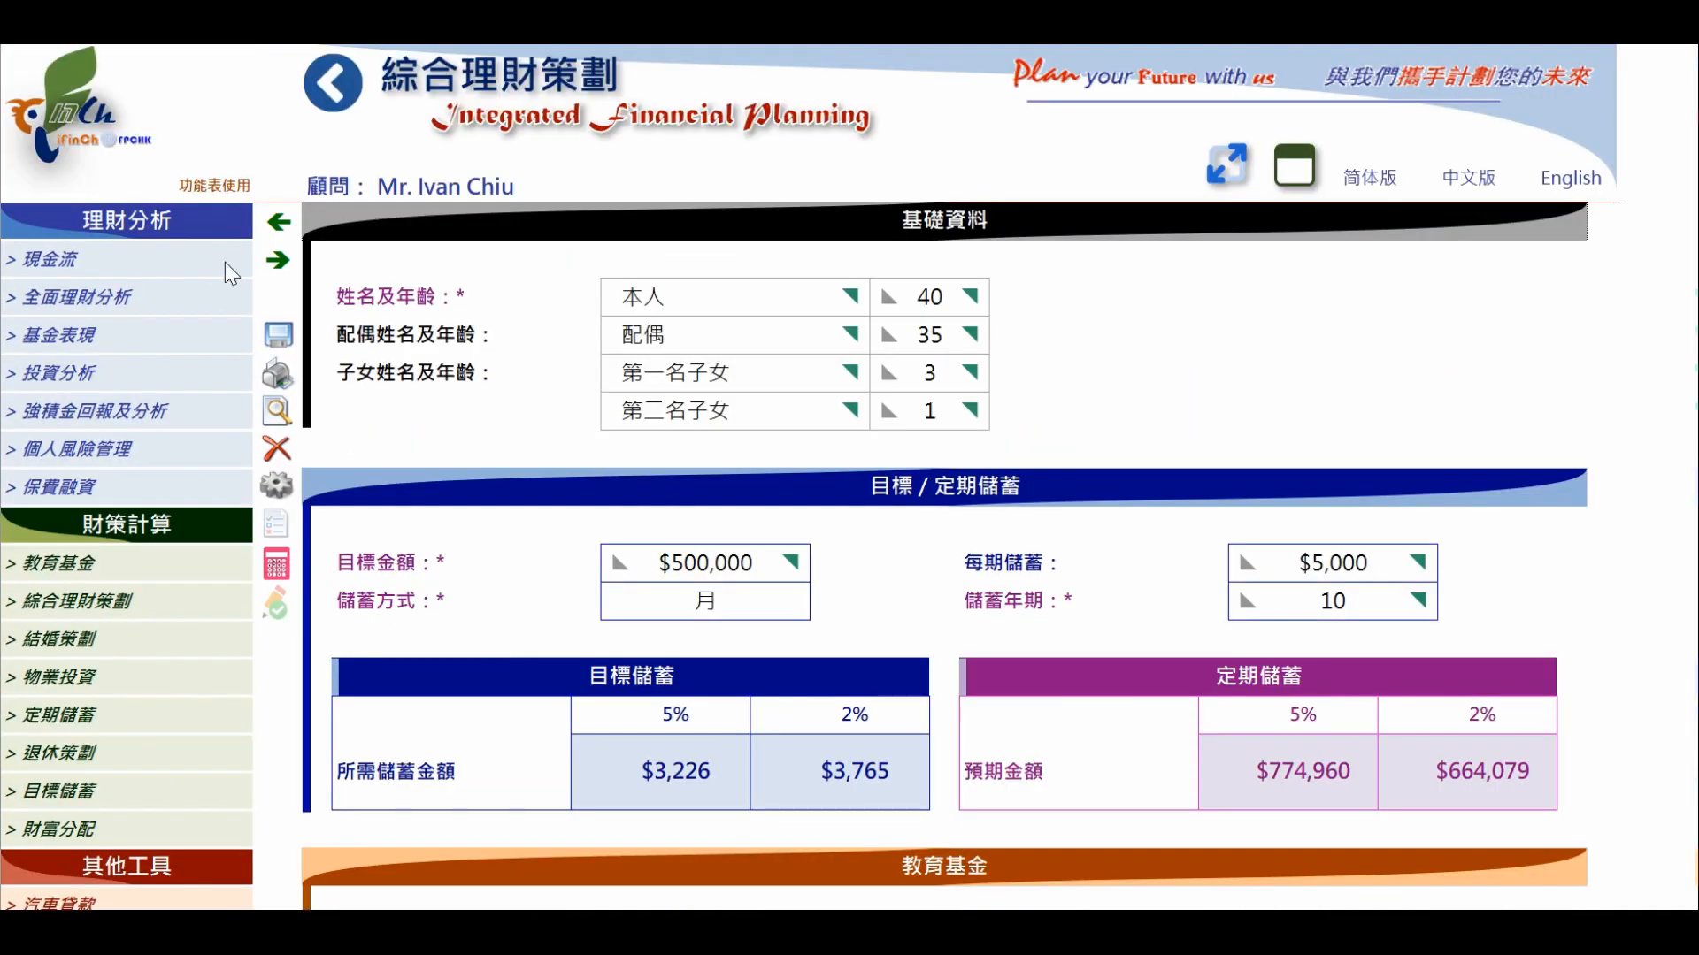
click(281, 349)
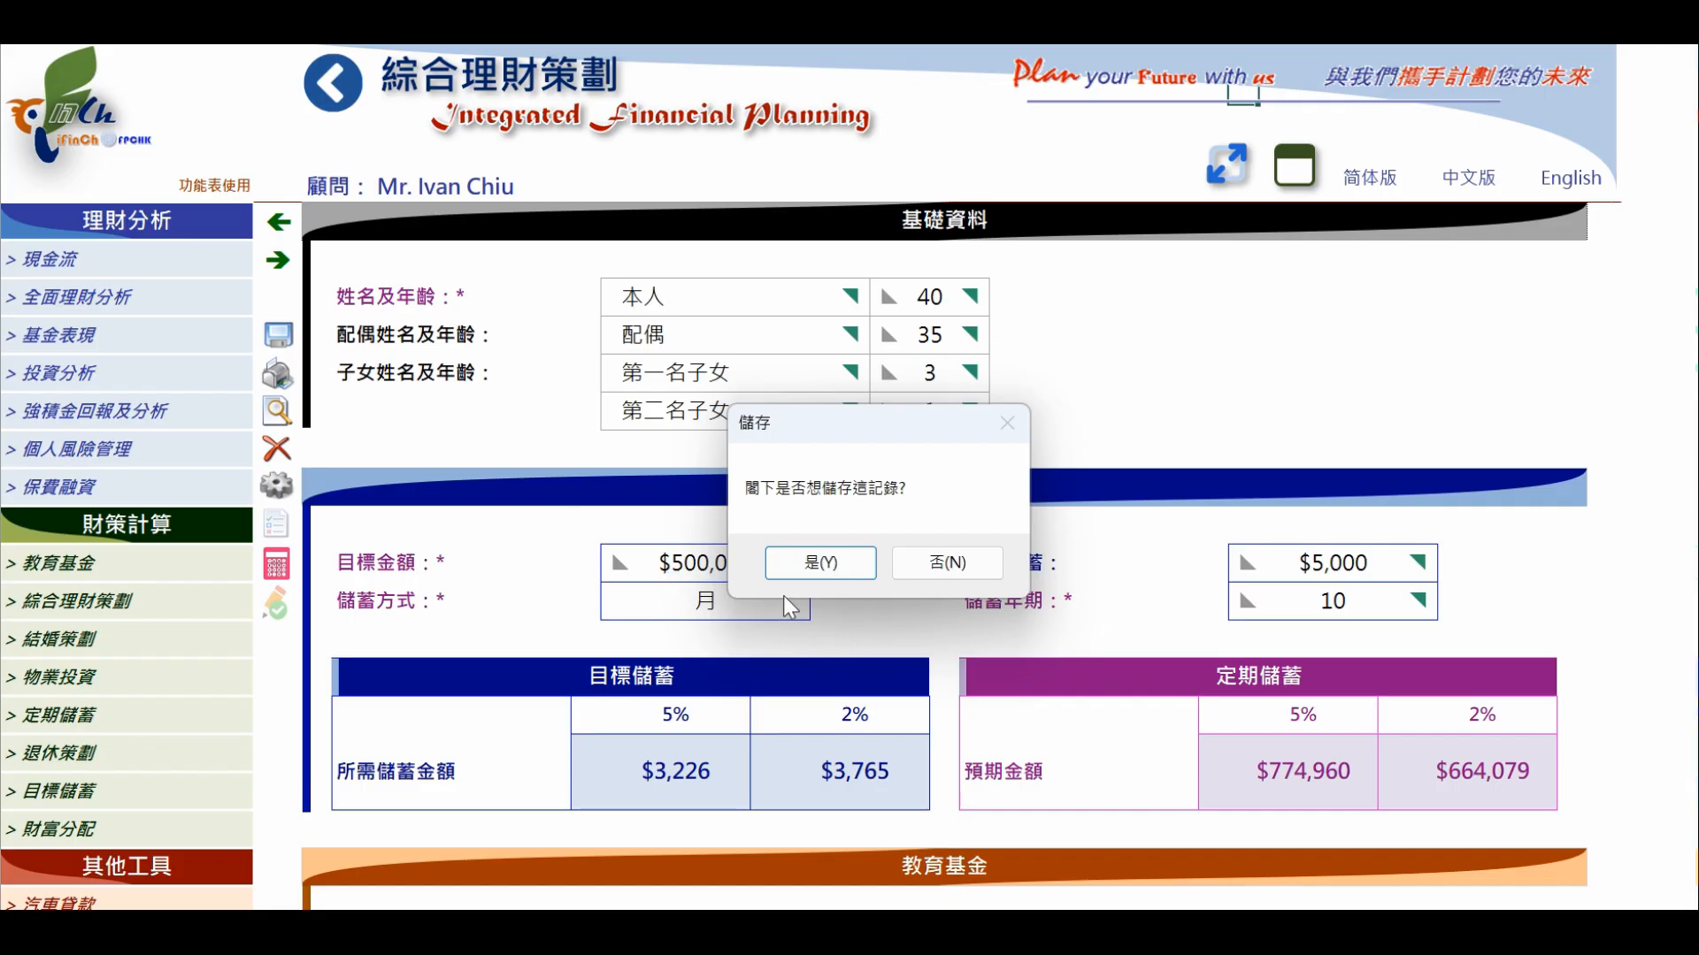
click(821, 566)
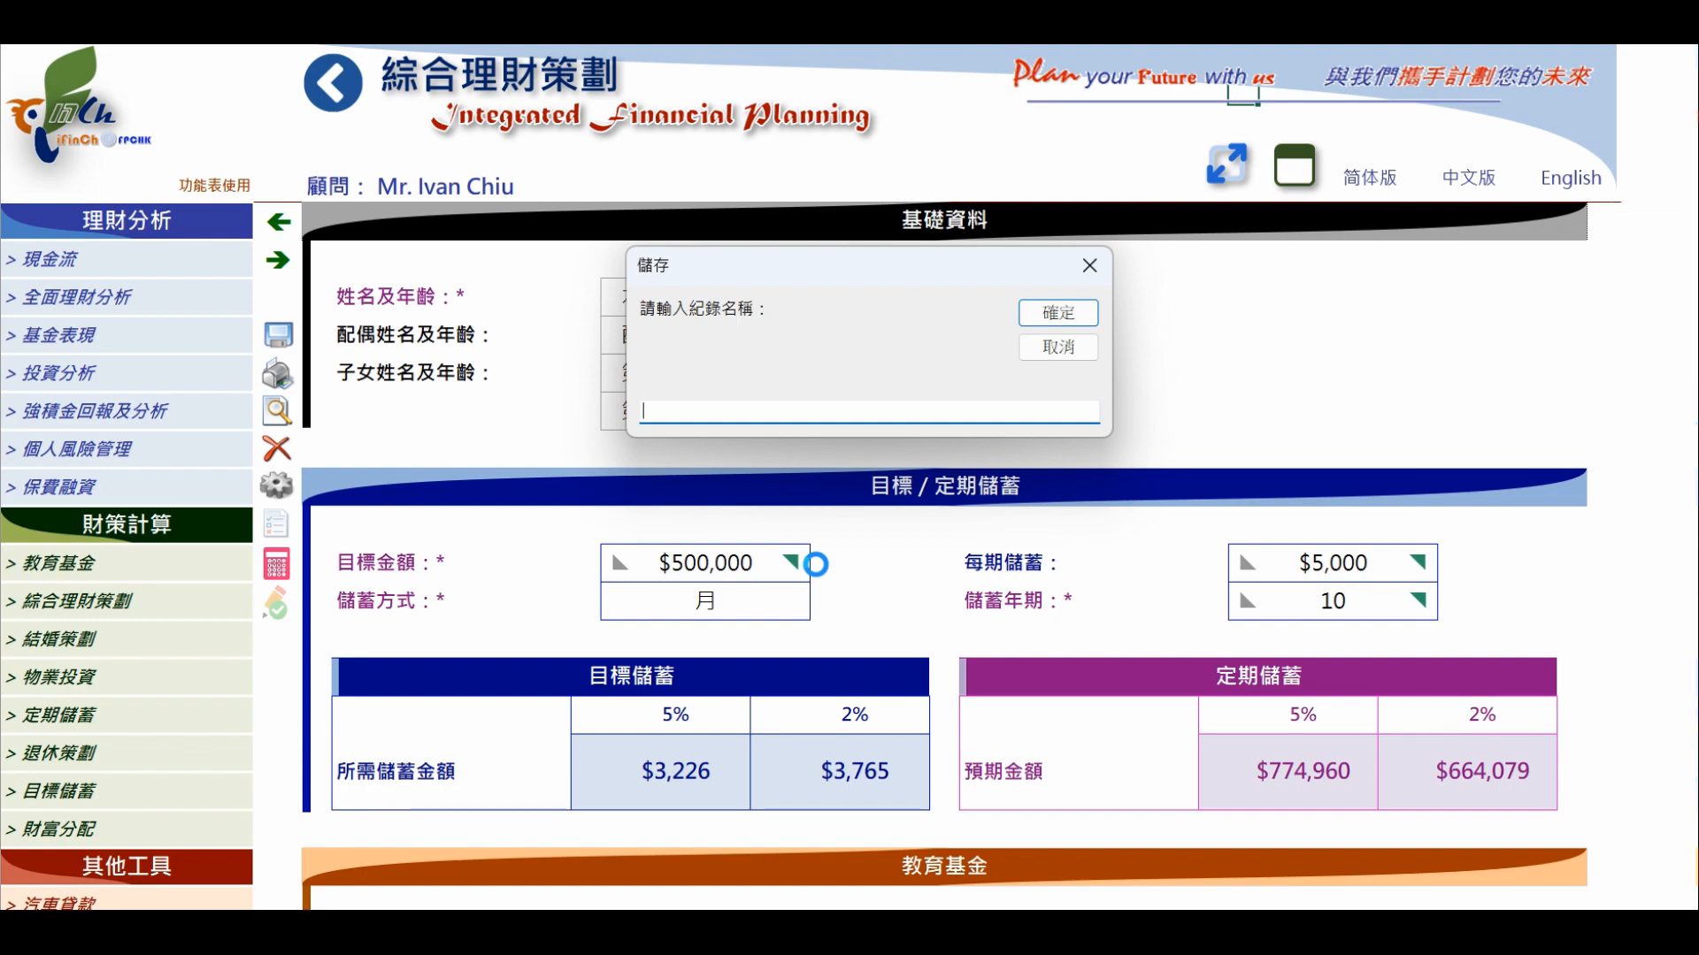
text(Self)
click(1073, 324)
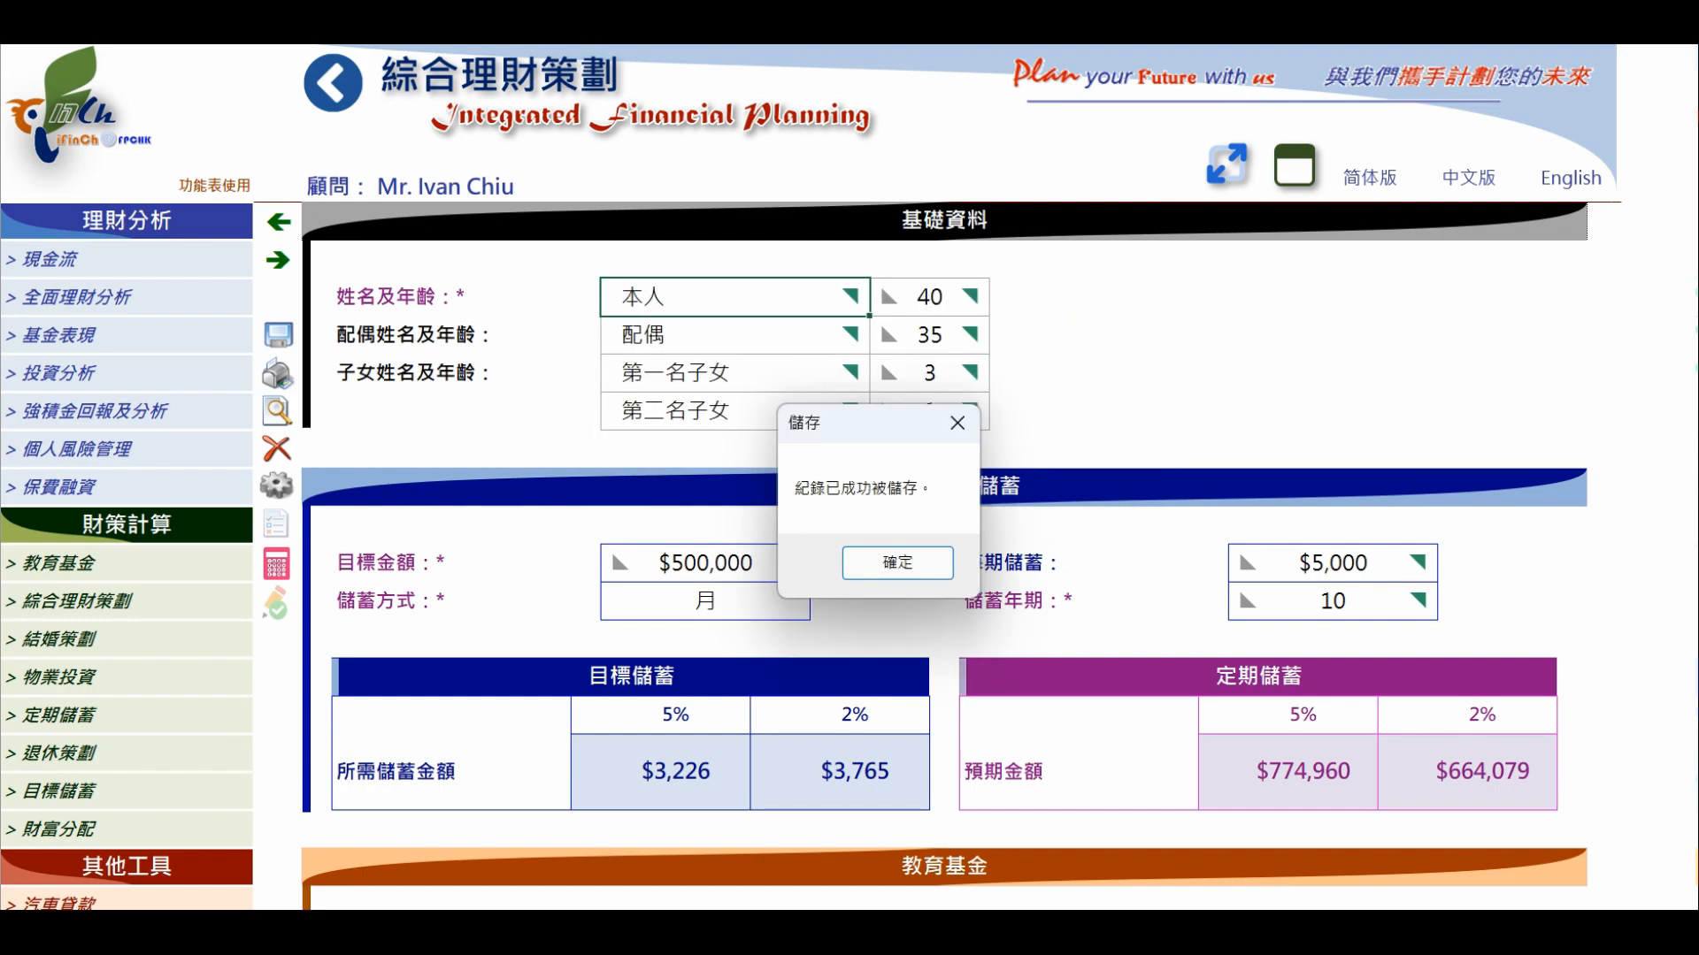
click(901, 558)
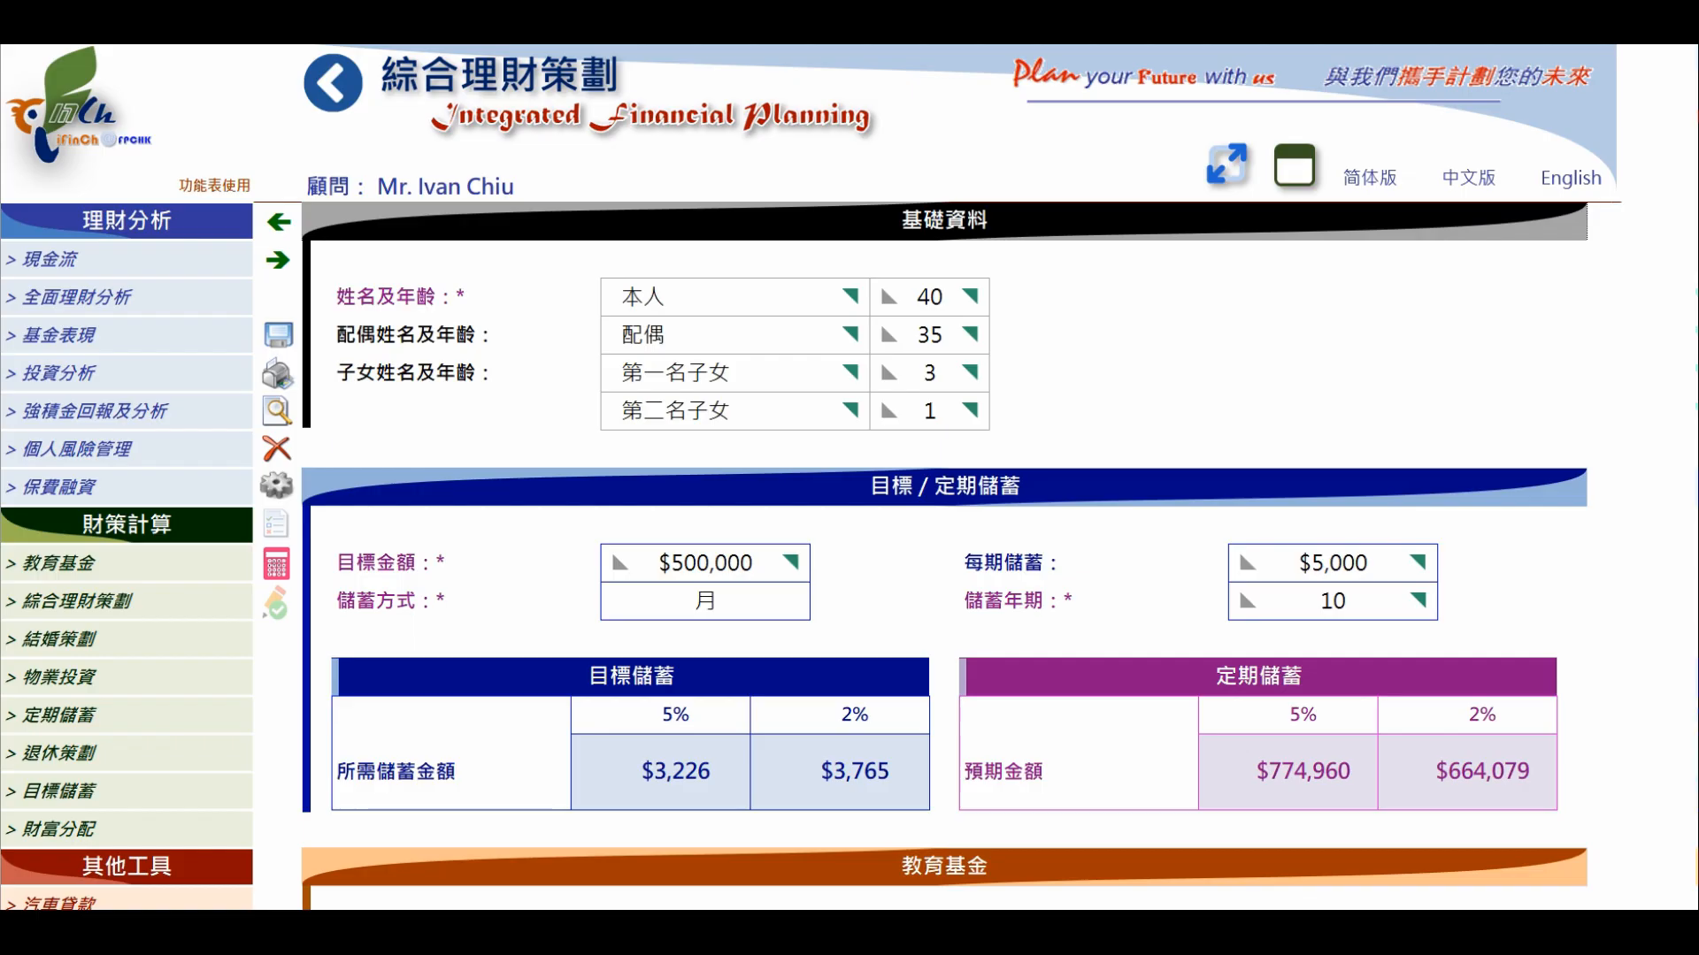
Clear all entered data from the integrated financial planning form (清除).
click(273, 448)
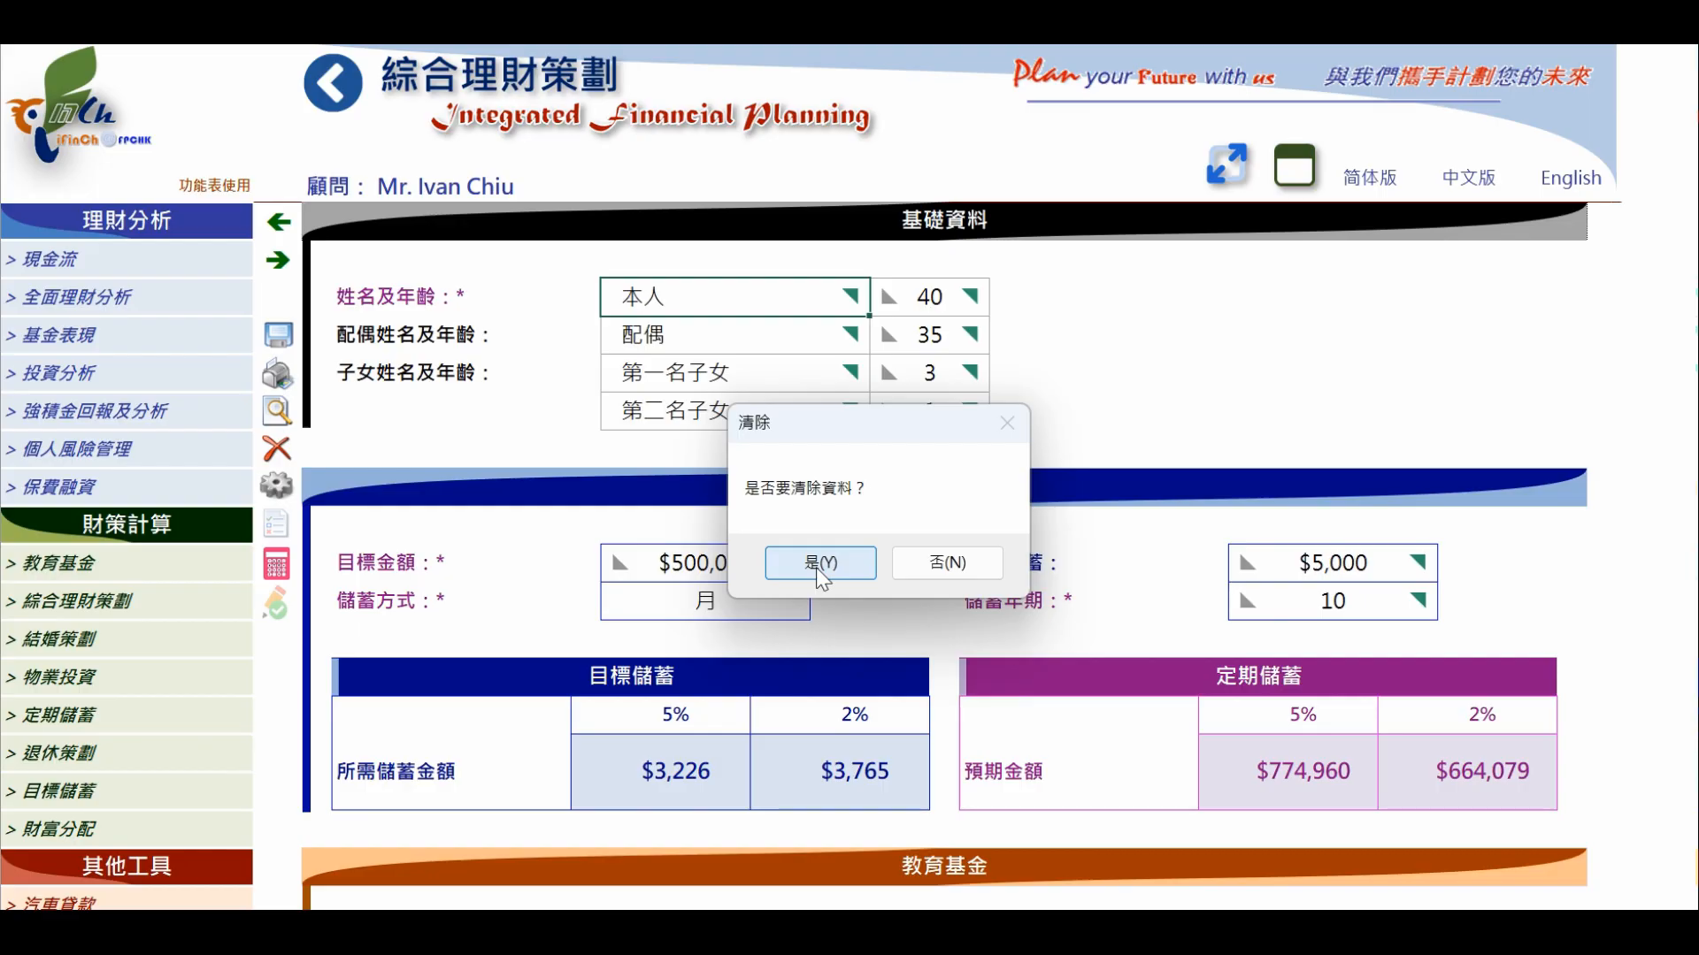
click(821, 571)
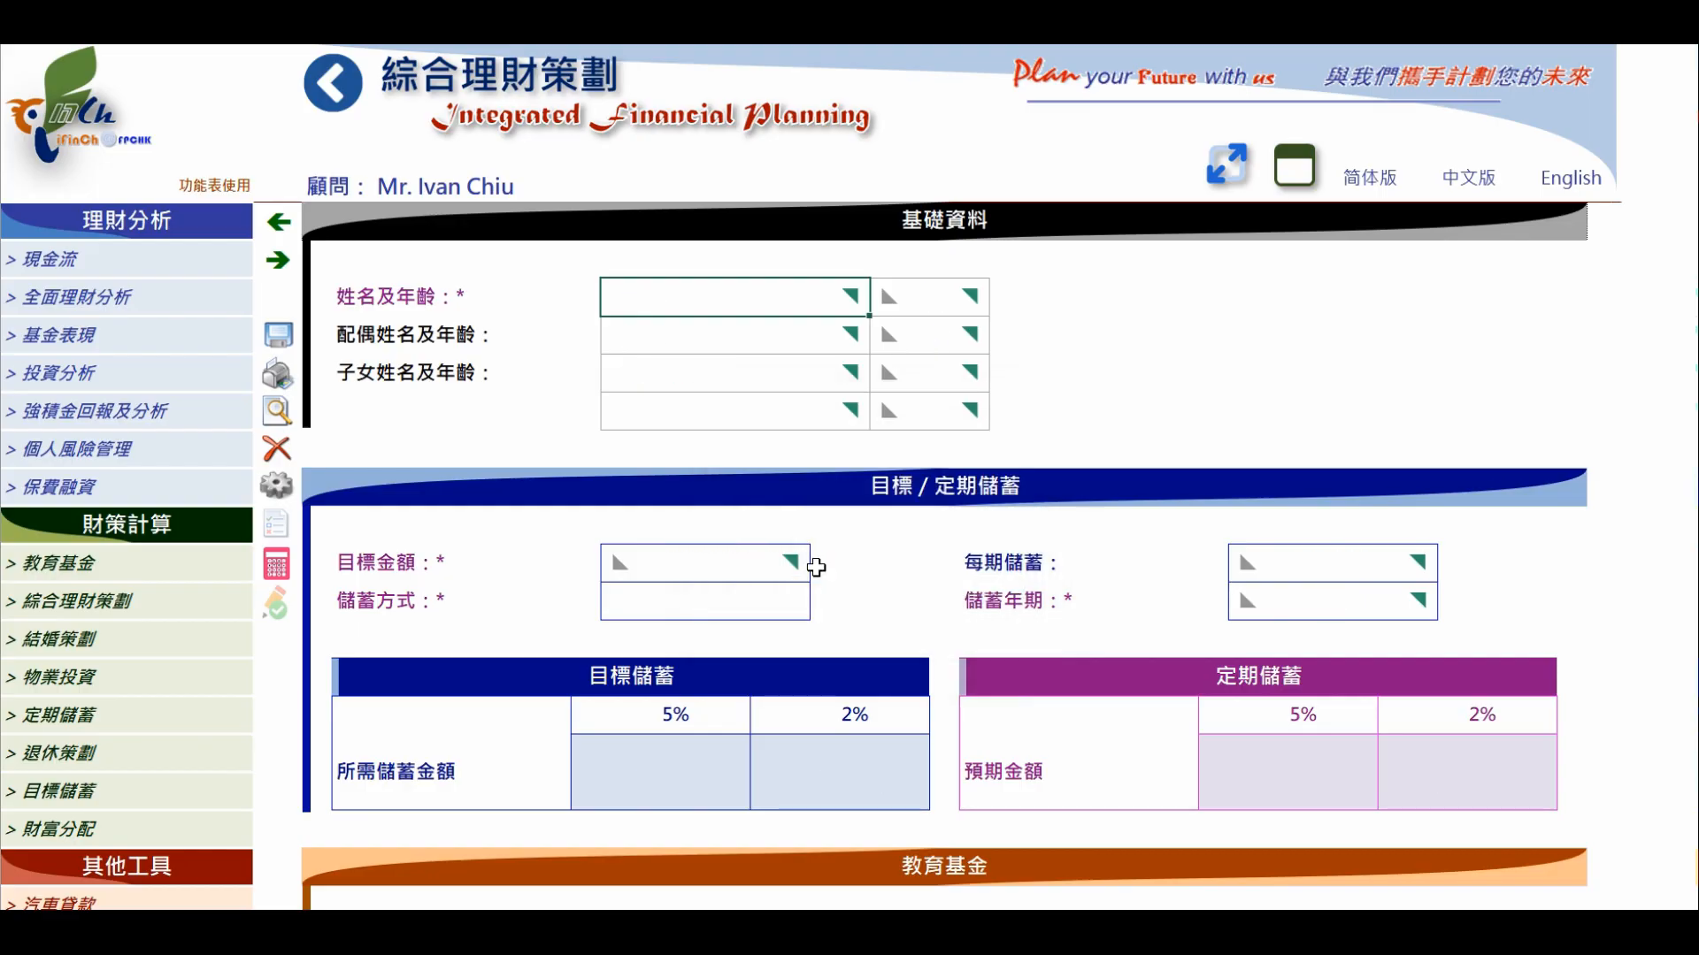